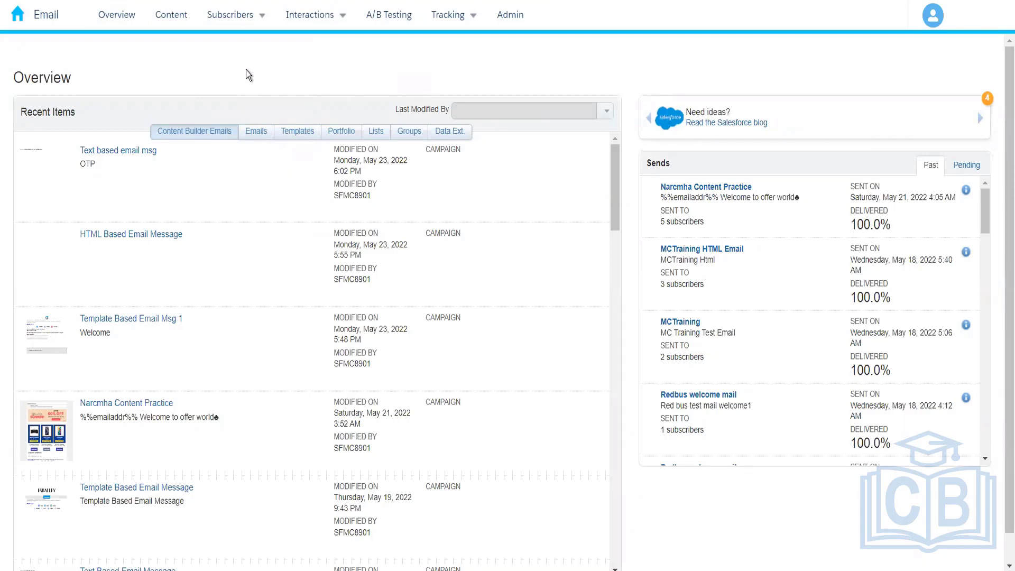
Step: Open the subscriber data extensions list and locate the root Data Extensions folder in the folder tree
mouse_move(244, 17)
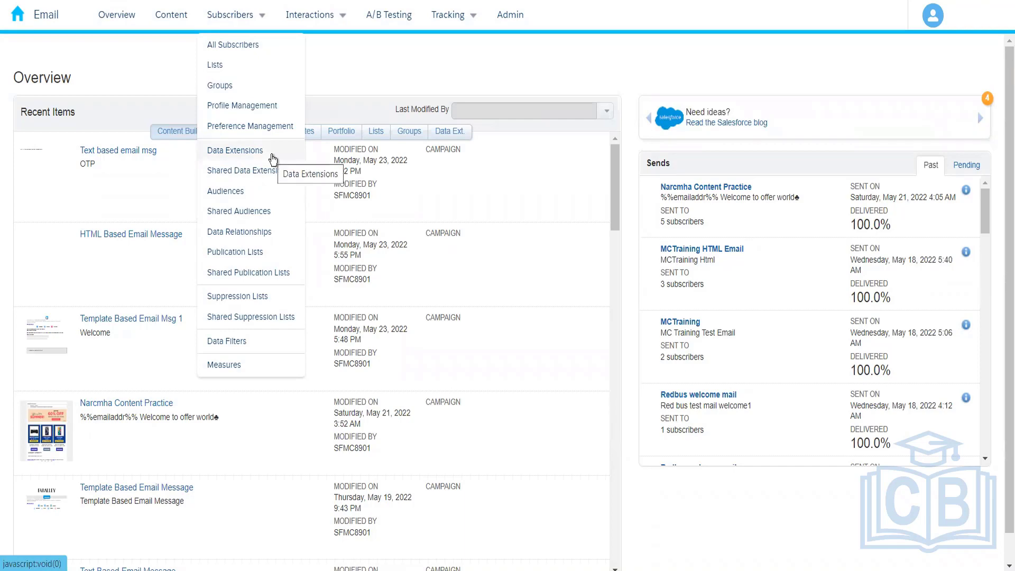
click(235, 151)
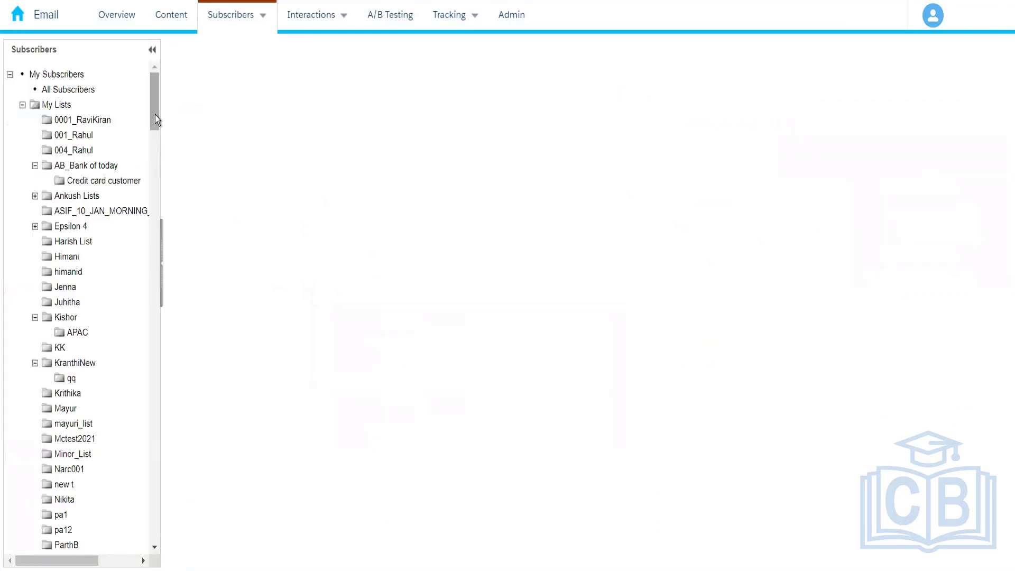
scroll(157, 148, down, 10)
drag(157, 239, 154, 269)
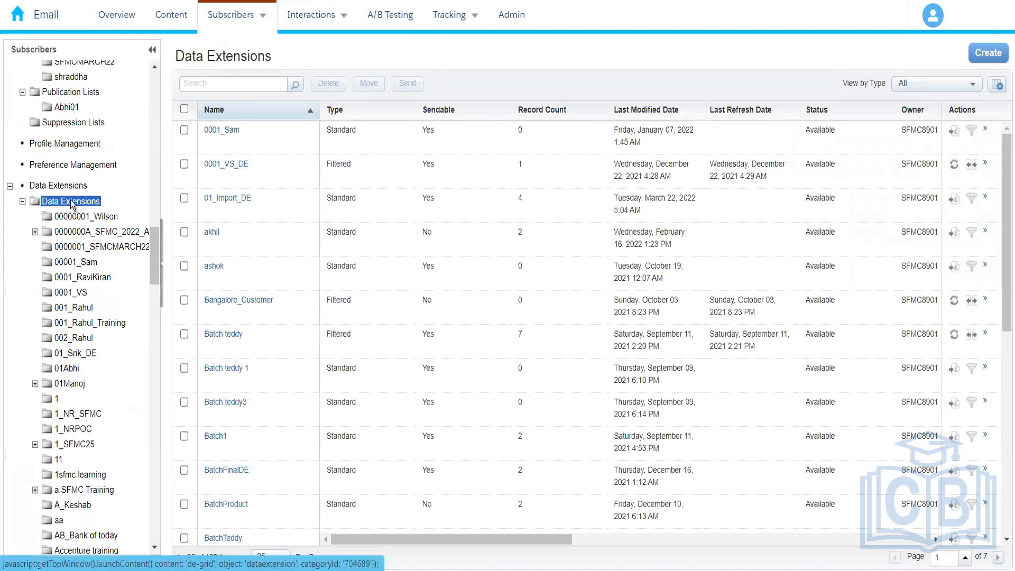
Step: Create a new folder under Data Extensions, named with the prefix 004_ followed by the owner's first name
right_click(71, 204)
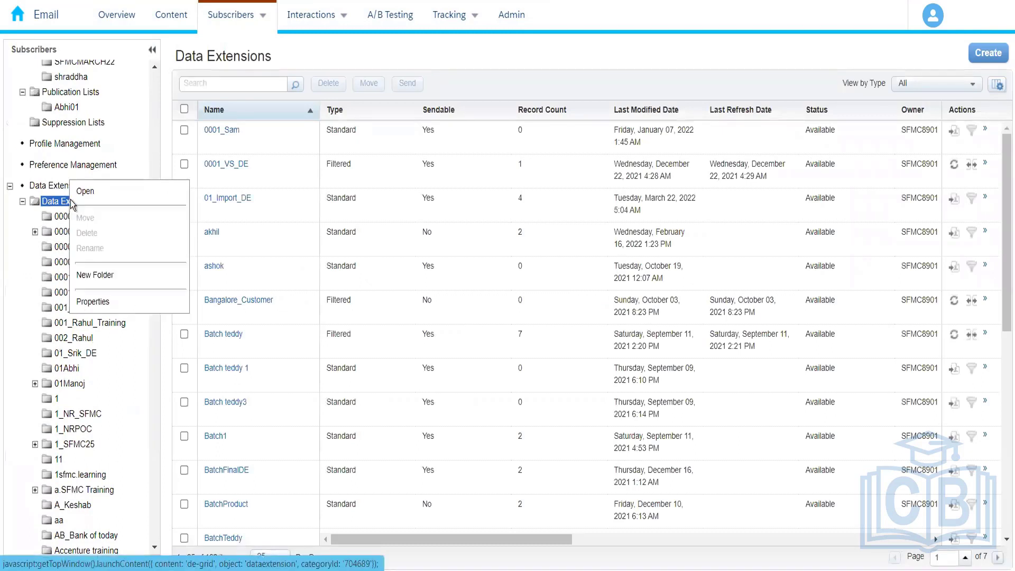
click(100, 273)
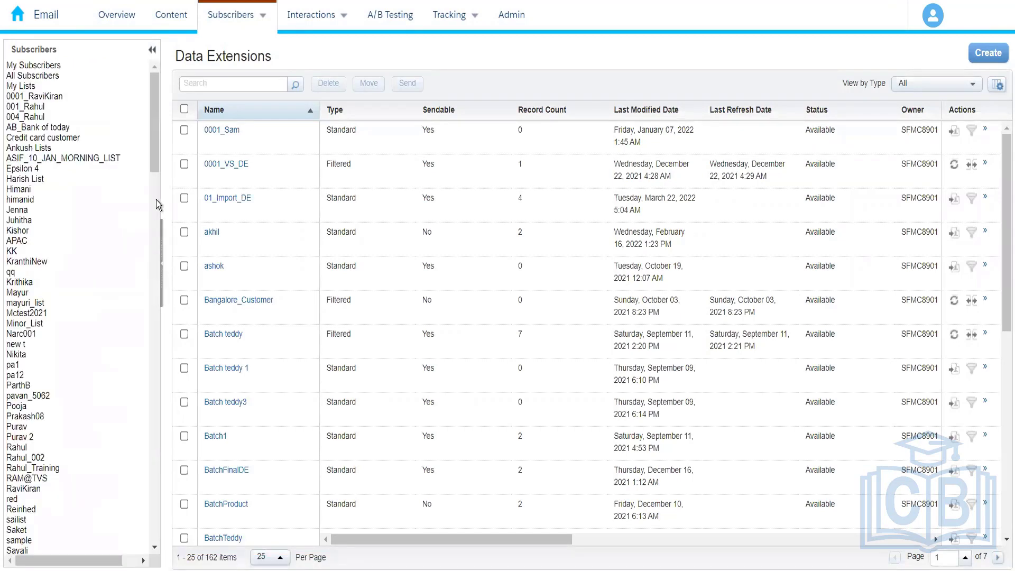
drag(157, 268, 150, 324)
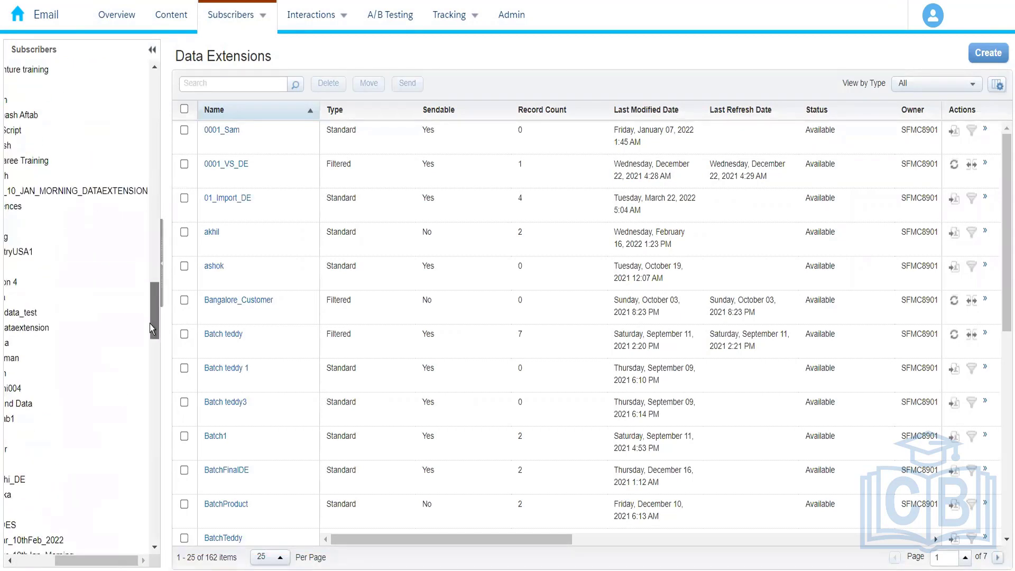
drag(110, 563, 70, 563)
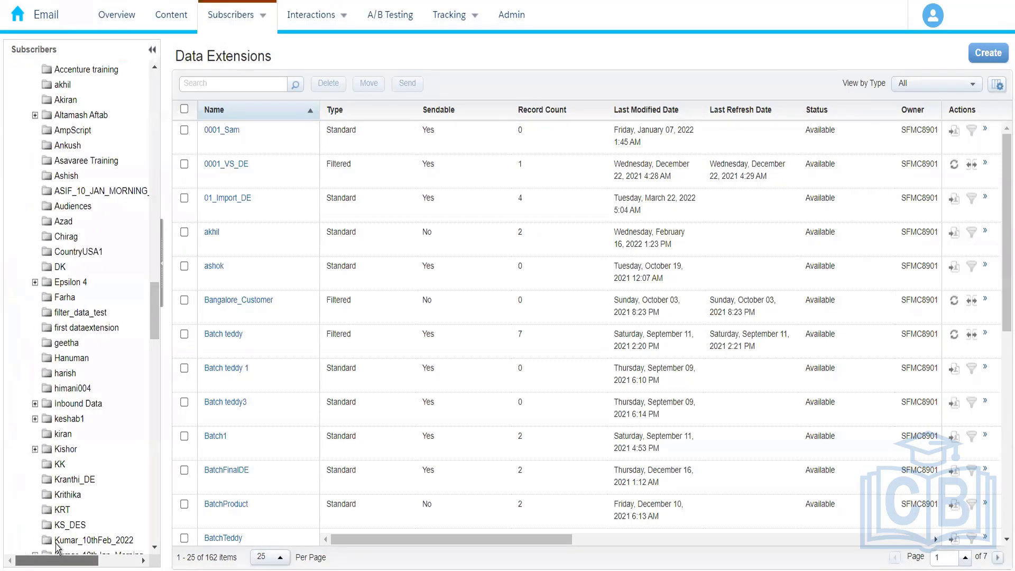
drag(153, 338, 155, 535)
text(004)
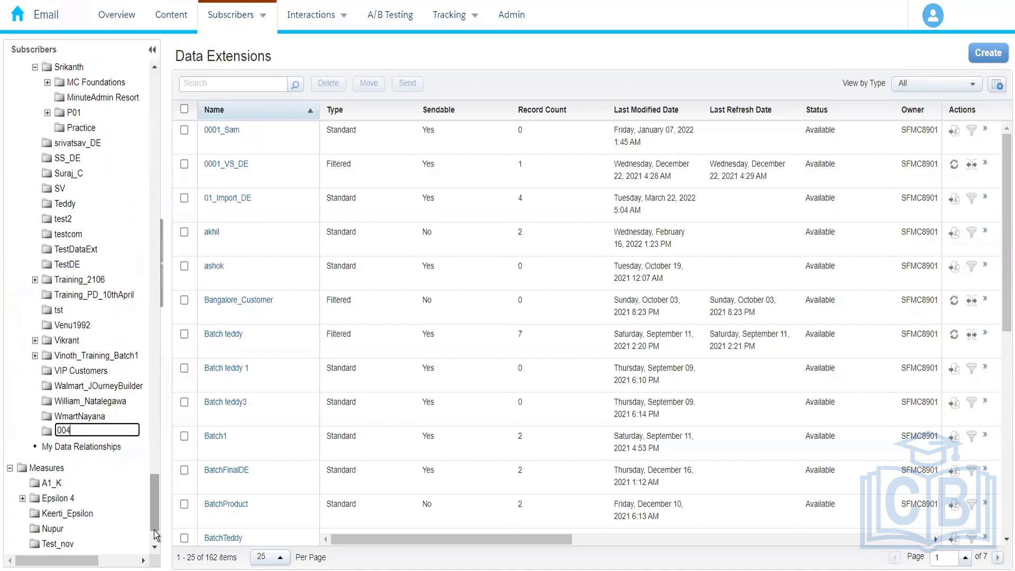
text(_Rahul)
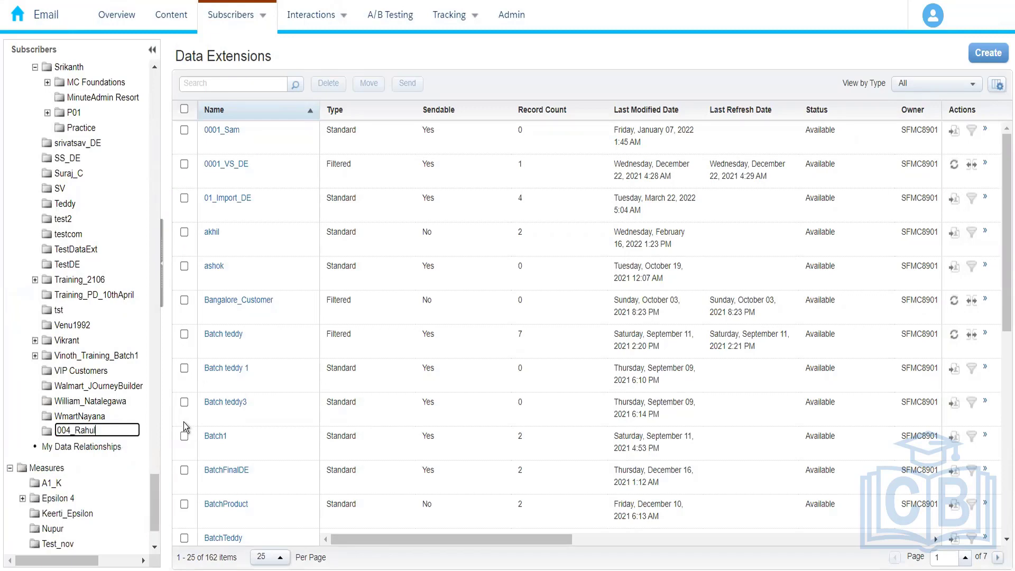
key(Return)
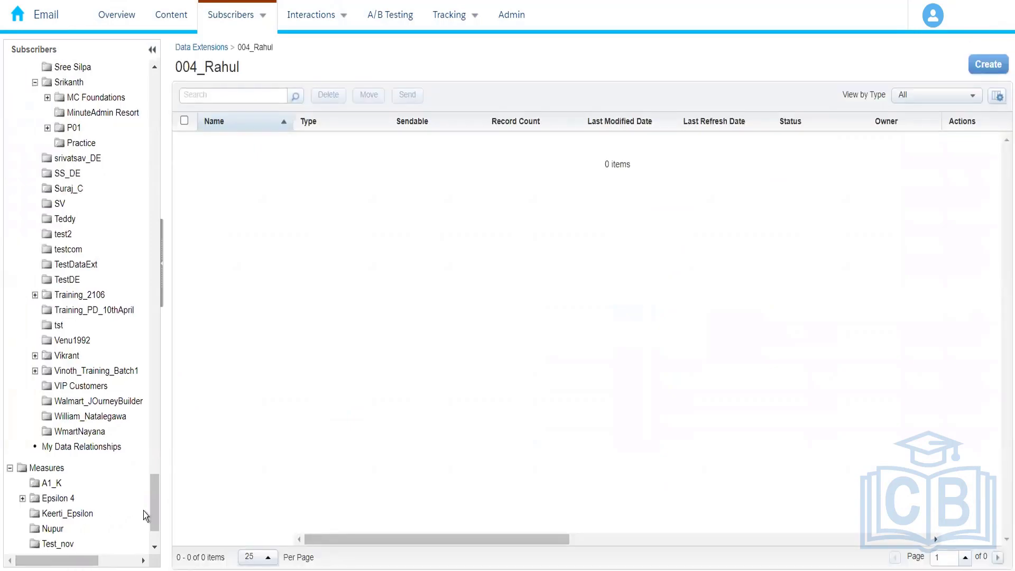
Step: Start a Standard Data Extension in the new 004_ folder with the creation method Create from New
drag(152, 515, 163, 262)
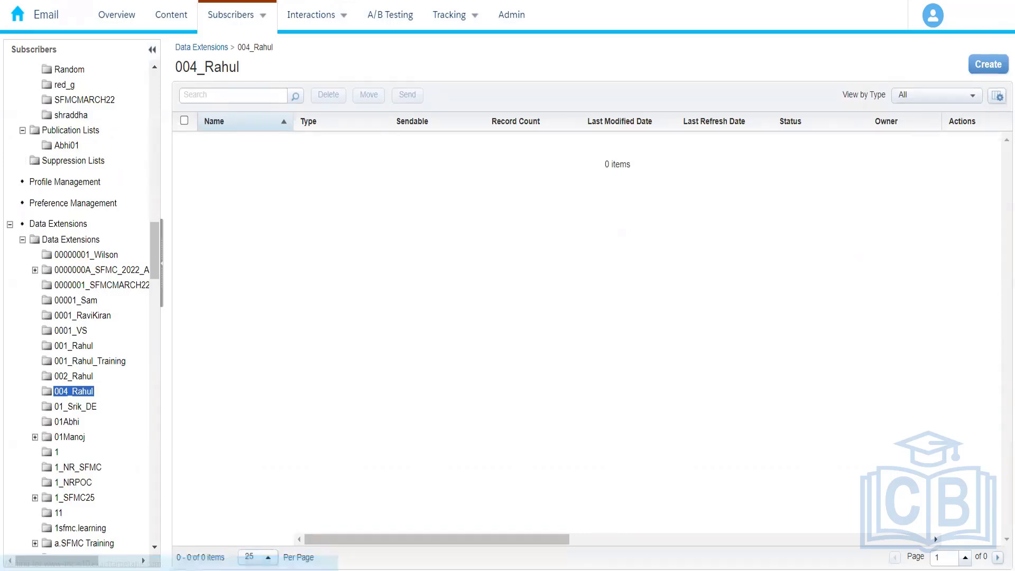
click(987, 65)
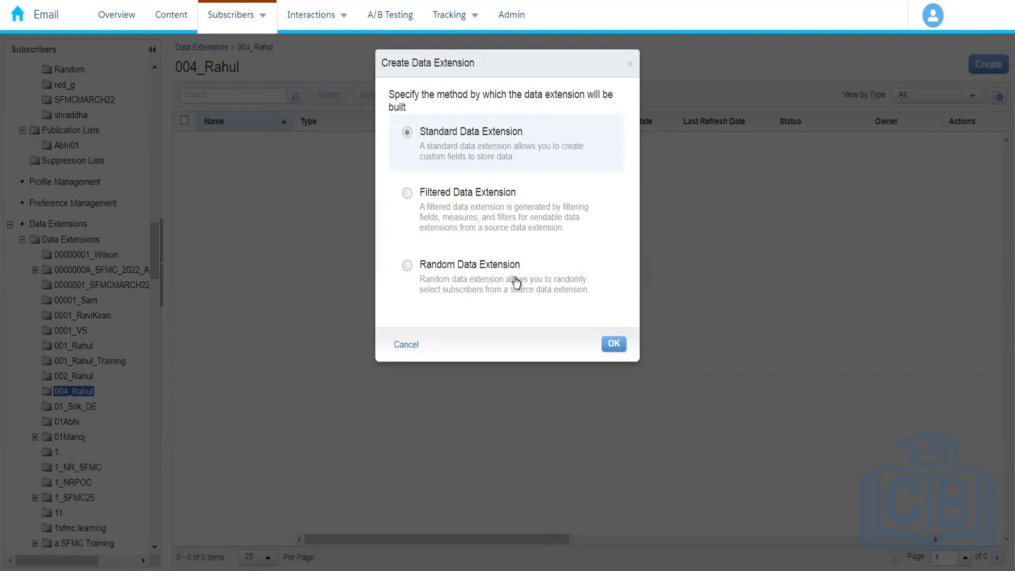
click(613, 344)
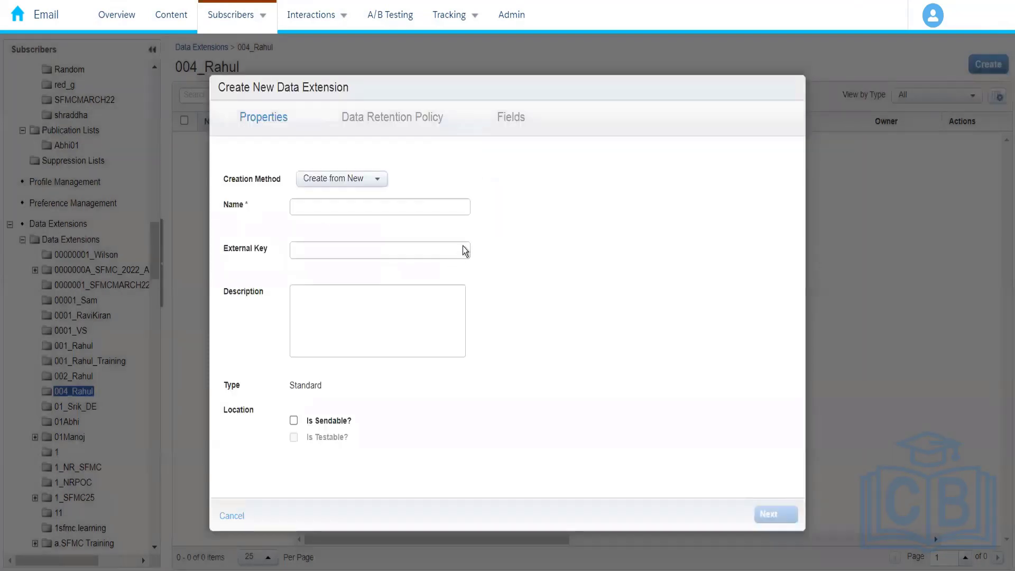
click(357, 181)
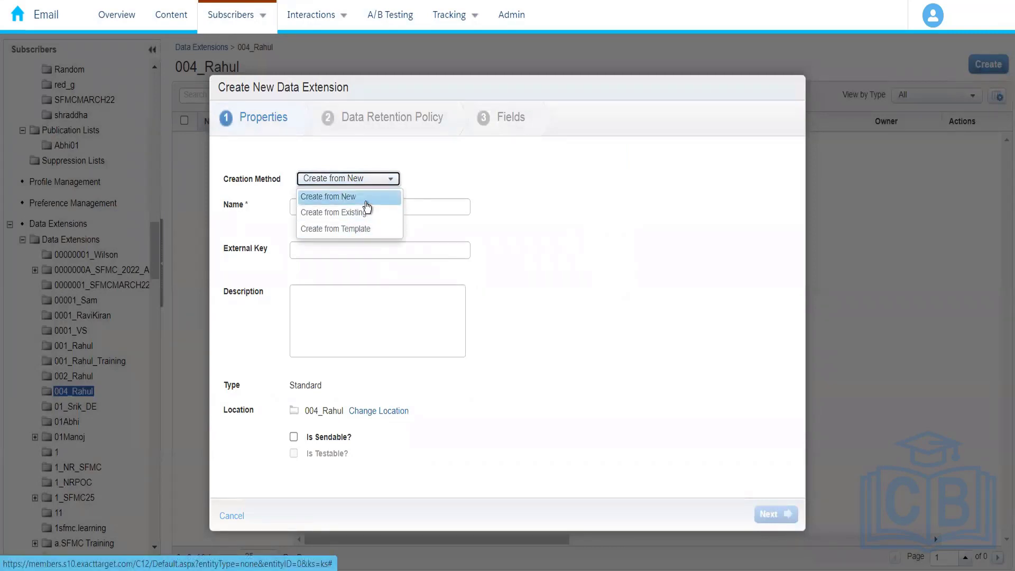
click(366, 196)
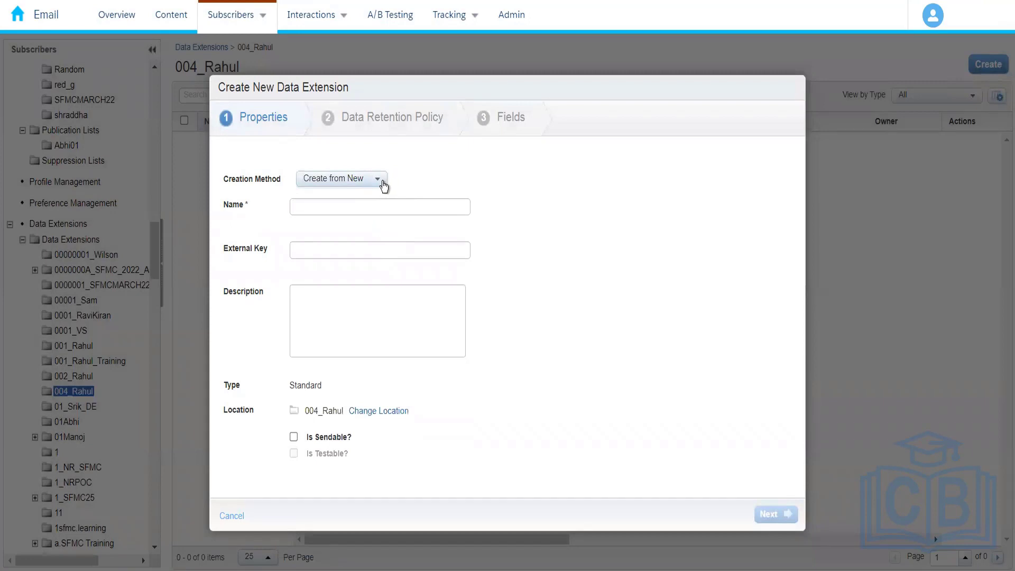
Step: Name the new data extension Amazon_Customers
click(350, 185)
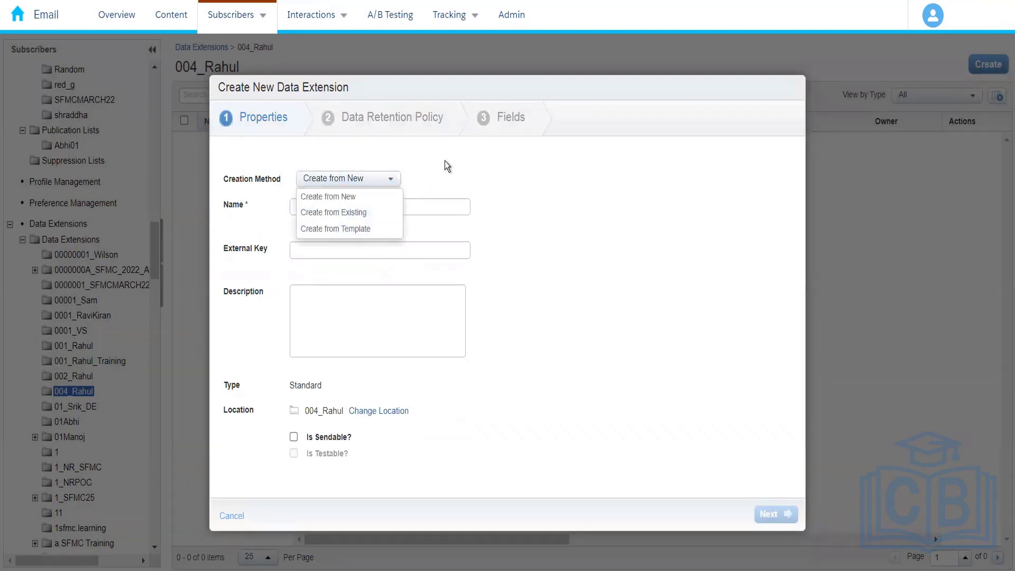
click(321, 208)
click(331, 211)
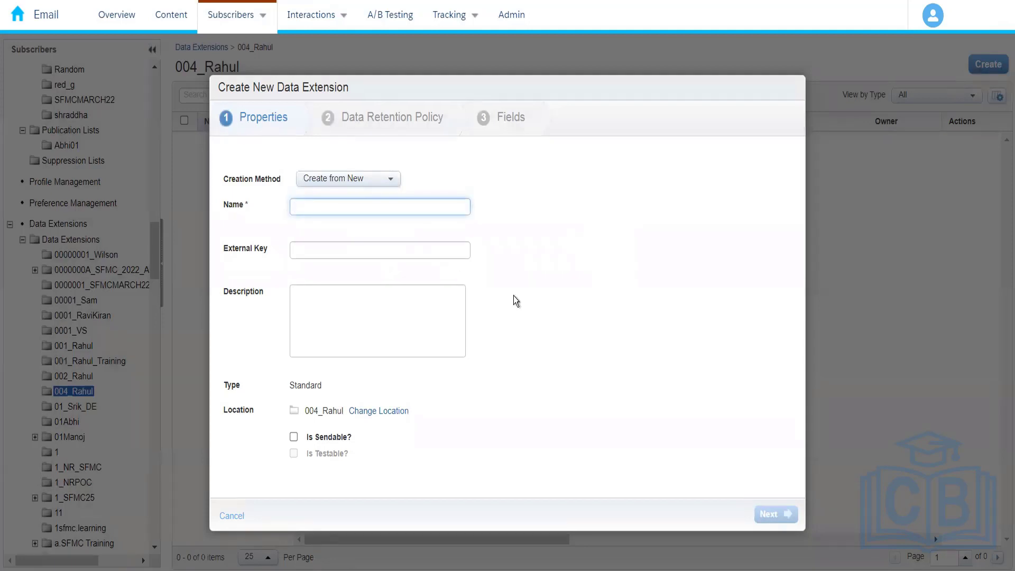
text(Amazon)
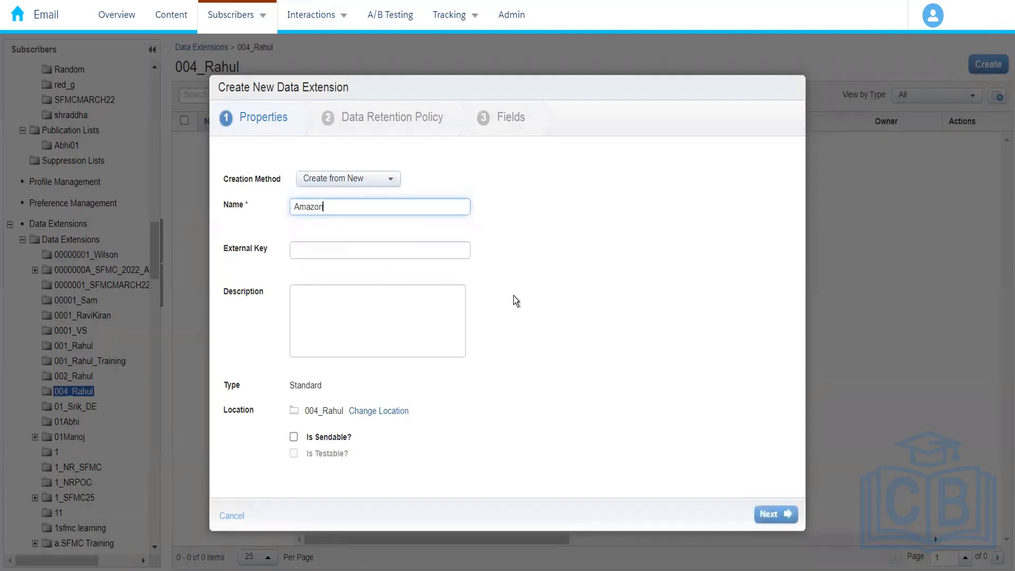
text(_Customers)
click(535, 259)
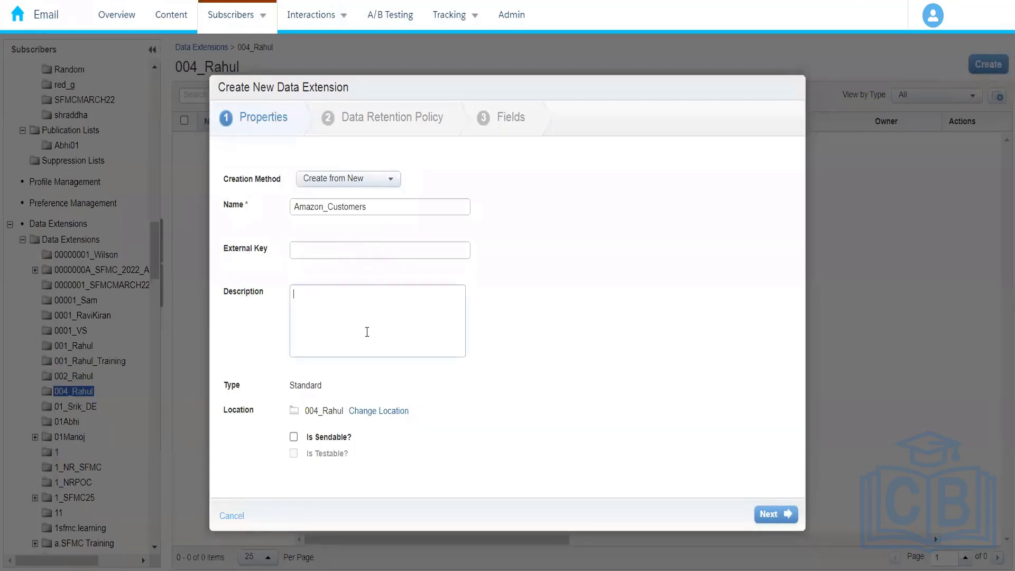
Step: Enter the description "This data extension stores personal information of customers" and continue to the data retention policy
text(T)
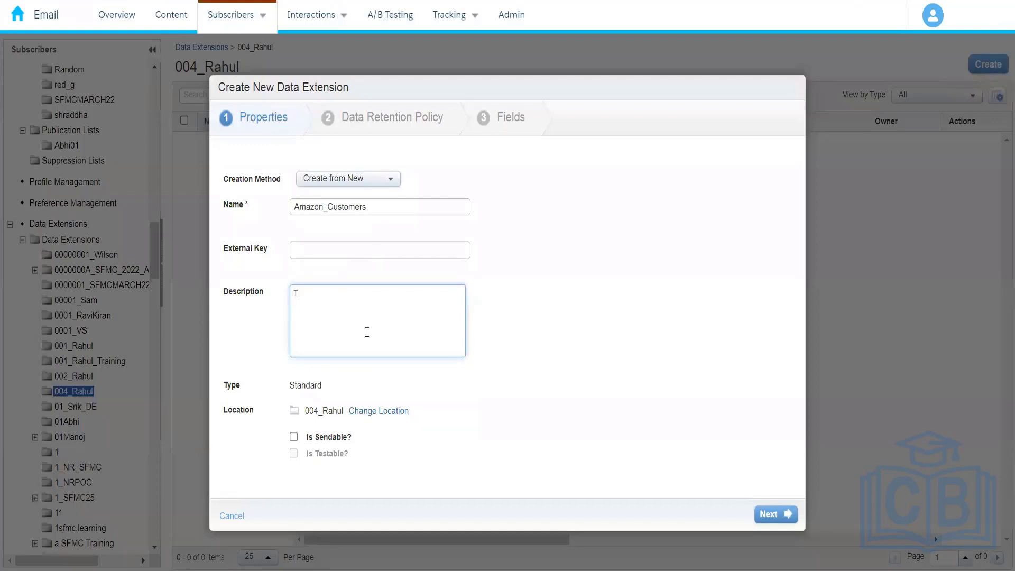
text(his data extension)
text(stores per)
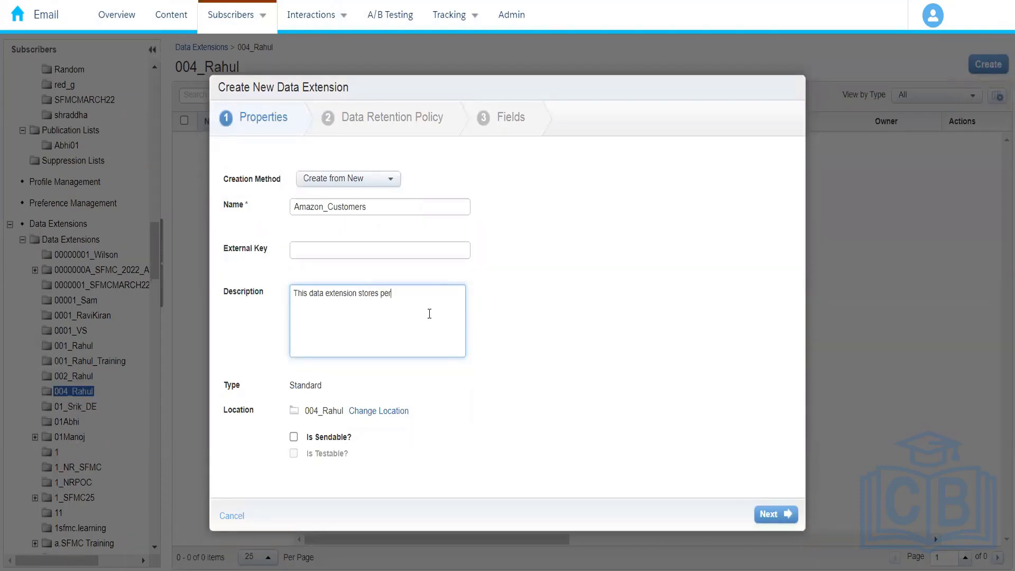
text(sonal )
text(information)
text(about)
key(BackSpace)
key(BackSpace)
key(BackSpace)
key(BackSpace)
key(BackSpace)
key(BackSpace)
text(of customers)
click(457, 399)
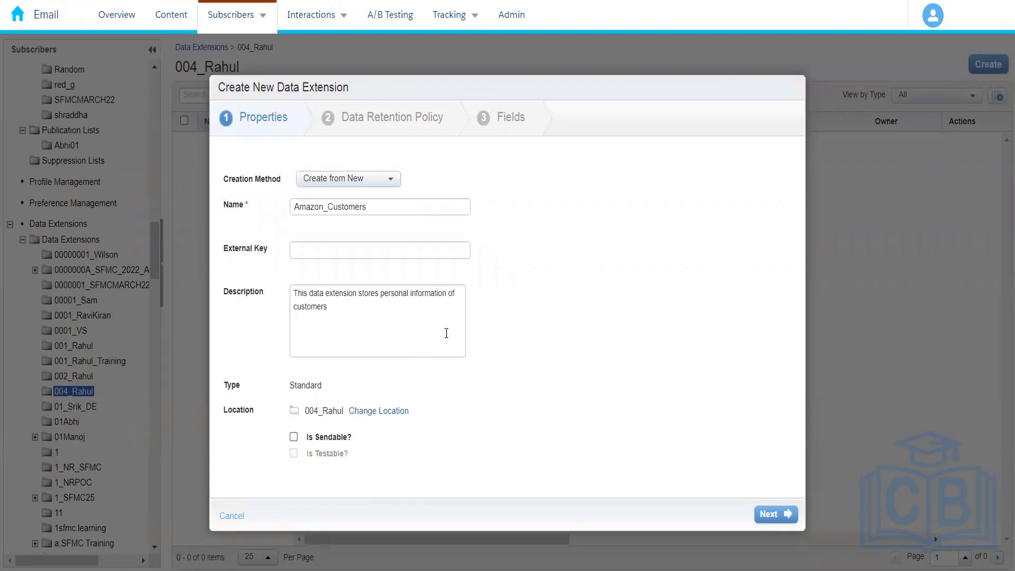
click(780, 514)
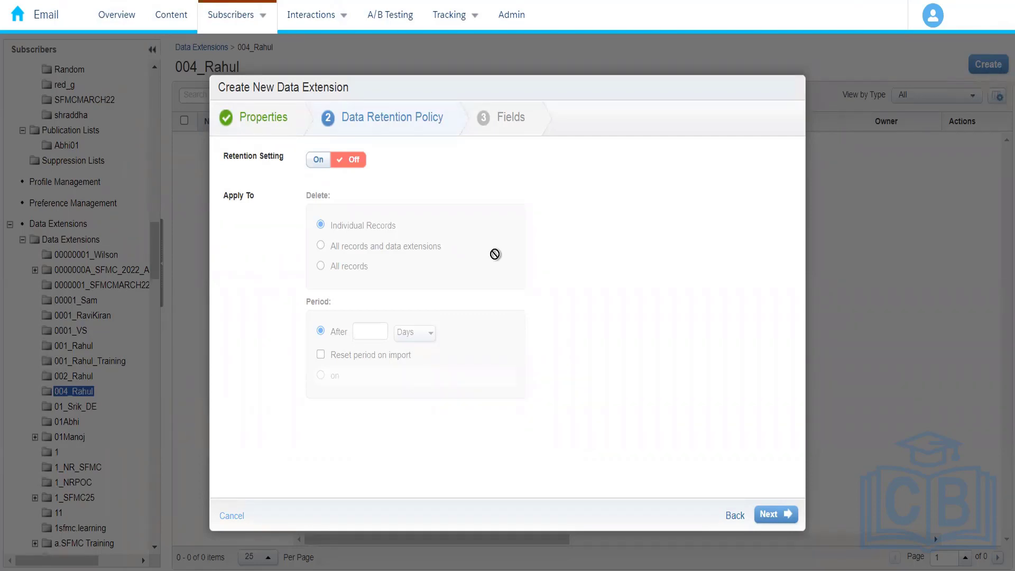
Step: Turn on data retention for individual records and set the deletion period to 1 day
click(319, 160)
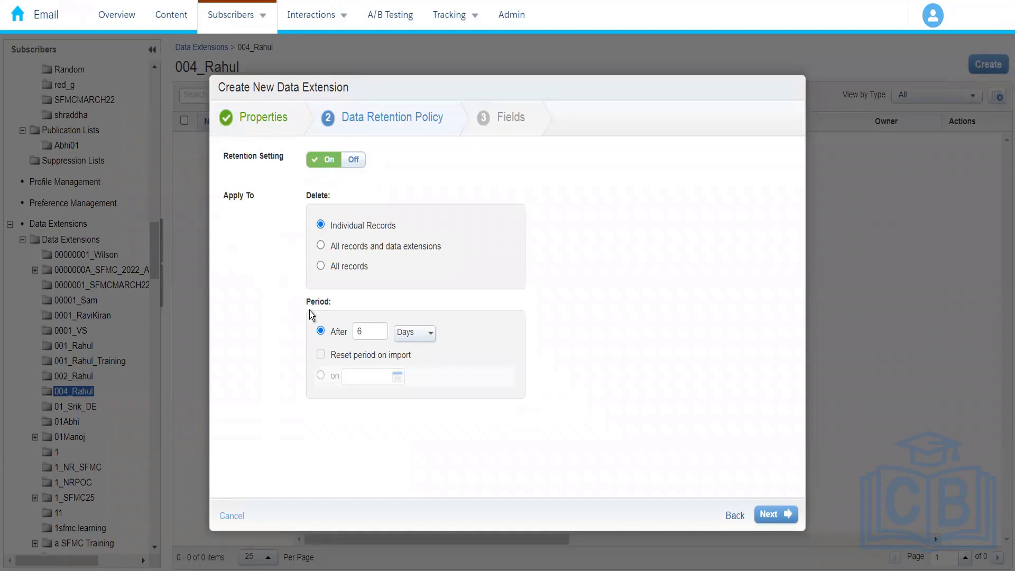
click(431, 336)
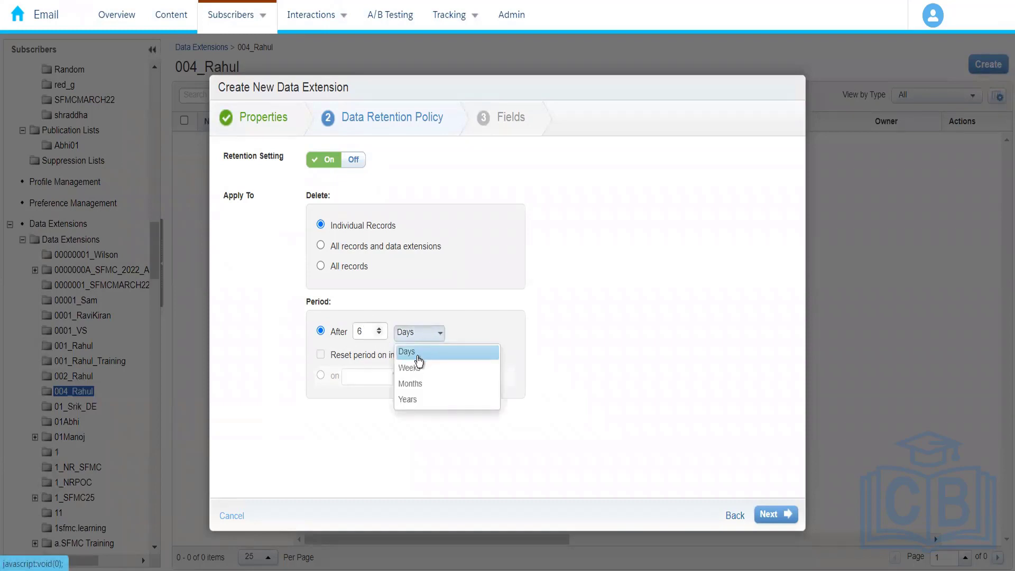
click(372, 337)
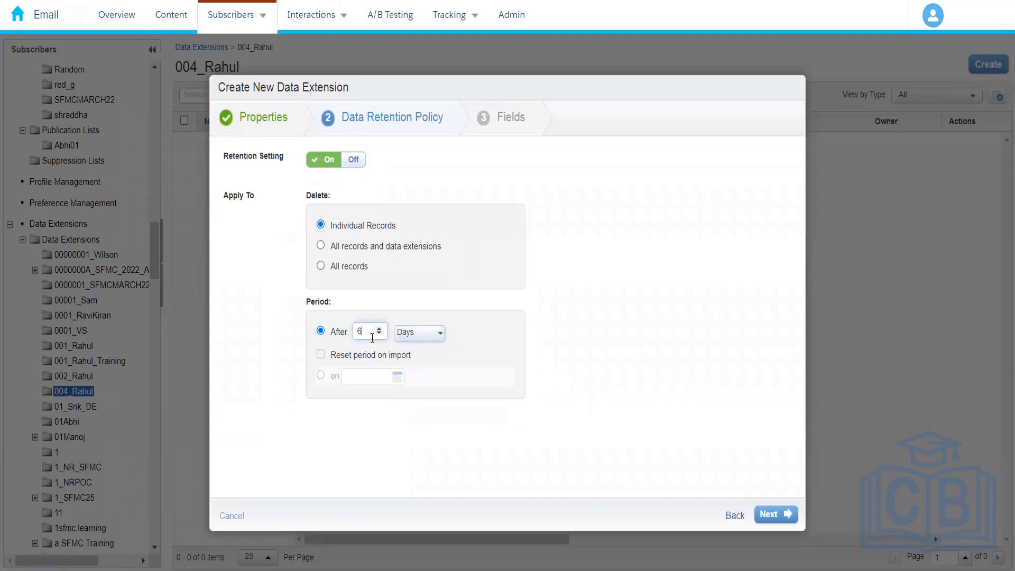
key(BackSpace)
text(1)
click(271, 324)
Step: Change the retention policy to delete all records after 3 months
click(359, 249)
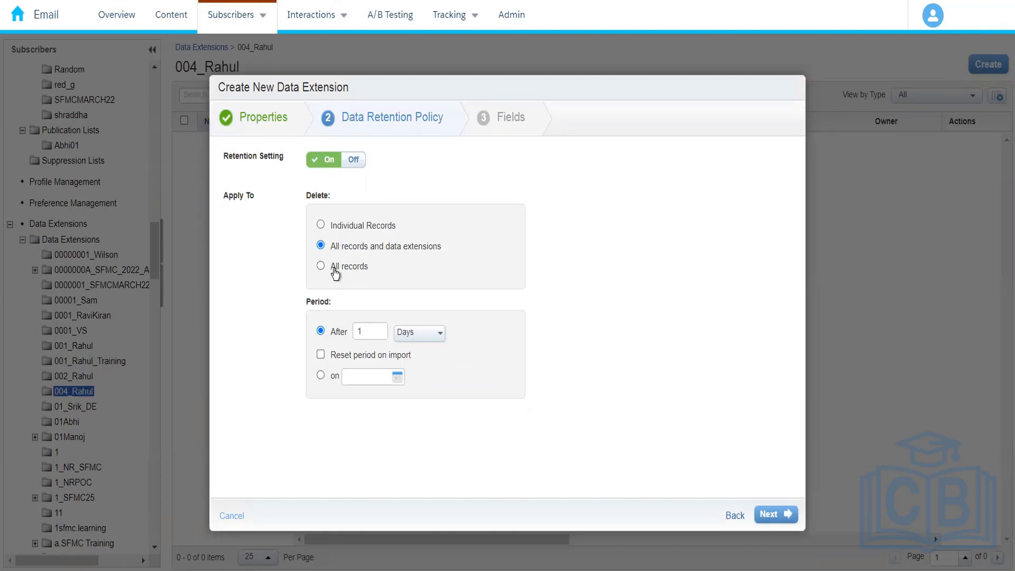
click(334, 270)
click(425, 334)
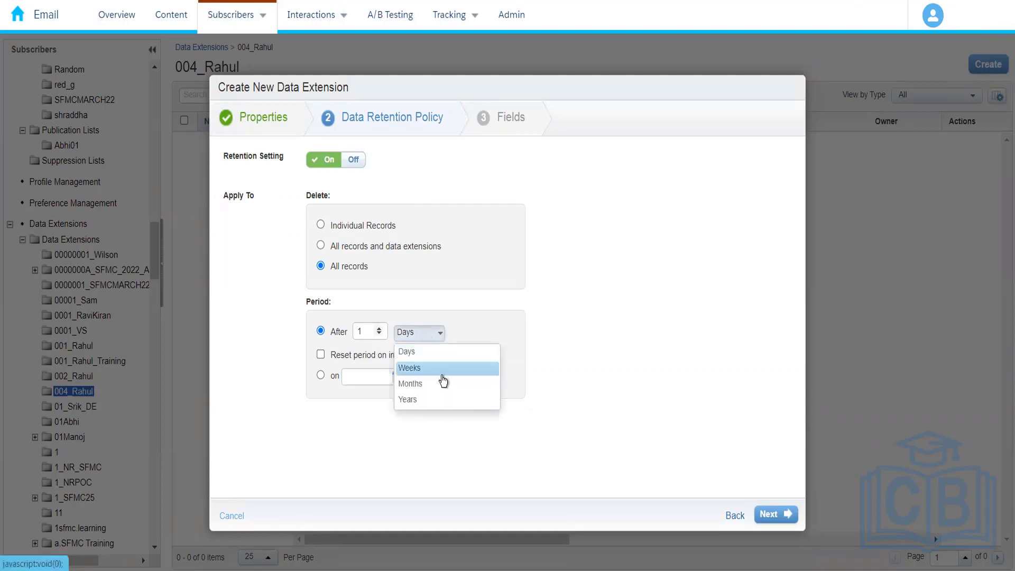
click(411, 382)
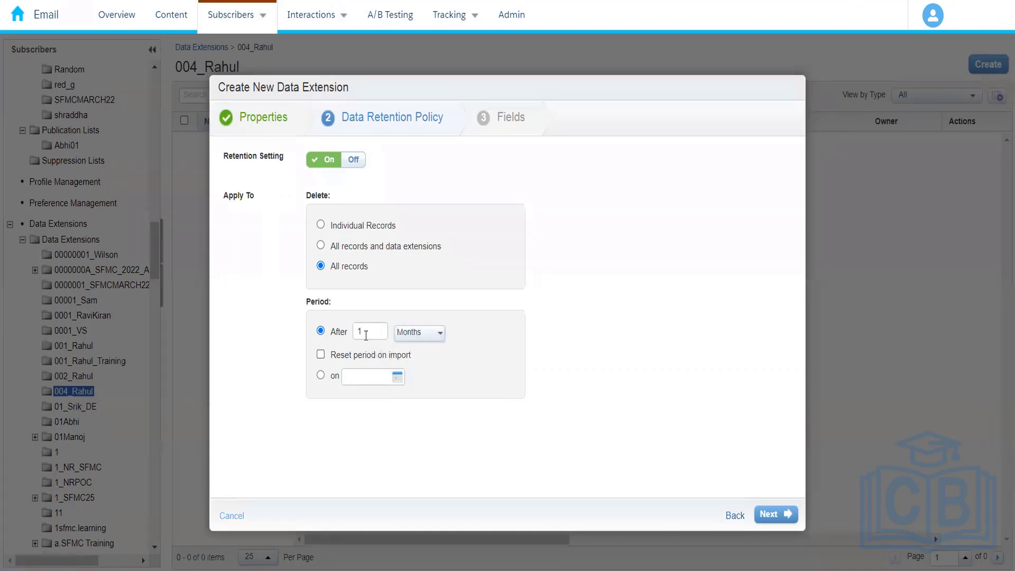
click(366, 334)
key(BackSpace)
text(3)
Step: Select deletion of individual records, turn the retention setting off, and continue to the field definitions
click(362, 224)
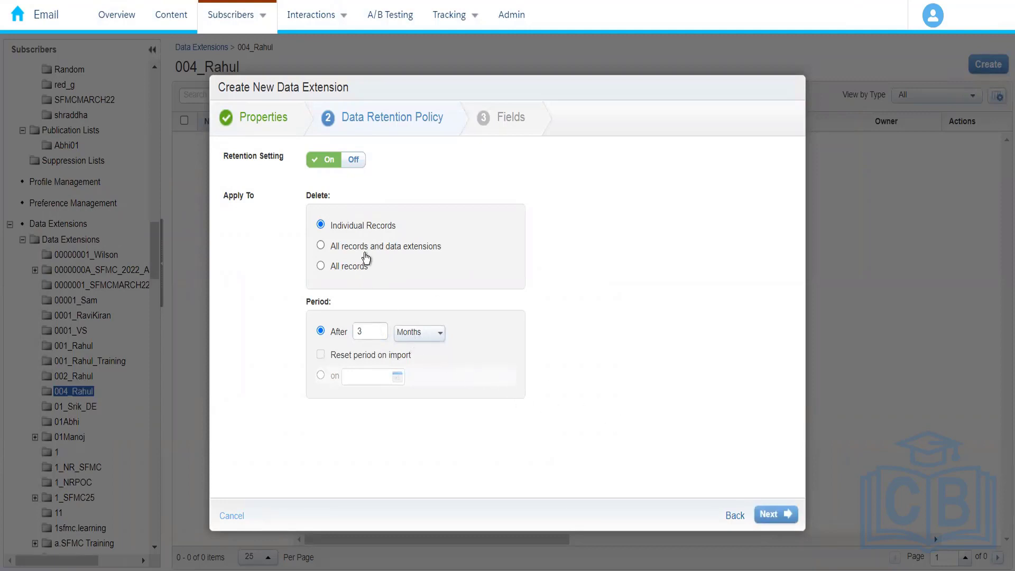
click(353, 162)
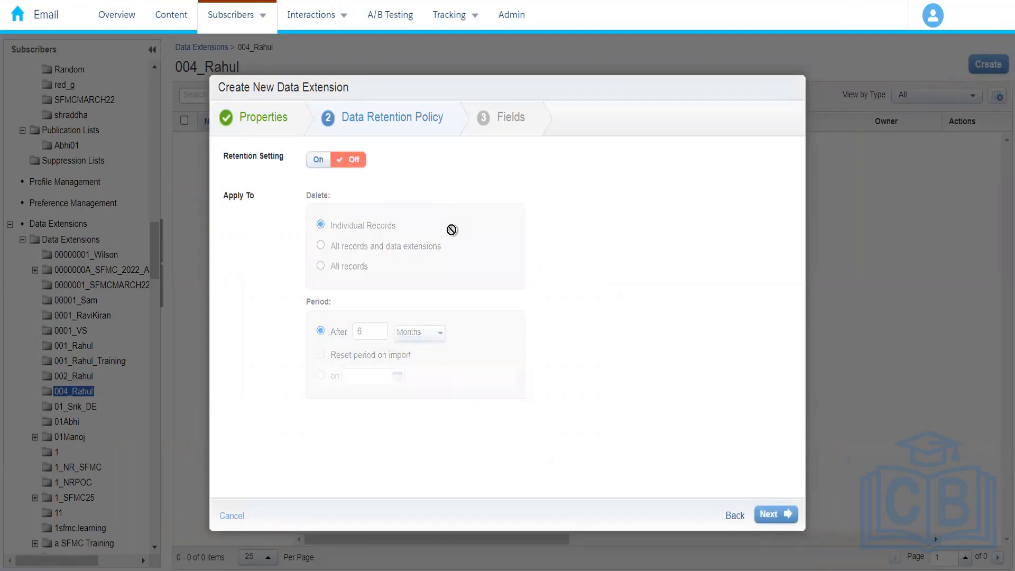
click(776, 515)
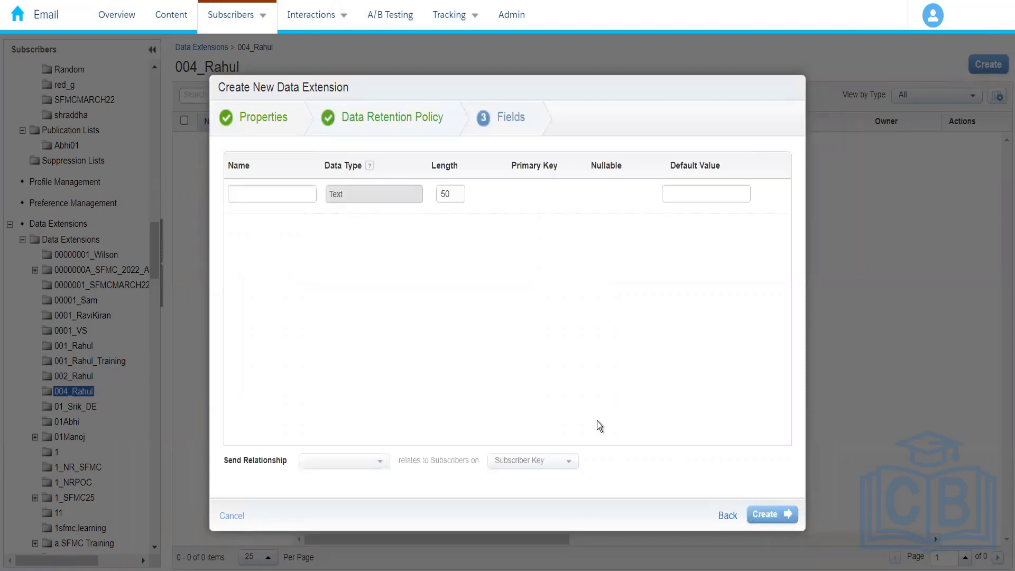
Step: Add two text fields named FirstName and LastName to the data extension
click(274, 196)
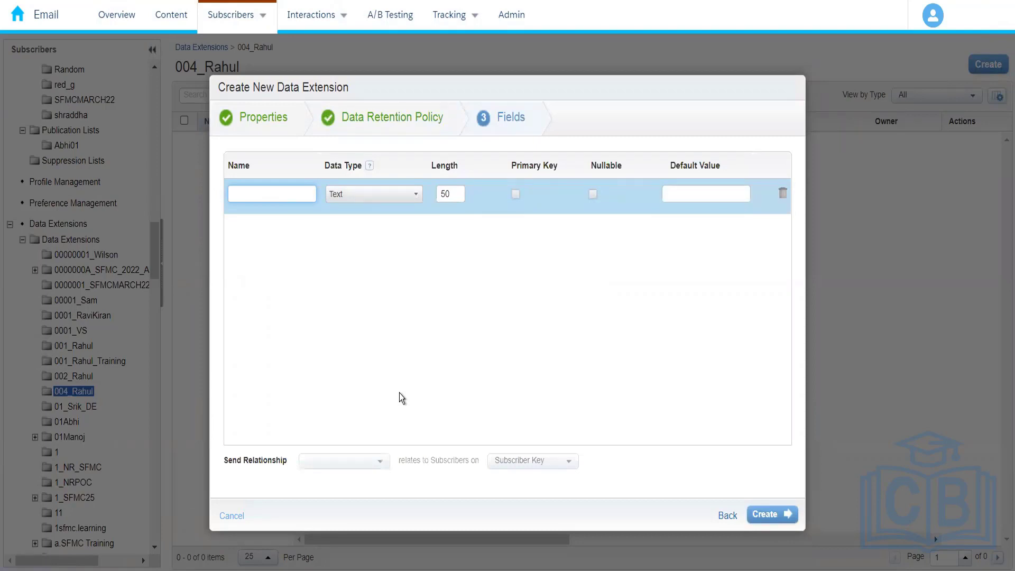
text(First)
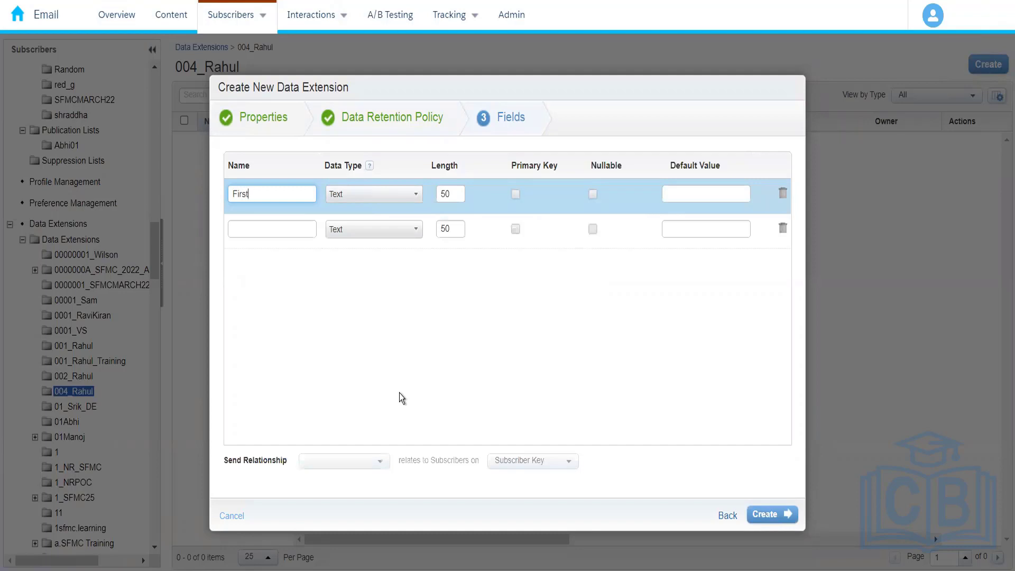
text(Name)
click(281, 231)
text(LastN)
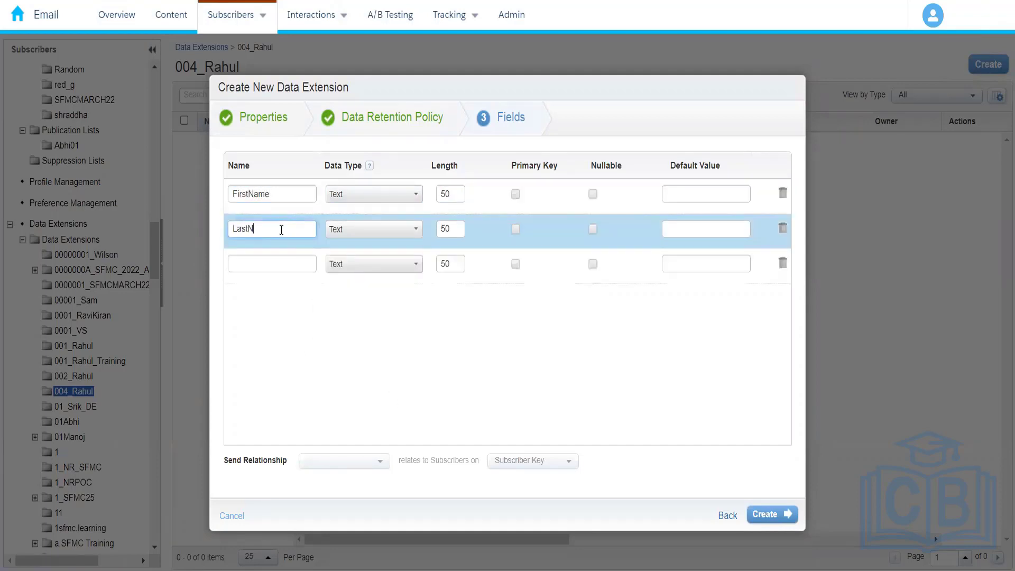
text(ame)
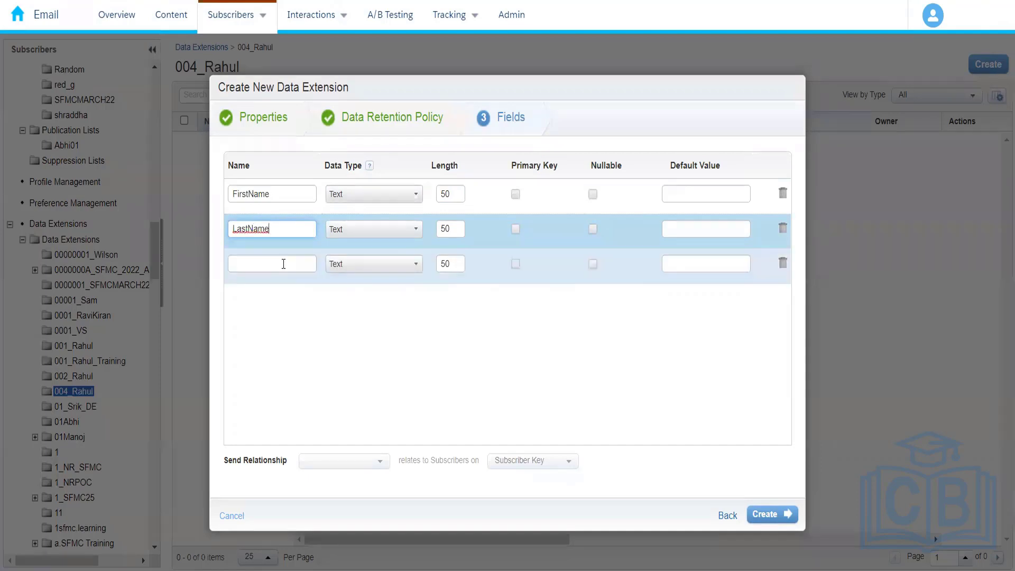
Step: Add an EmailAddress field and a PhoneNumber field below LastName
click(283, 263)
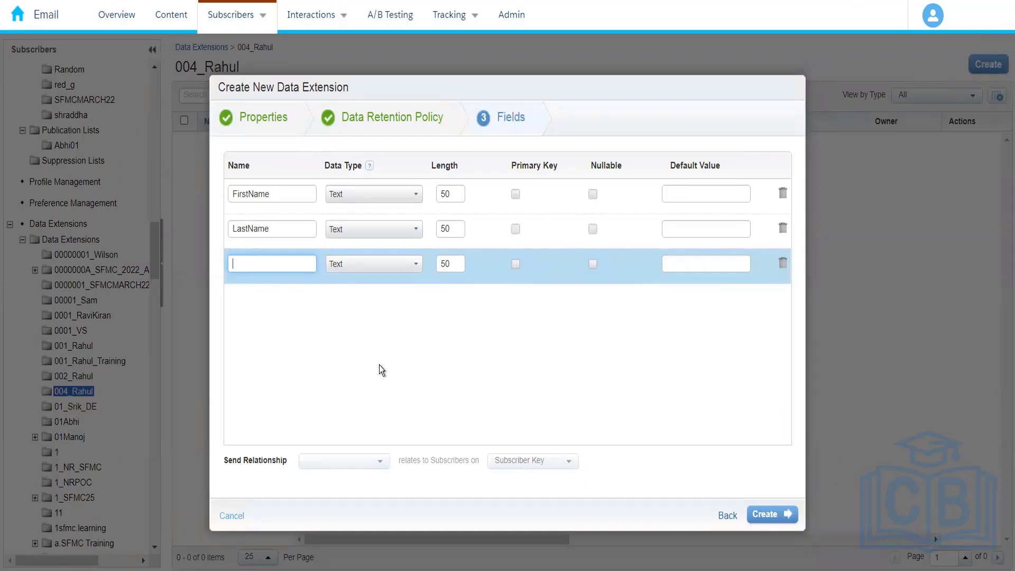
text(E)
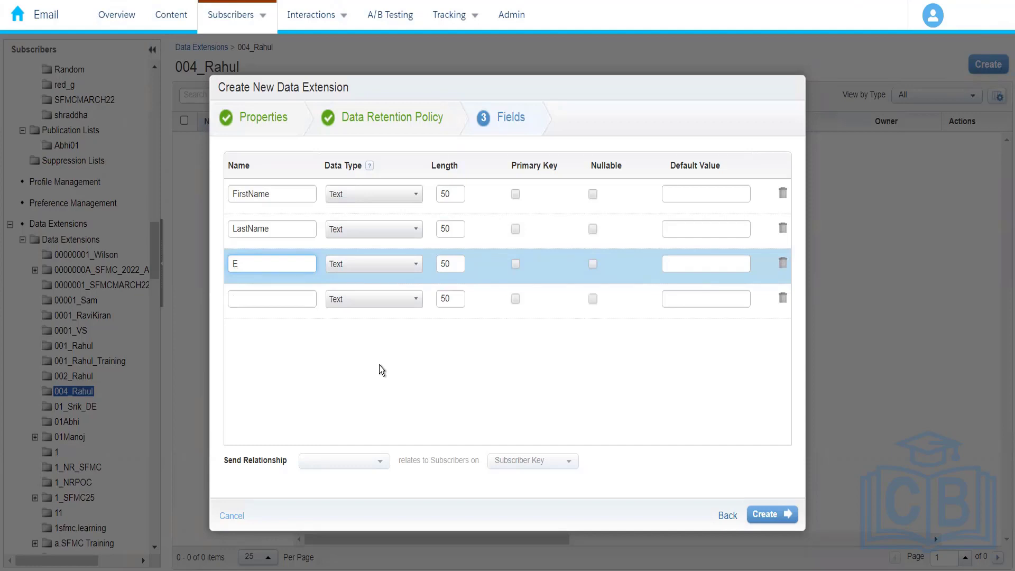
text(mailAddress)
click(268, 297)
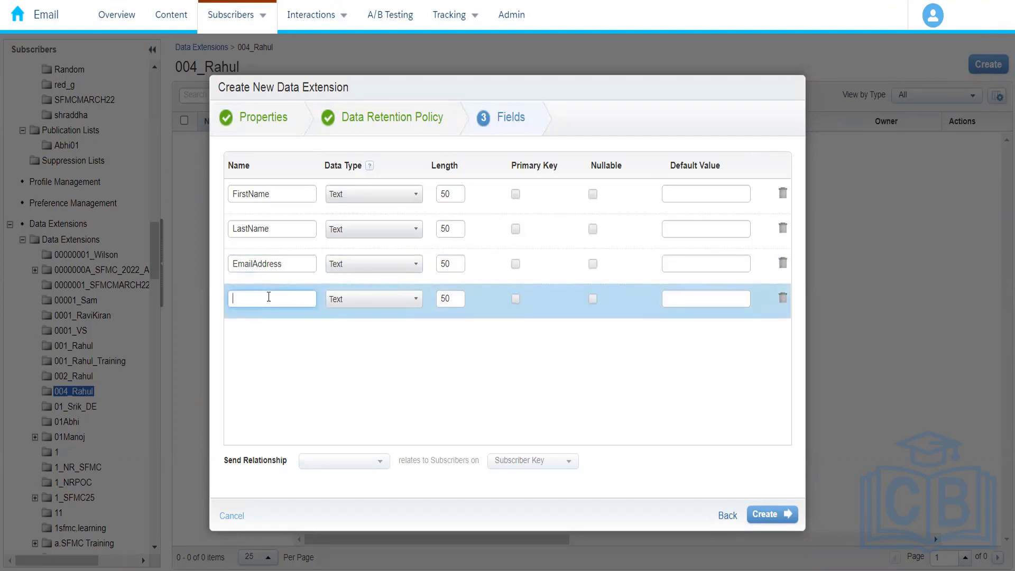
text(PhoneN)
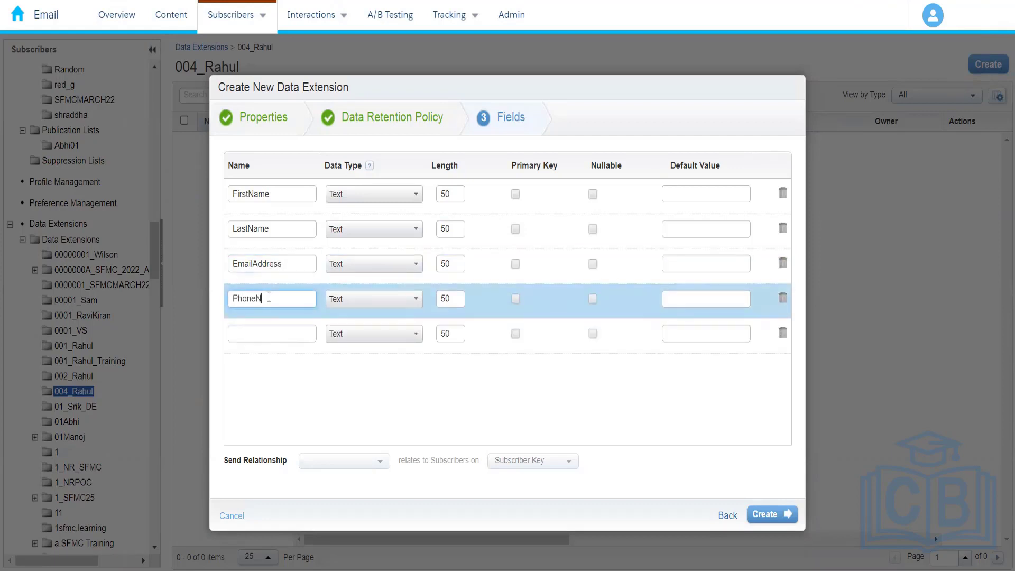
text(umber)
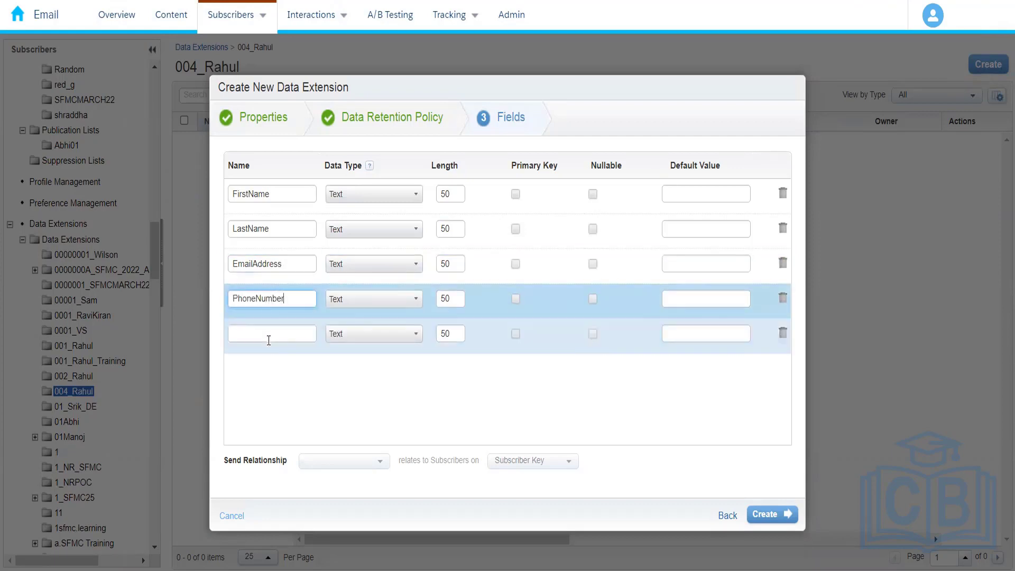
Step: Add a State field followed by a City field below PhoneNumber
click(268, 339)
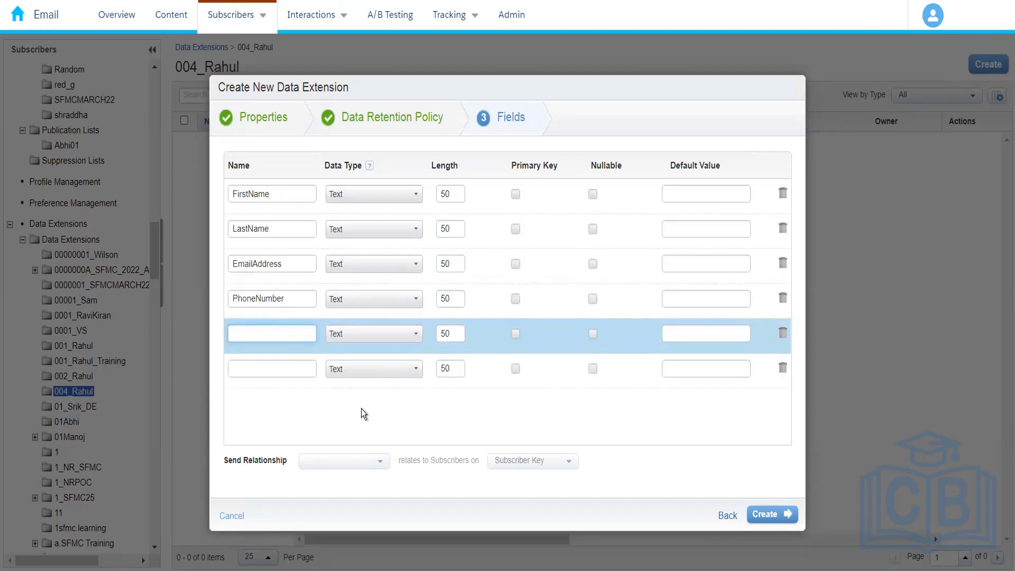
text(City)
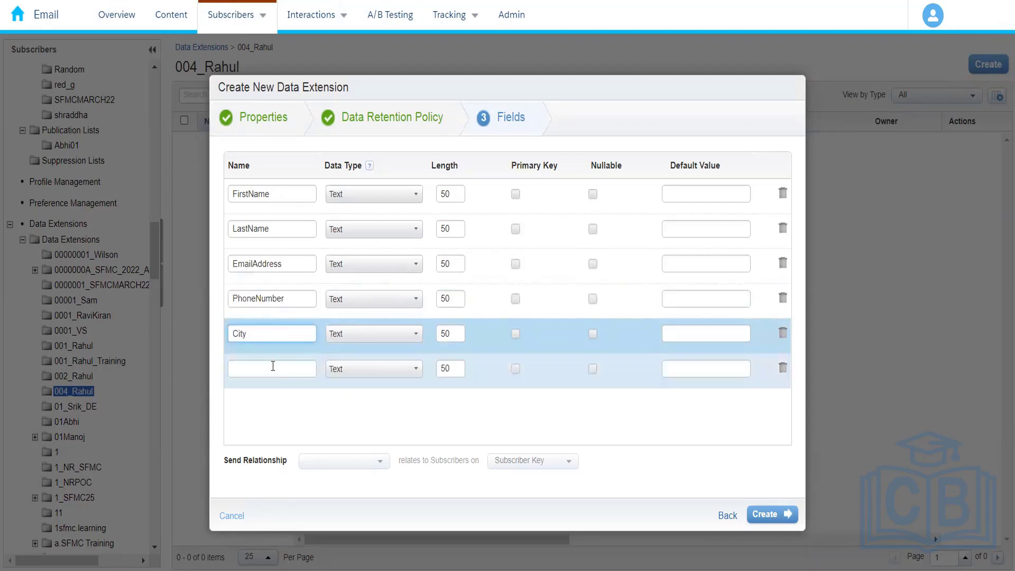
click(273, 367)
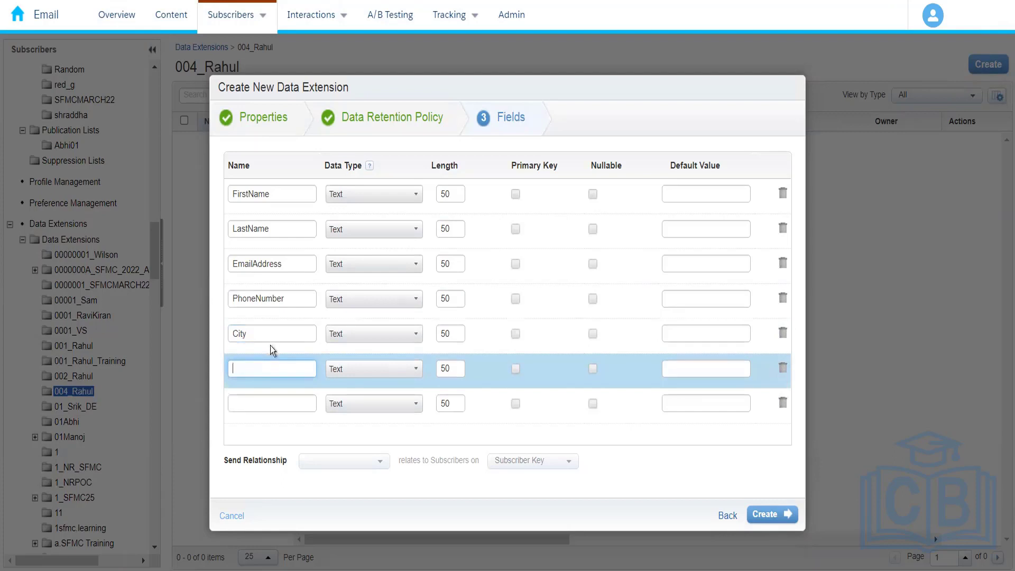
drag(270, 338, 193, 331)
text(Sat)
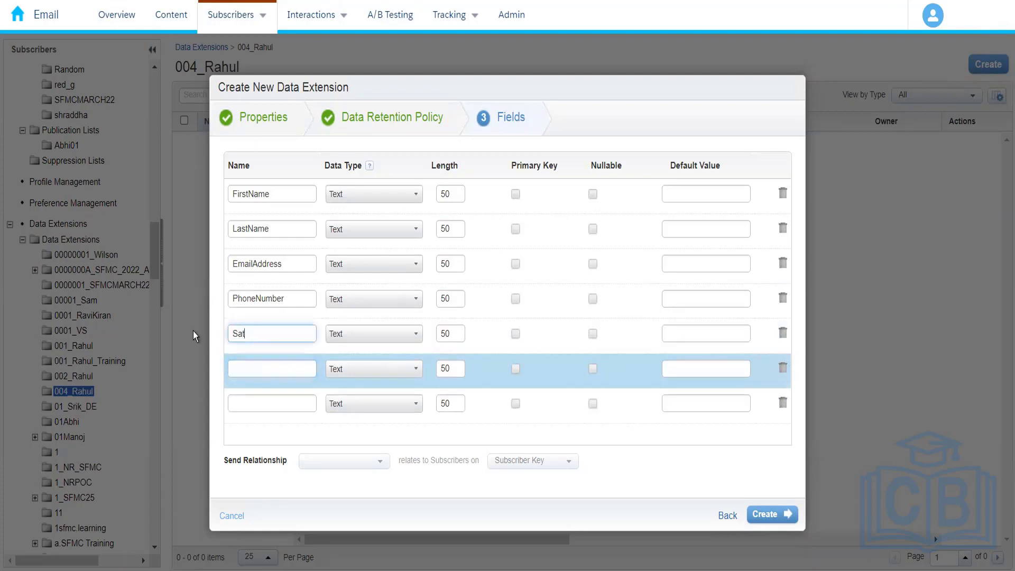
text(t)
key(BackSpace)
key(BackSpace)
text(tate)
click(244, 368)
text(City)
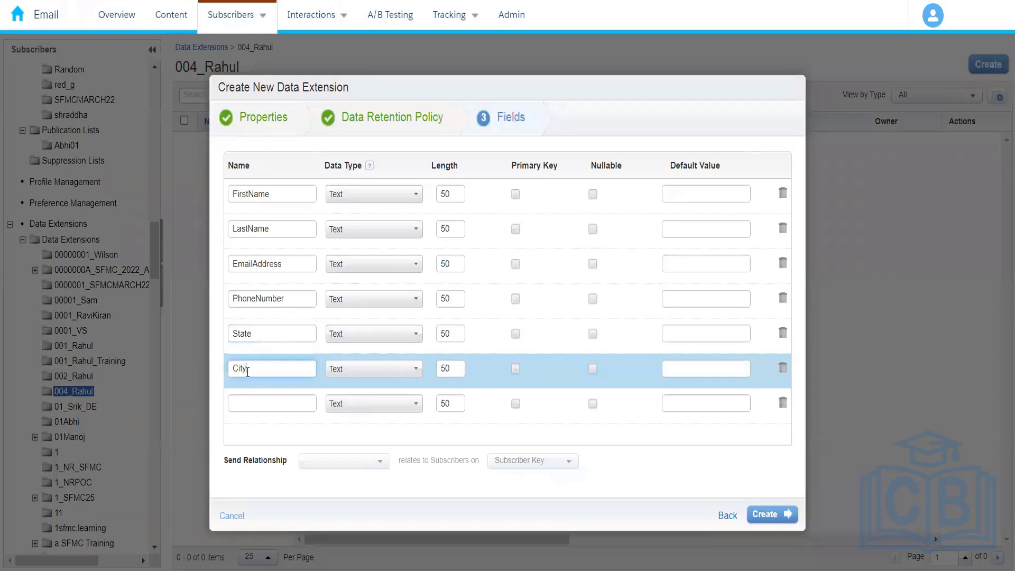
Step: Add a ZipCode field below City
click(259, 403)
text(C)
key(BackSpace)
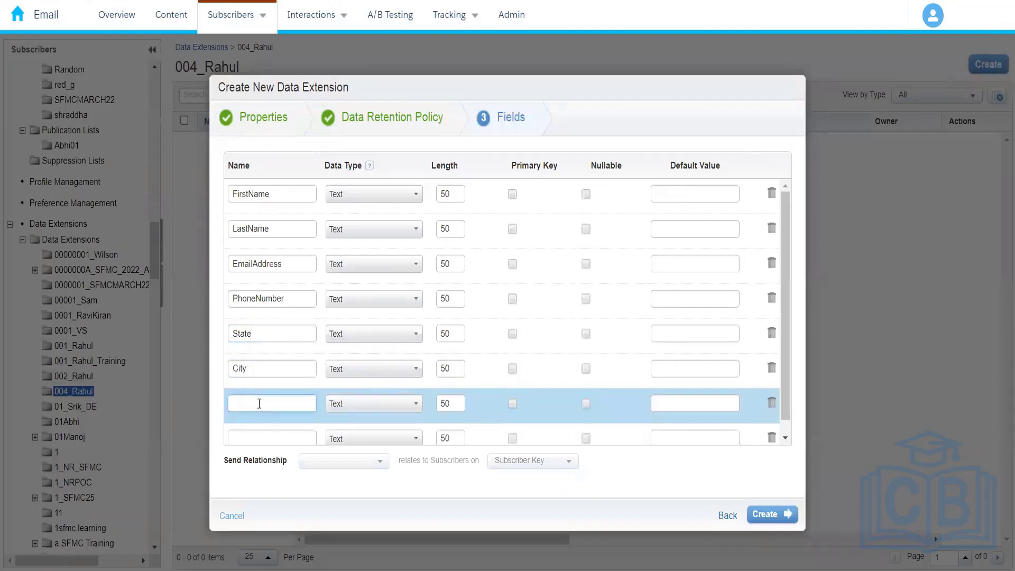
text(ZipCode)
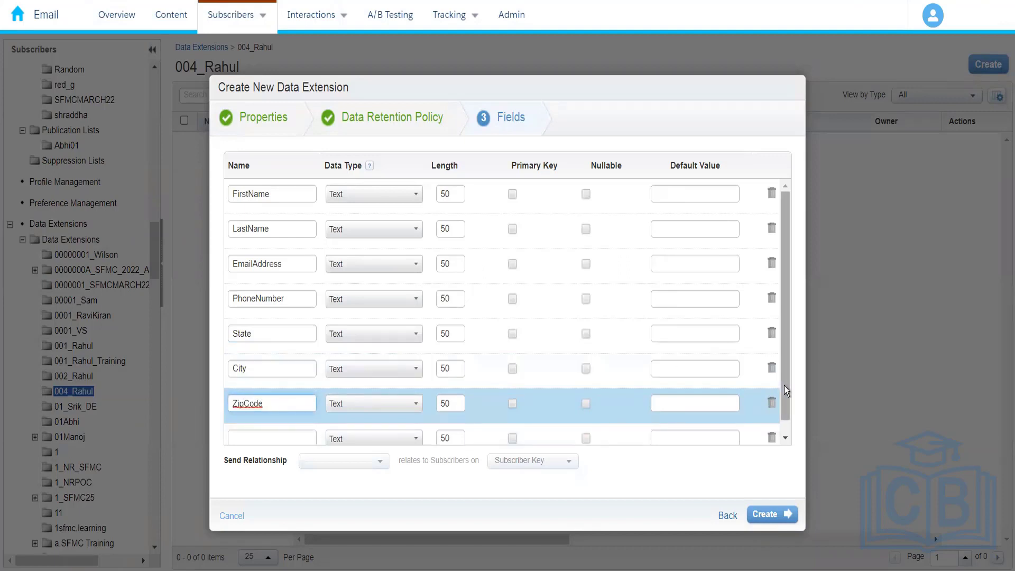
Step: Keep FirstName as Text, set the EmailAddress field's data type to EmailAddress, and set PhoneNumber's to Phone
scroll(785, 386, down, 2)
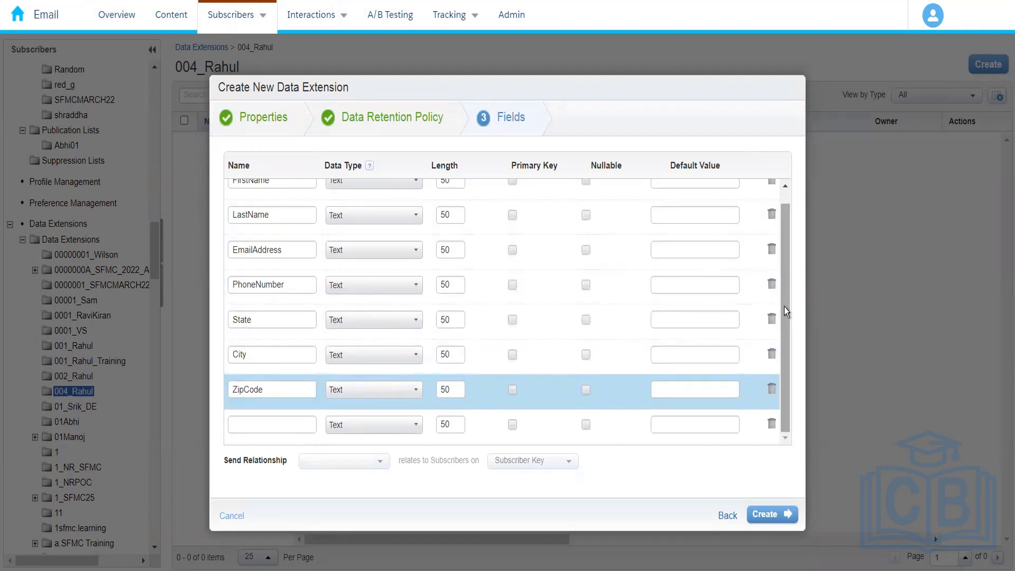
drag(784, 307, 791, 246)
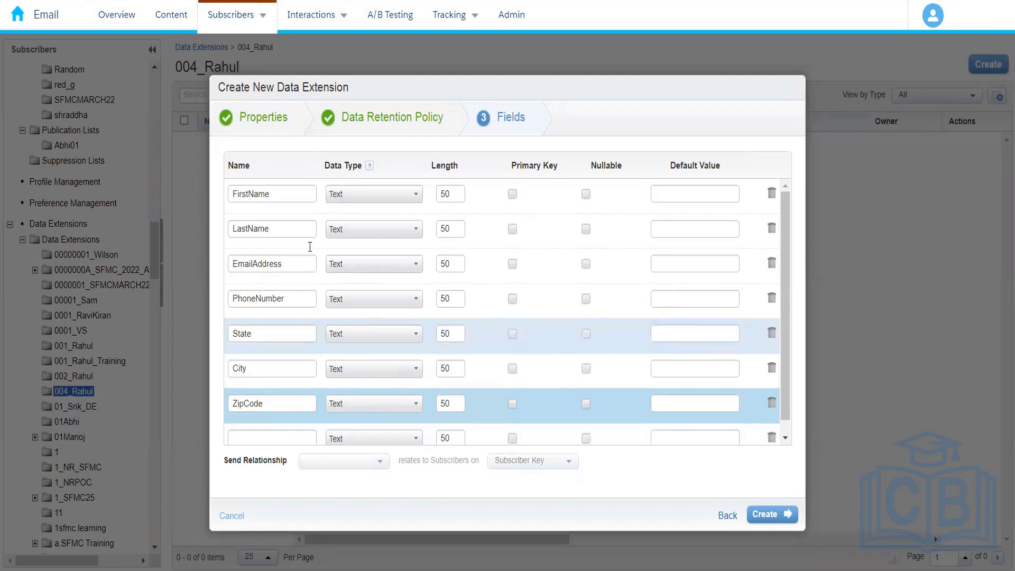
click(375, 198)
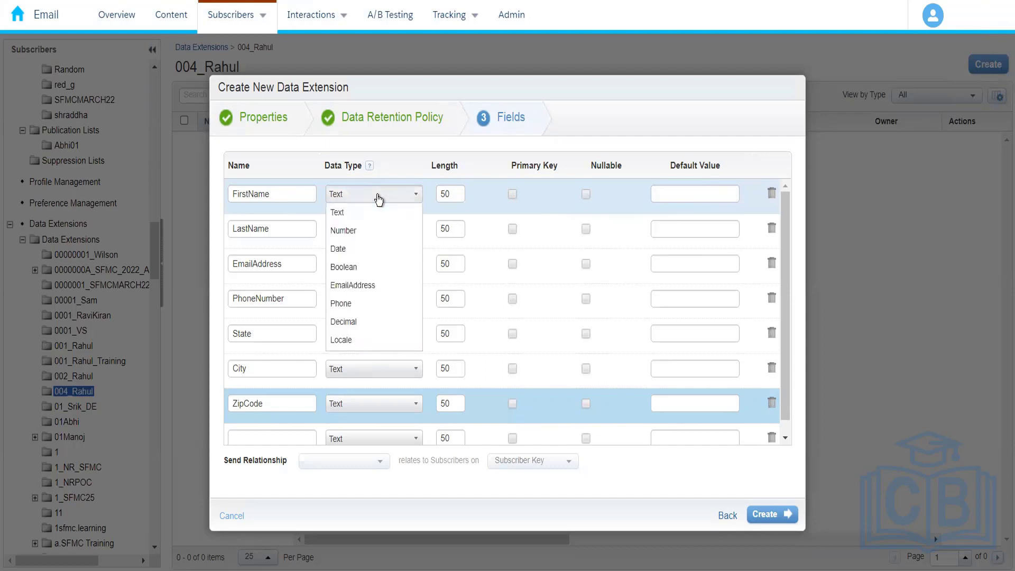
click(372, 212)
click(376, 265)
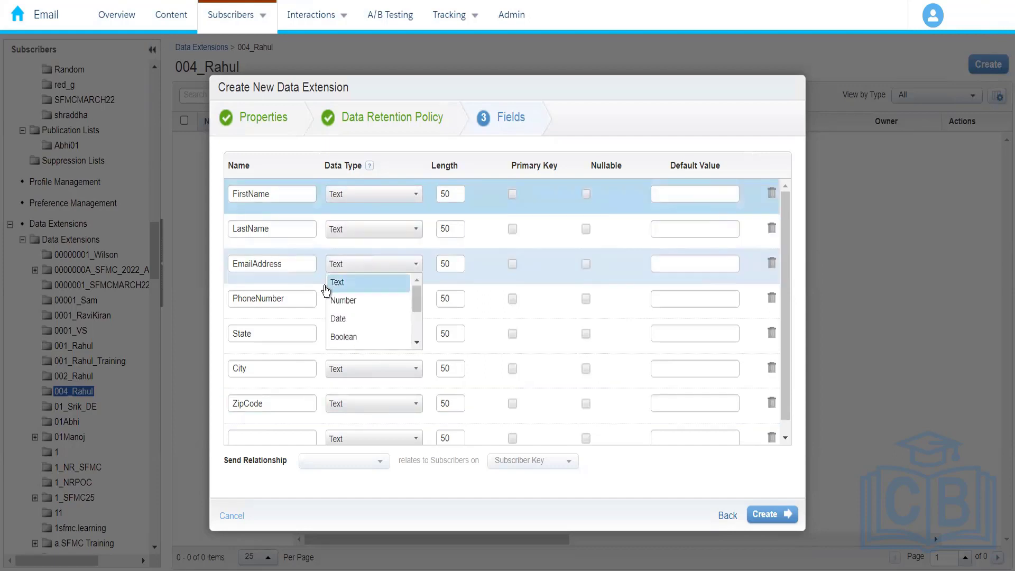
click(417, 345)
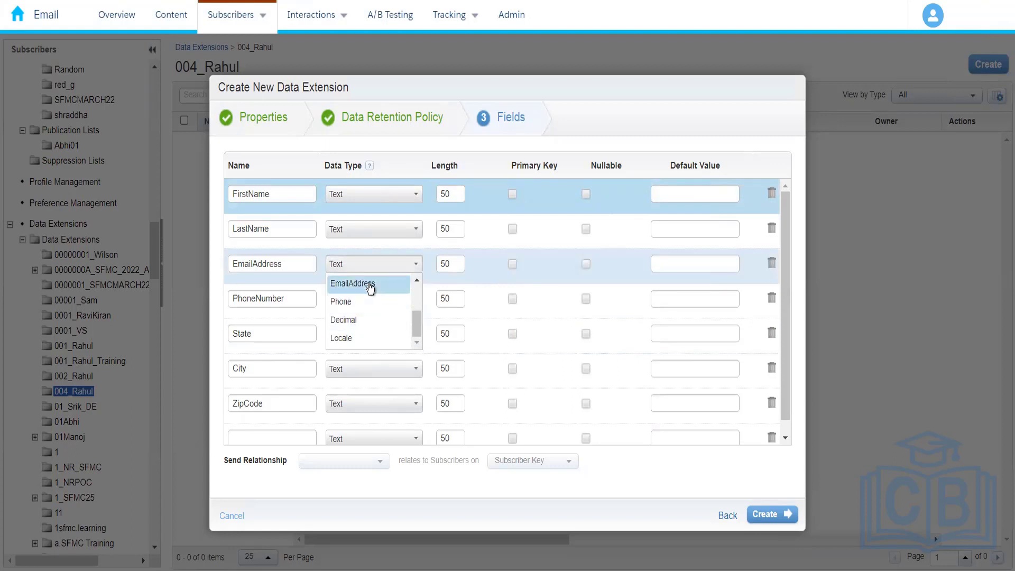
click(370, 285)
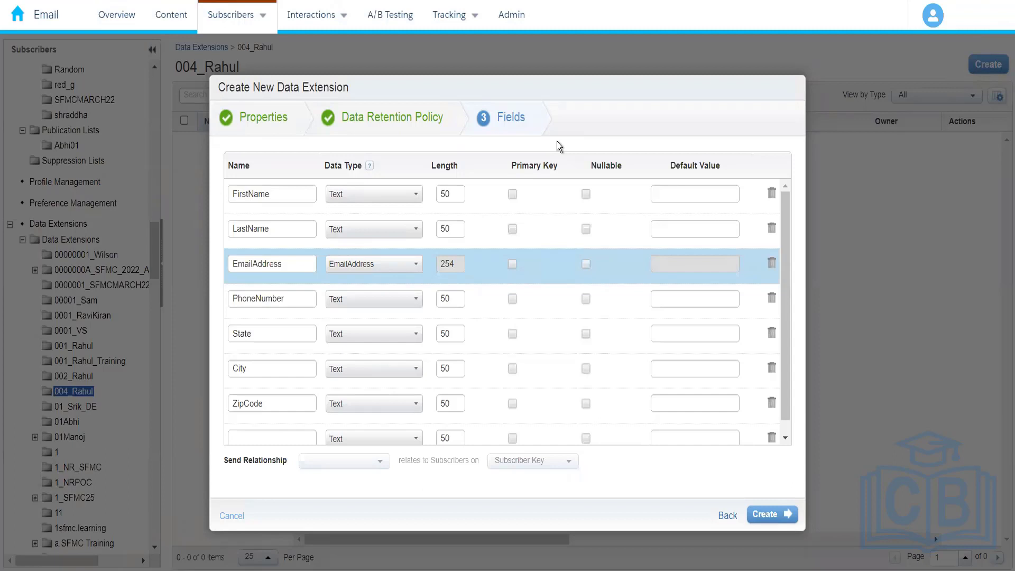
click(364, 307)
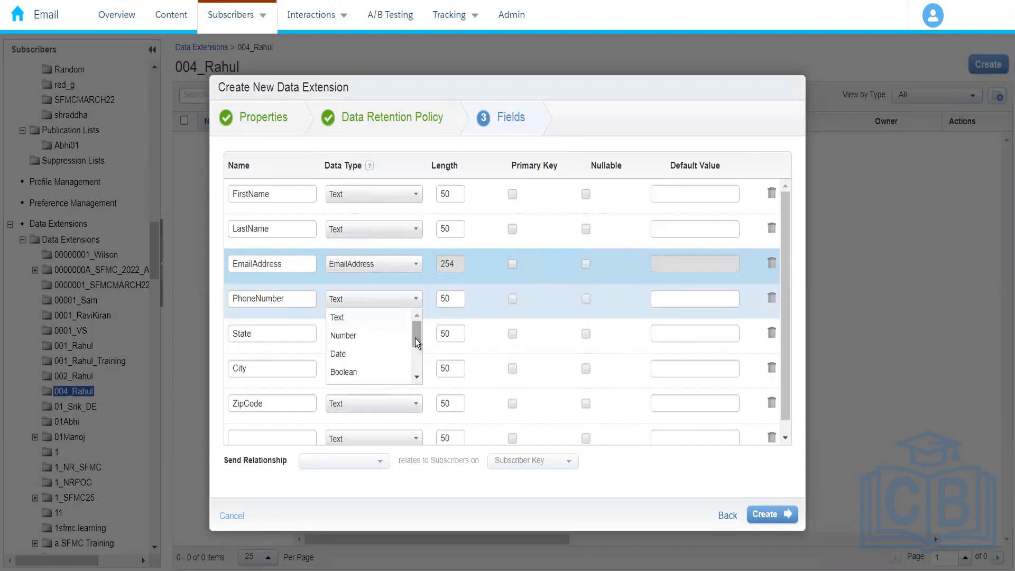
drag(415, 339, 414, 366)
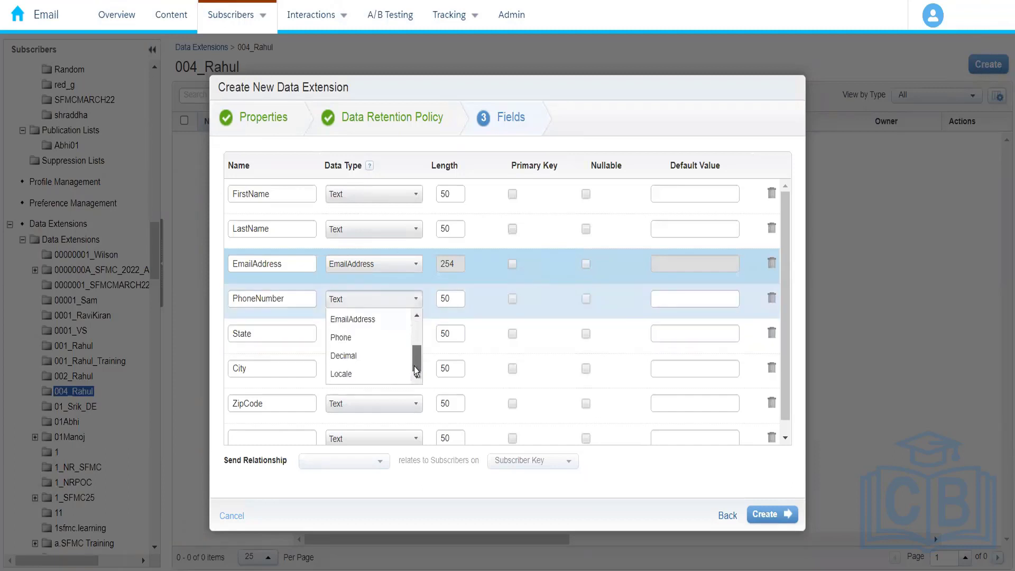
click(369, 338)
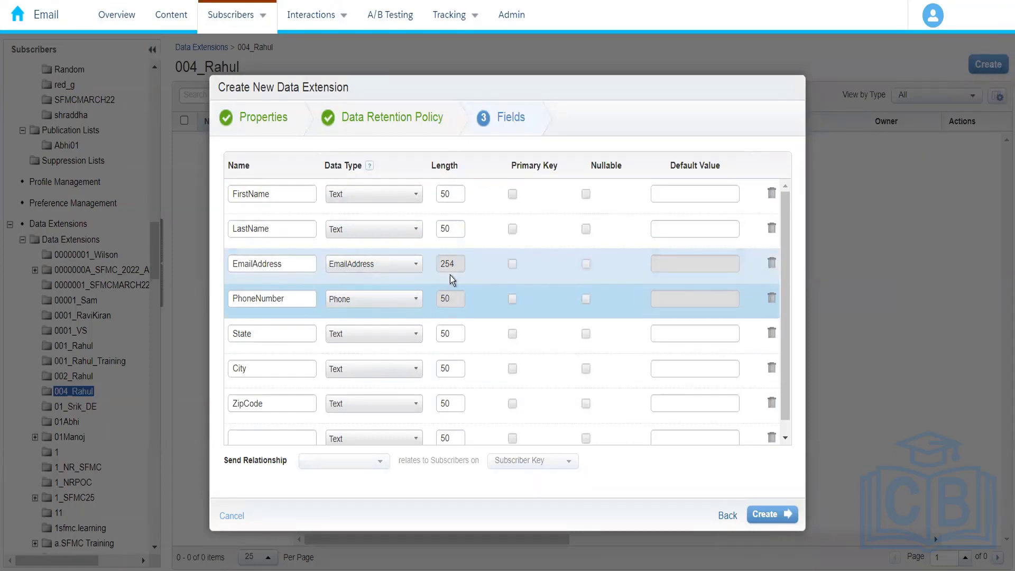
Step: Set the FirstName field's length to 4000
click(449, 194)
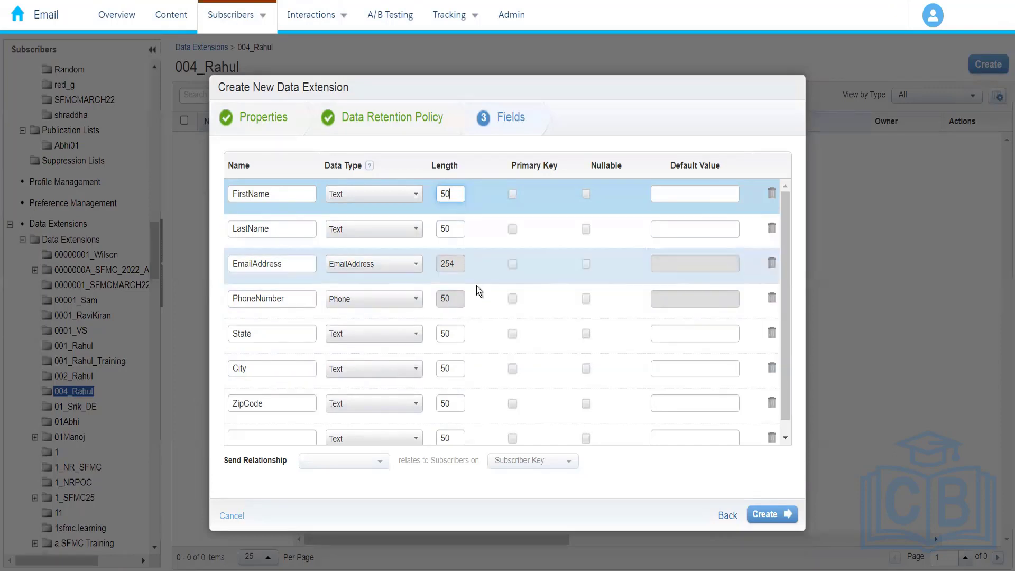
key(BackSpace)
key(BackSpace)
text(4000)
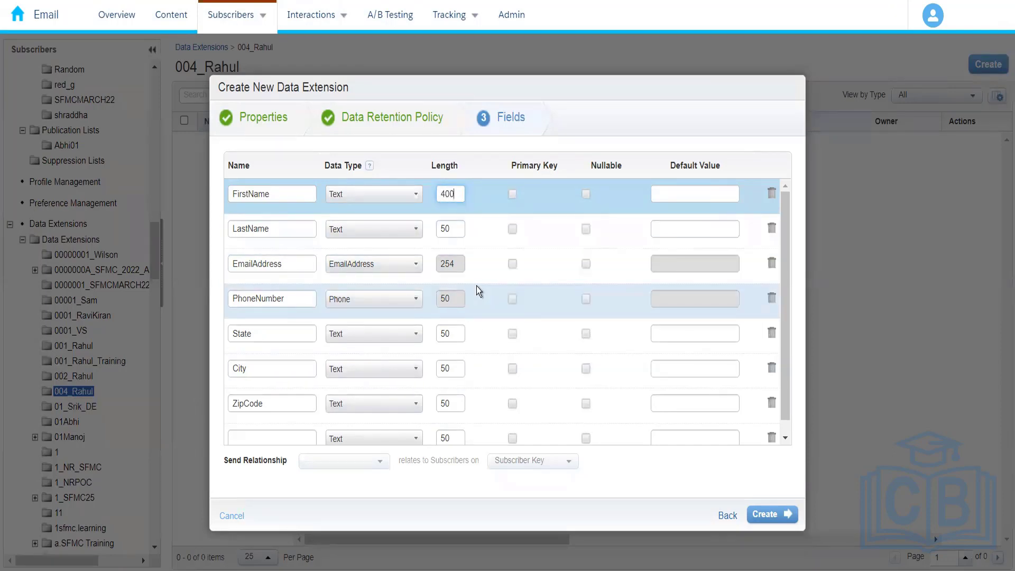
Step: Try to set the FirstName field's length to 5000
key(BackSpace)
key(BackSpace)
key(BackSpace)
key(BackSpace)
text(5000)
click(576, 123)
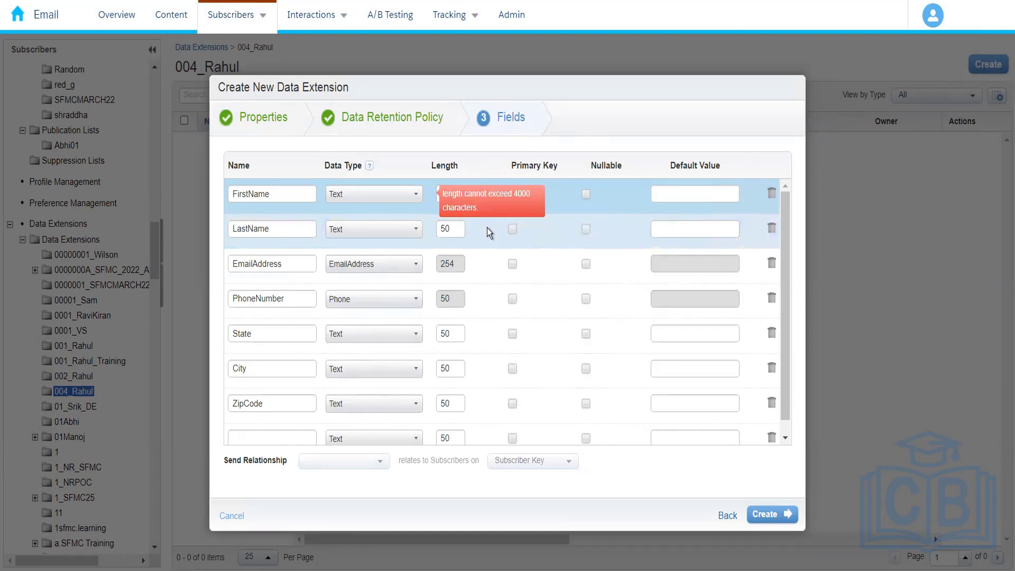
click(446, 230)
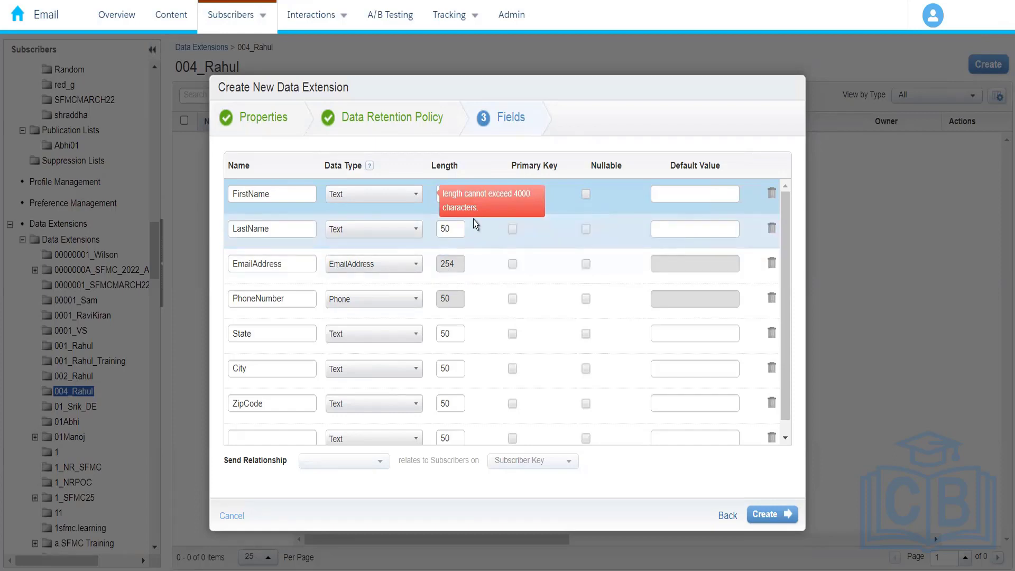
click(437, 199)
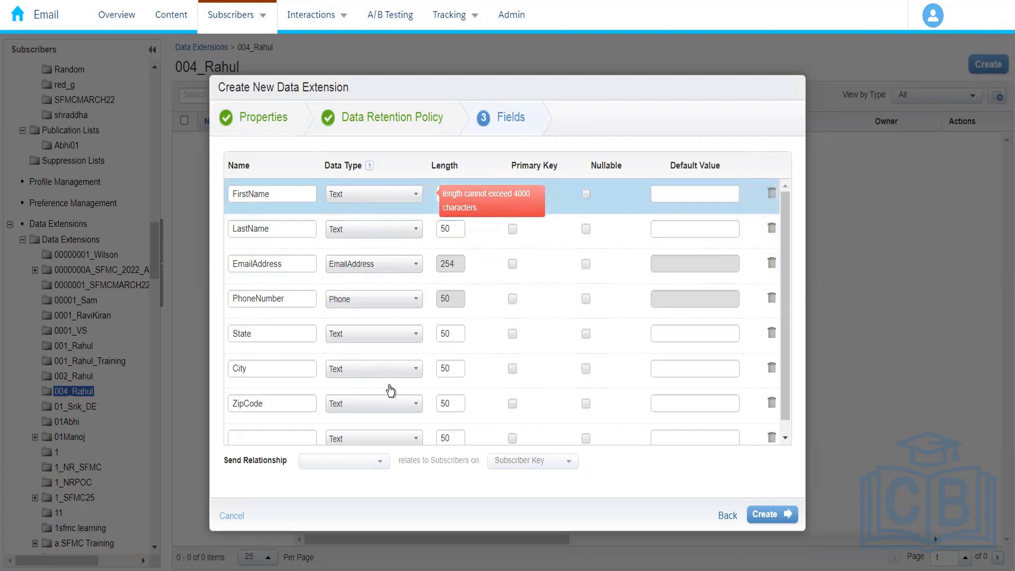
Step: Set the ZipCode field's data type to Number
click(377, 408)
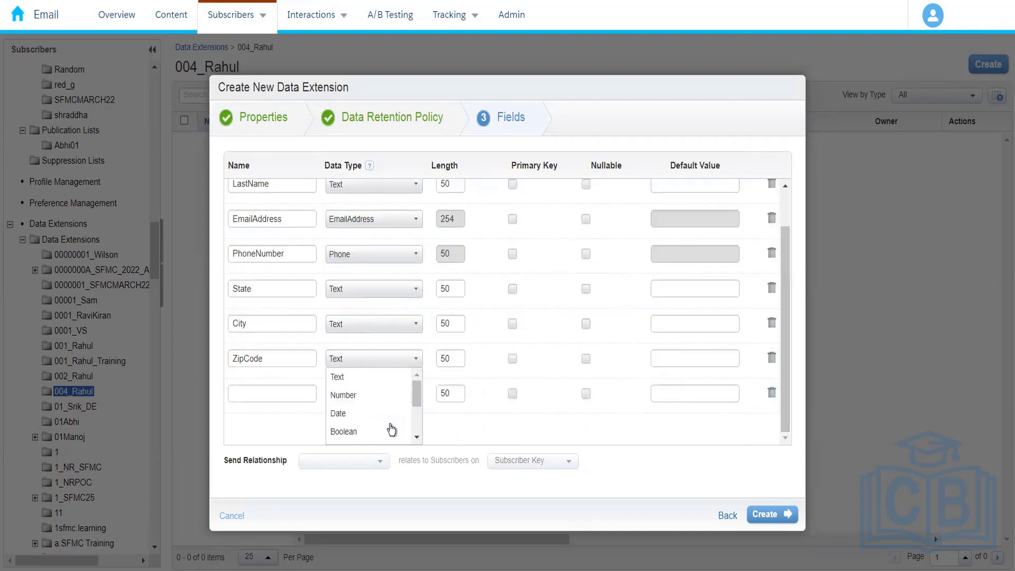
click(408, 396)
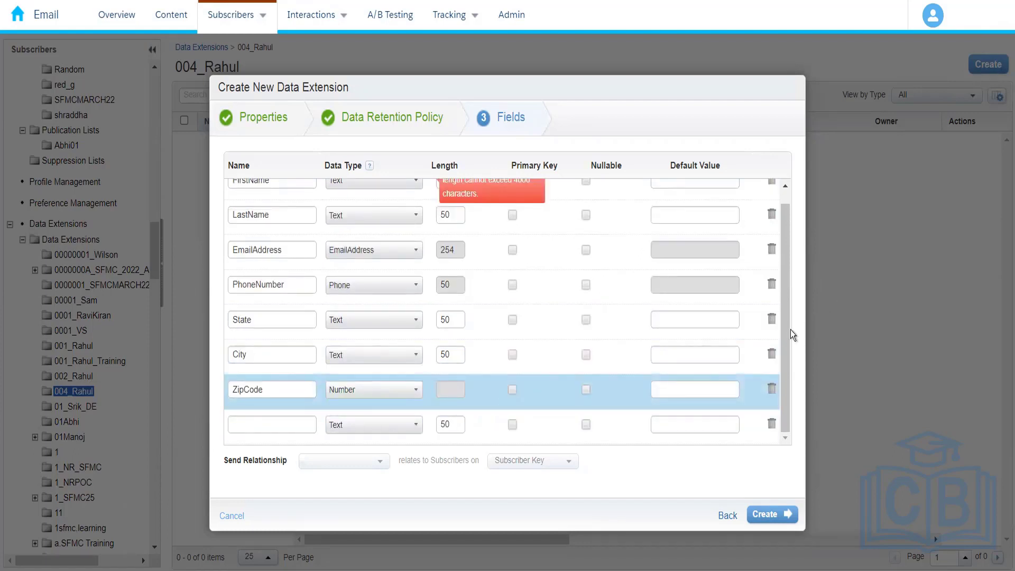
drag(785, 333, 778, 194)
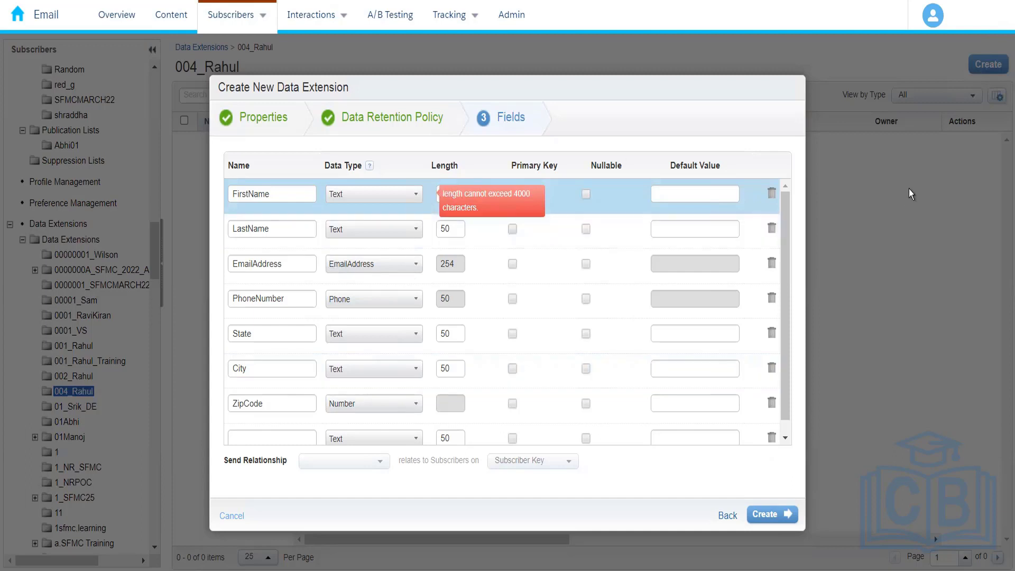
click(1002, 3)
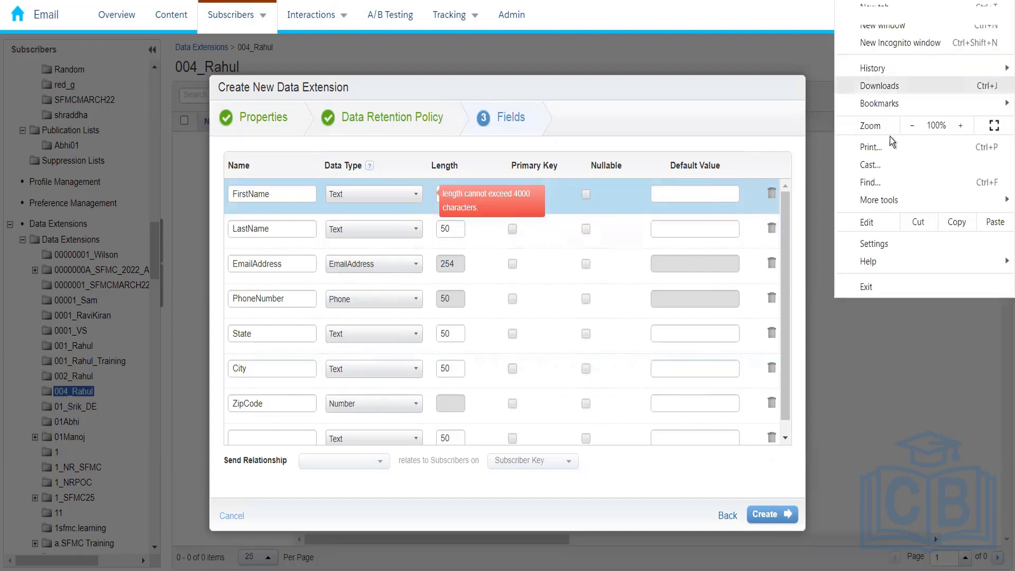
click(908, 126)
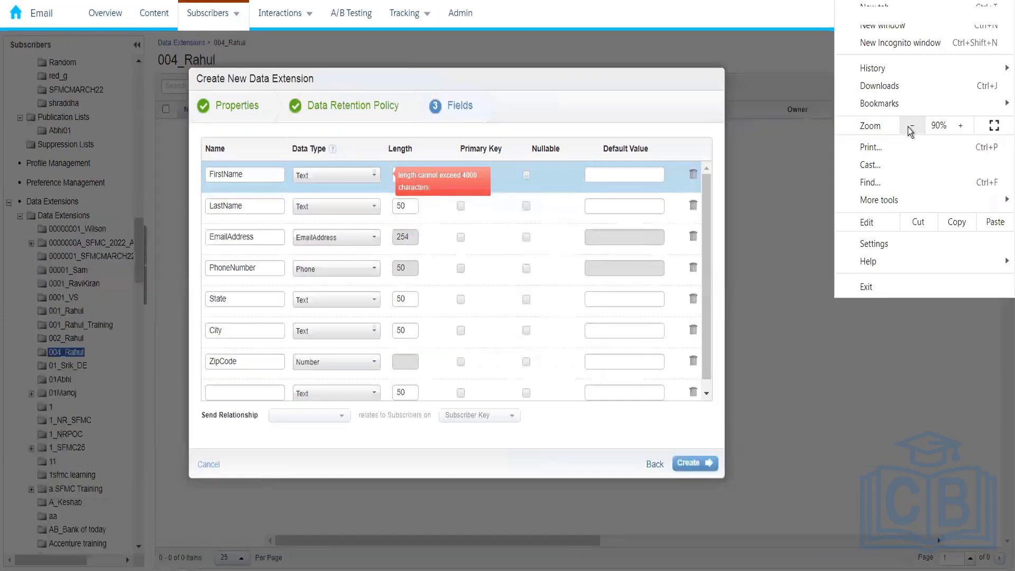
click(958, 128)
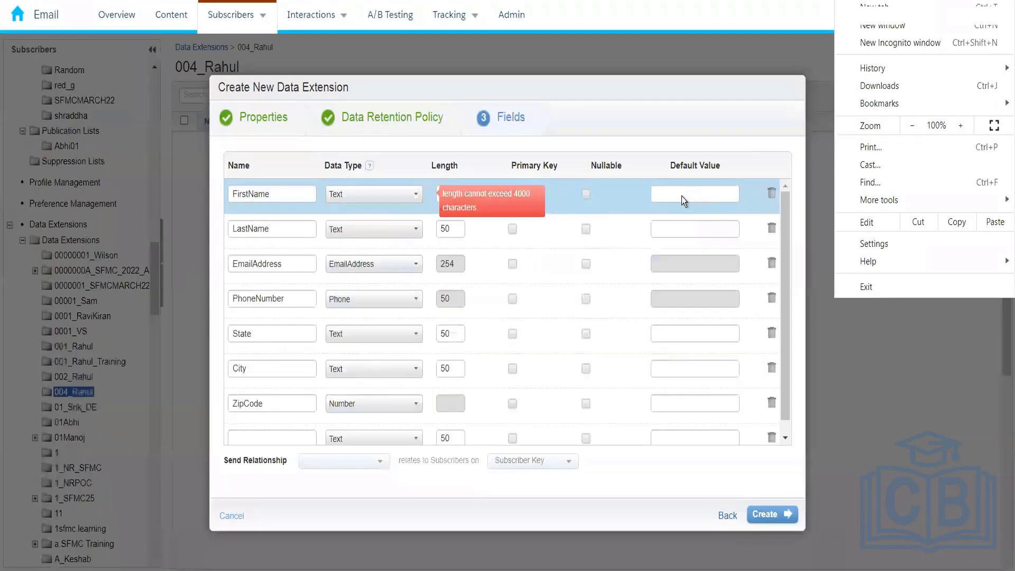
click(675, 192)
click(676, 193)
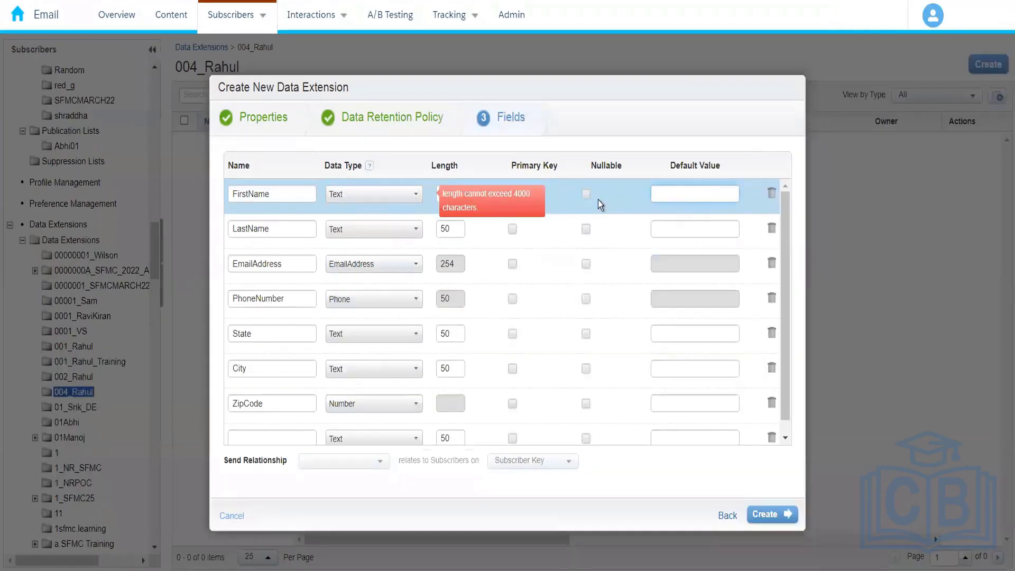
Step: Set the FirstName field's data type to Number, return it to Text, and set its length to 50
click(415, 197)
click(378, 238)
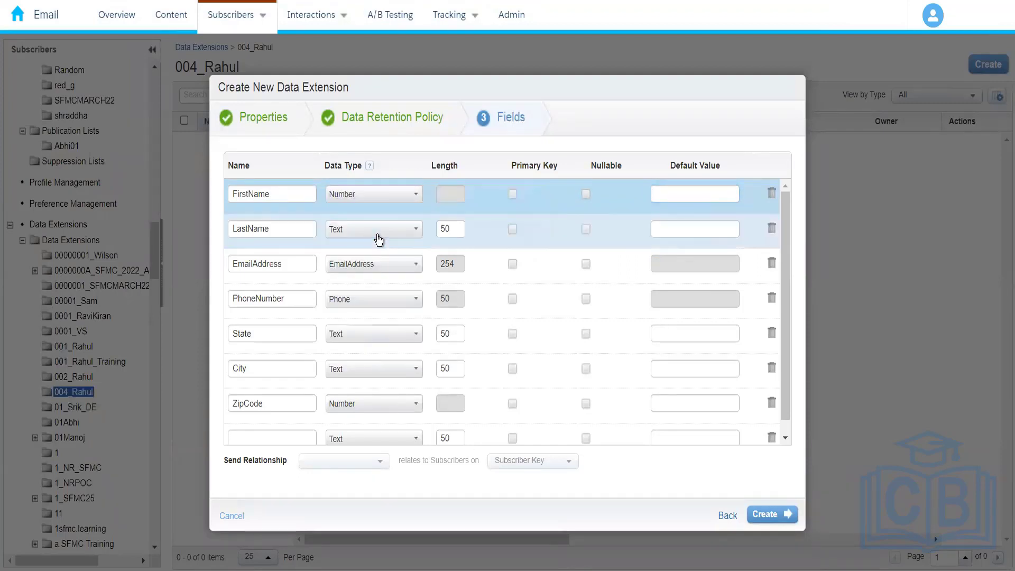
click(401, 197)
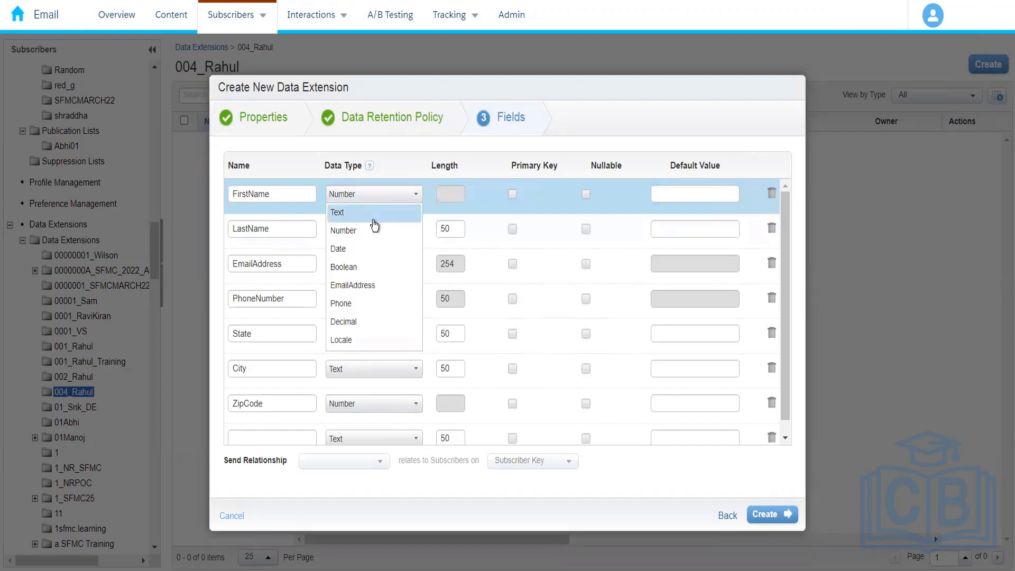
click(388, 194)
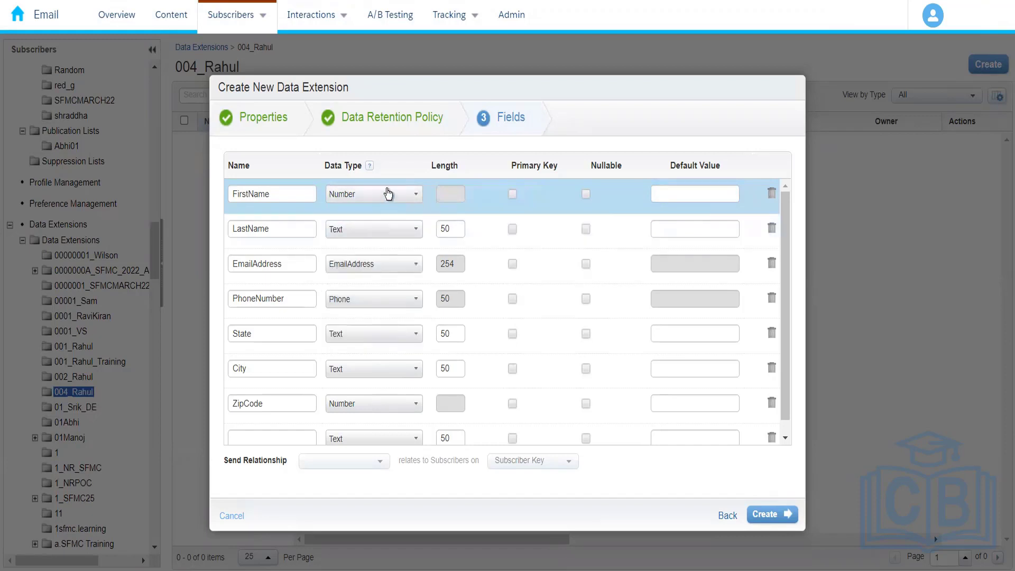
click(387, 194)
click(405, 211)
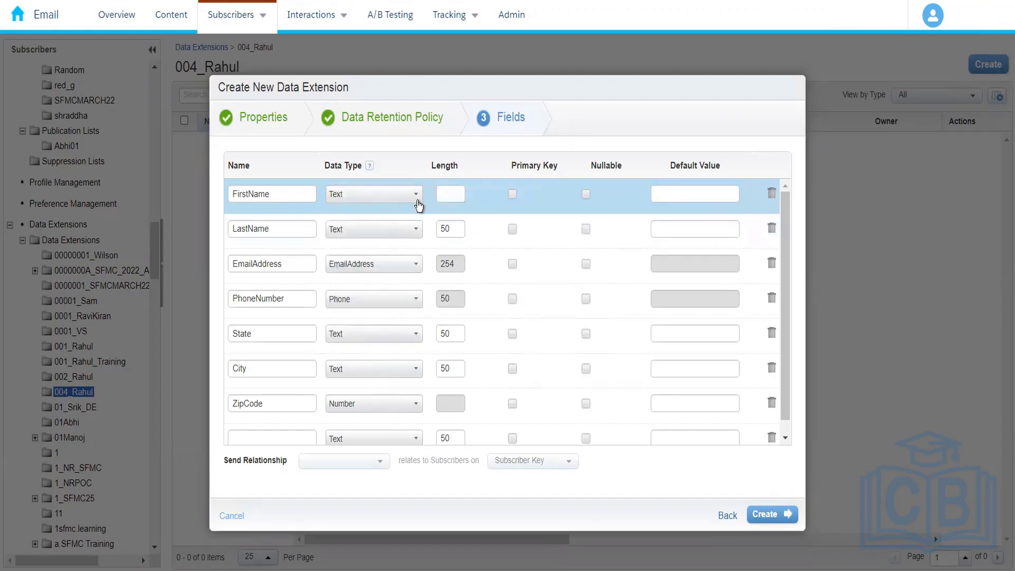
click(443, 193)
text(50)
click(453, 341)
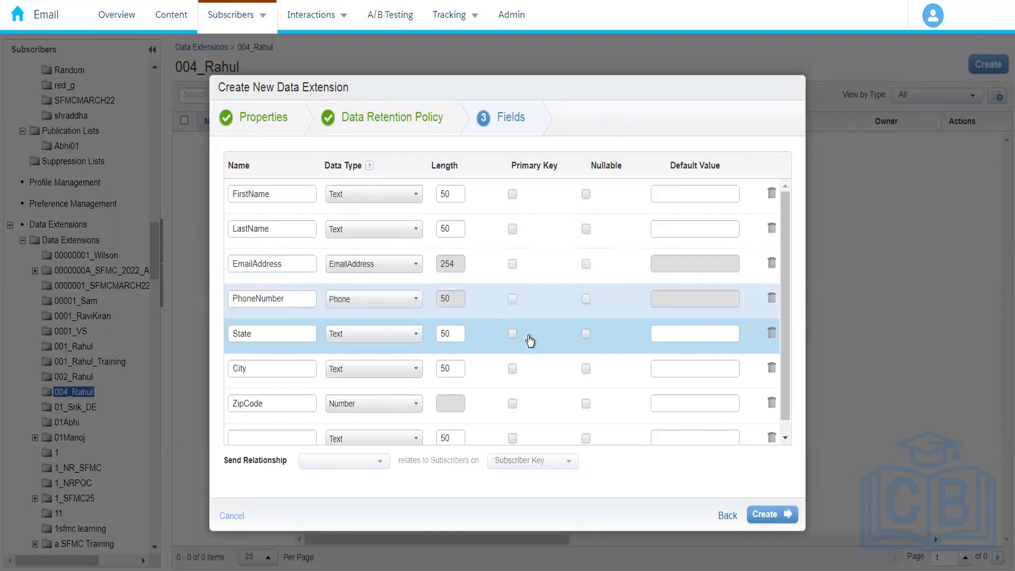
Step: Add a CustomerId text field in the empty row and mark it as the primary key
click(255, 441)
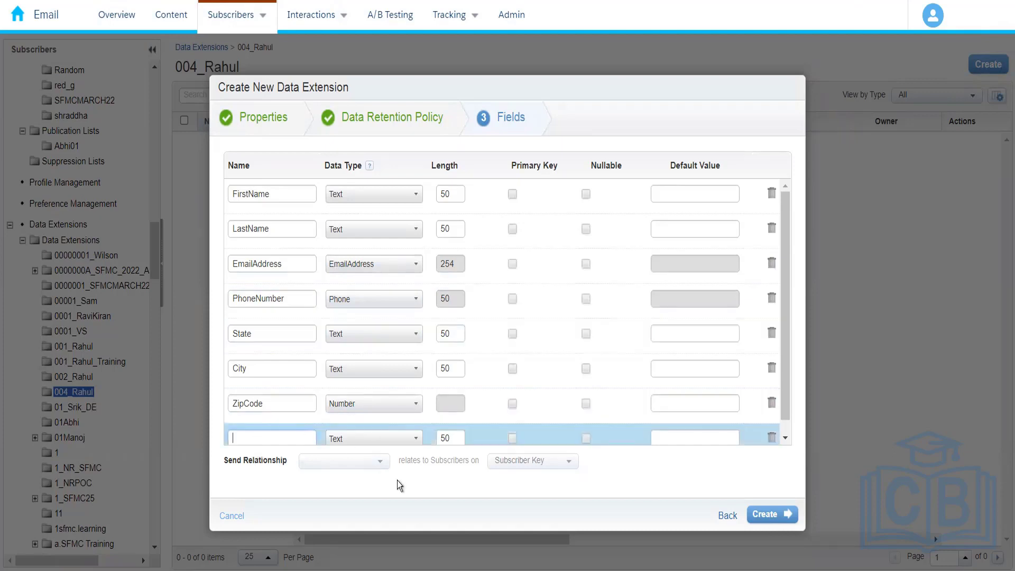
text(CustomerId)
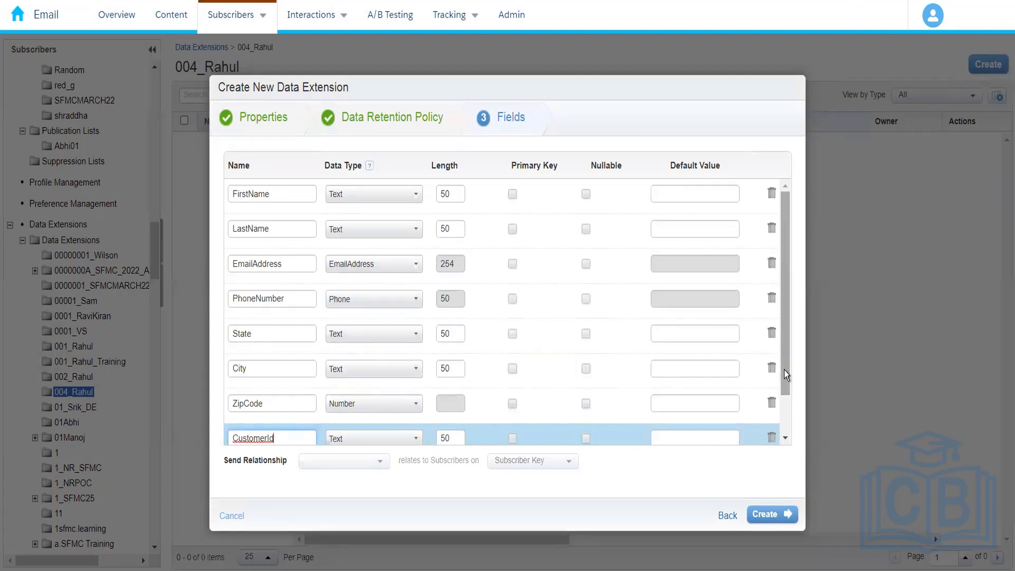
drag(784, 370, 783, 417)
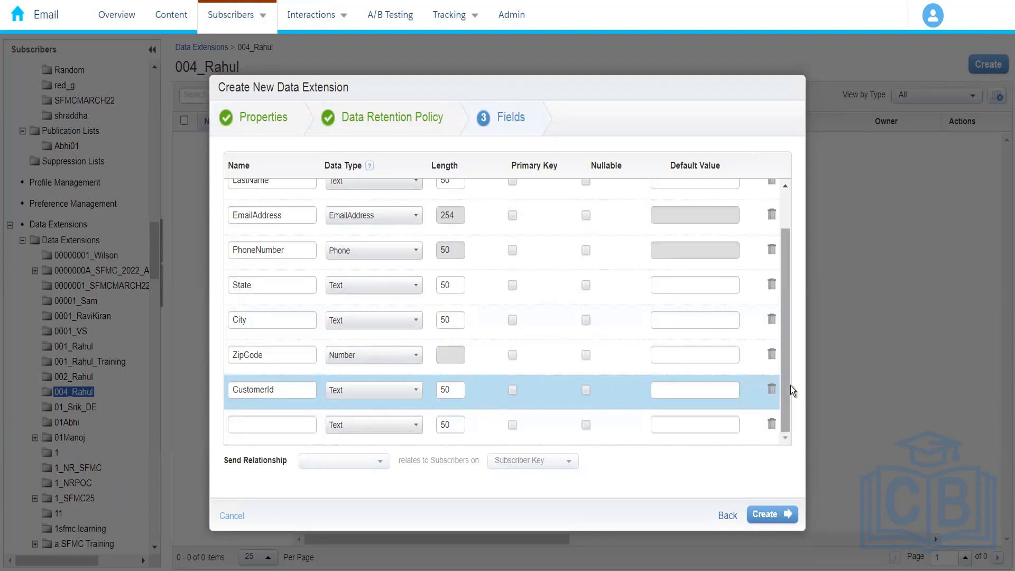
mouse_move(787, 394)
mouse_down()
mouse_move(785, 339)
mouse_move(782, 399)
mouse_up()
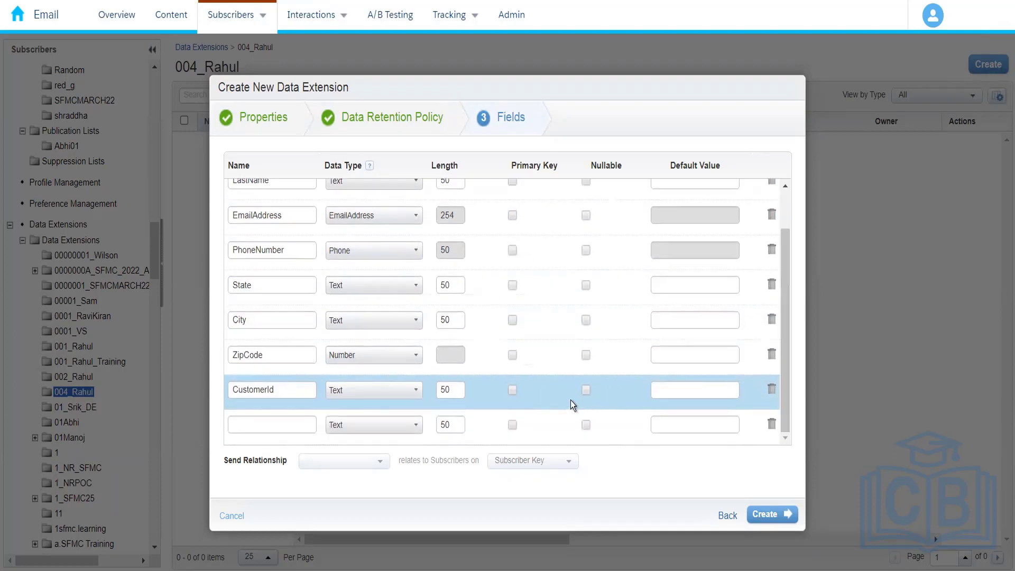
click(512, 392)
drag(784, 394, 784, 417)
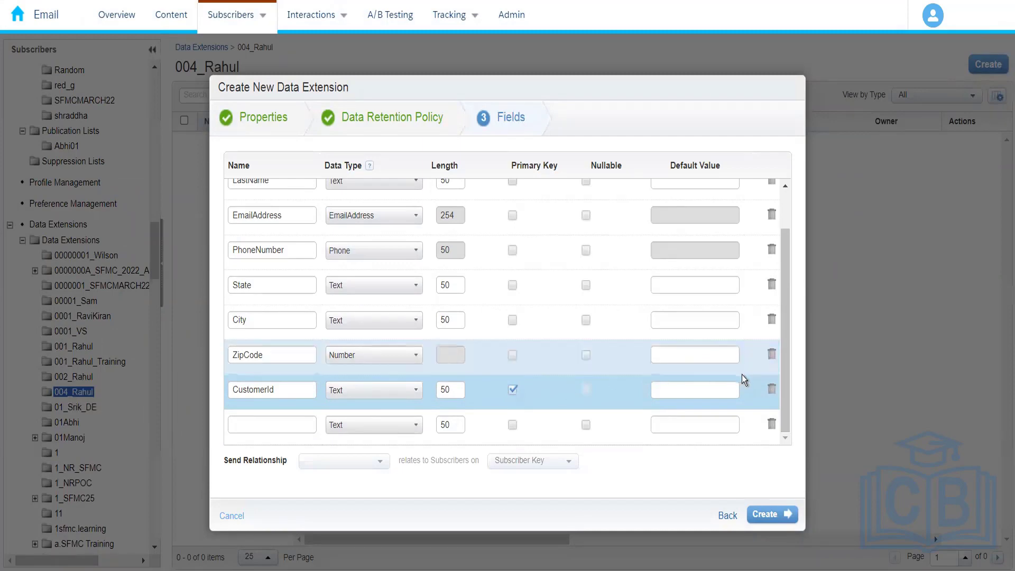
Step: Make the LastName, State, City and ZipCode fields nullable, leaving FirstName required
drag(788, 297, 787, 228)
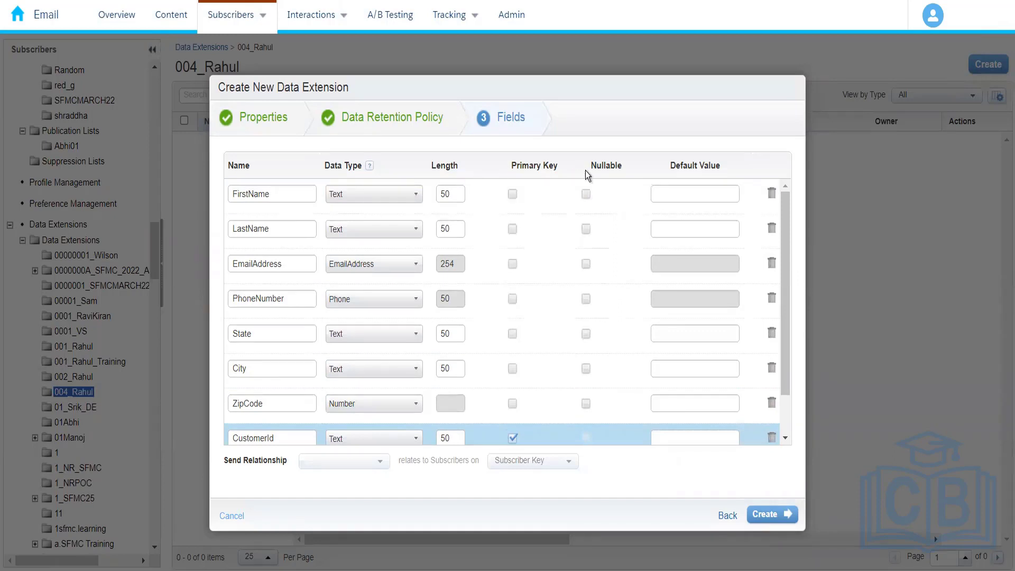
click(585, 197)
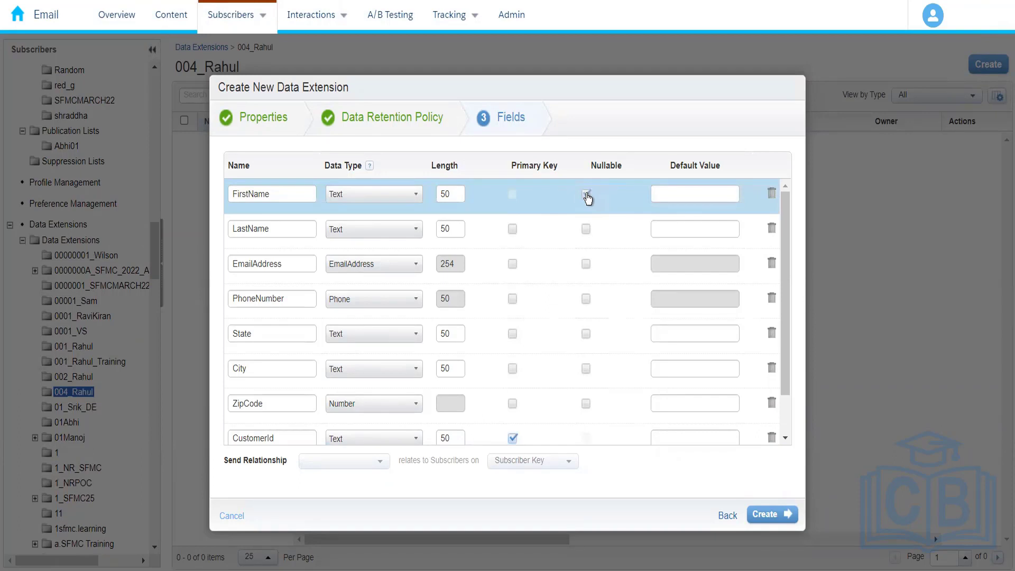
click(586, 195)
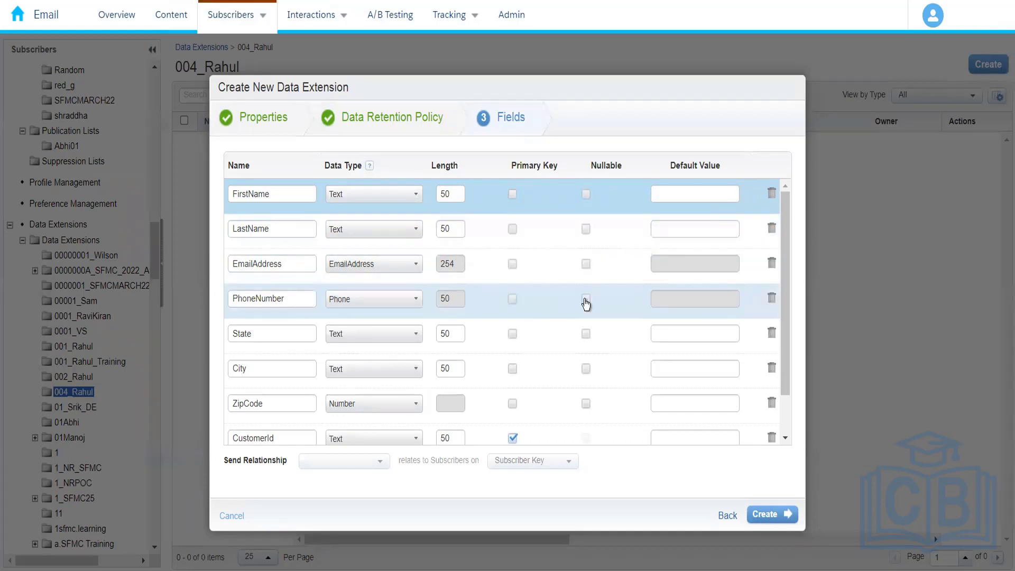
click(585, 334)
click(587, 370)
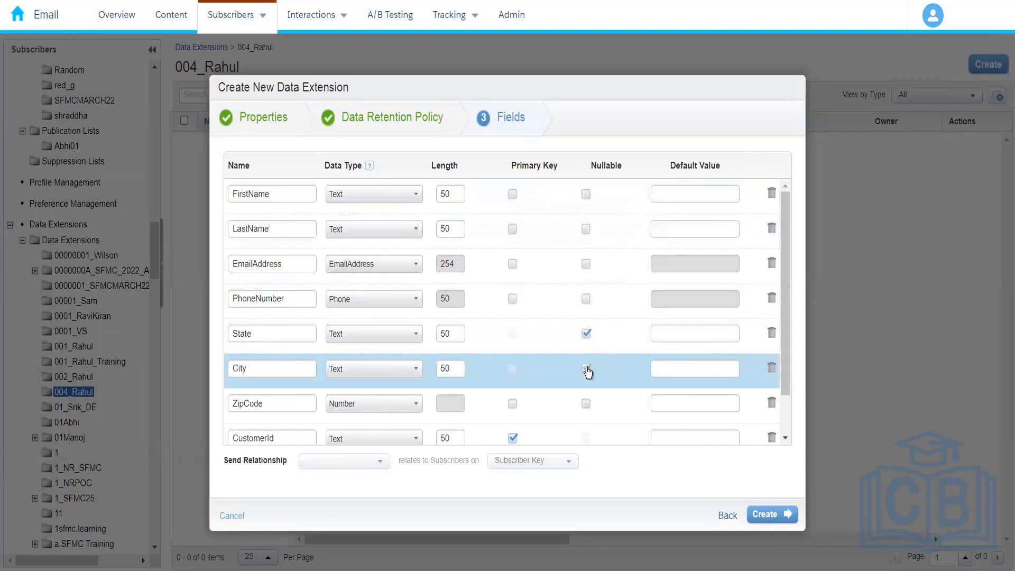
click(585, 405)
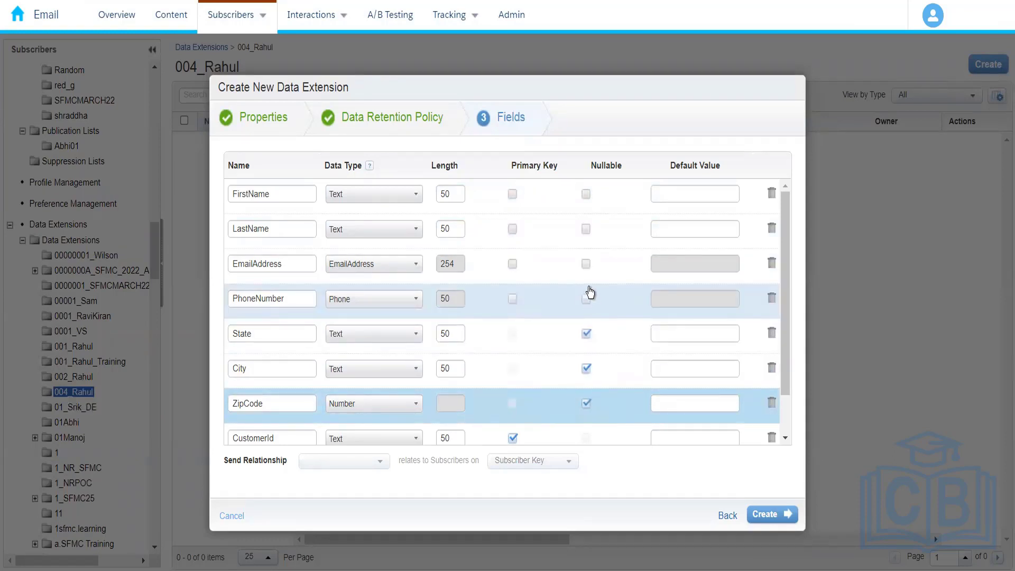
click(586, 230)
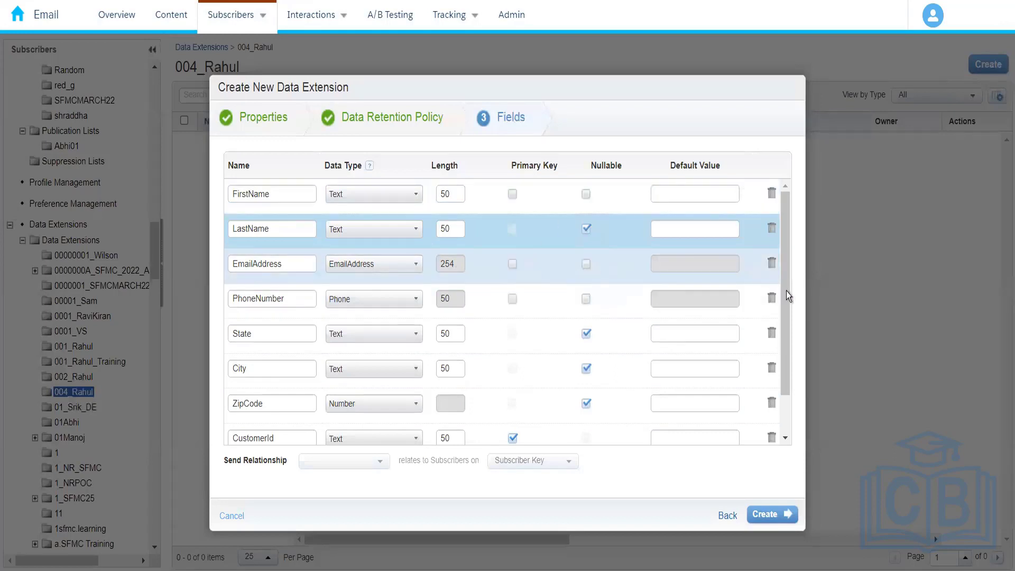
Step: Set the FirstName field's default value to New Customer
drag(788, 292, 786, 348)
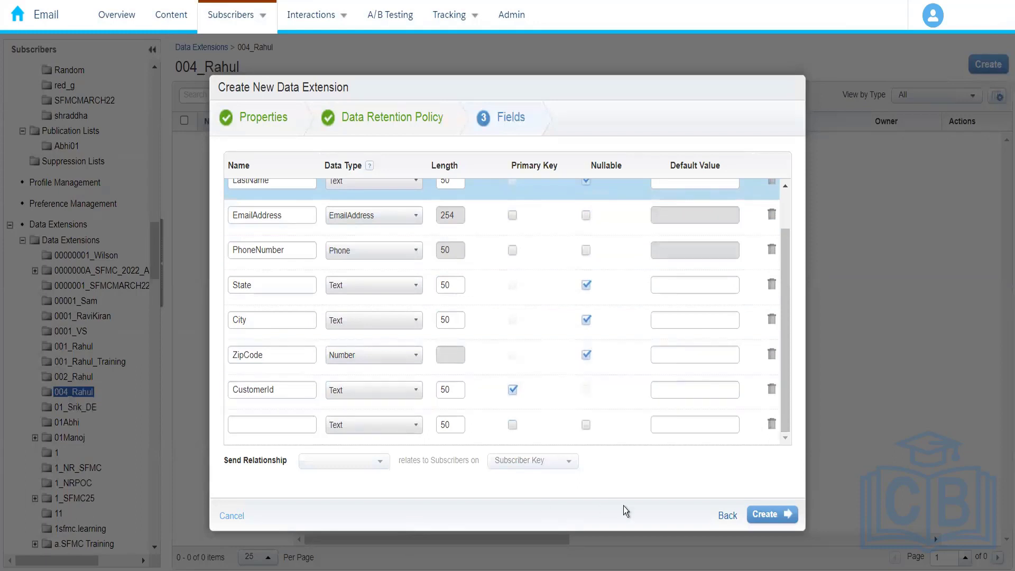
drag(788, 412, 785, 243)
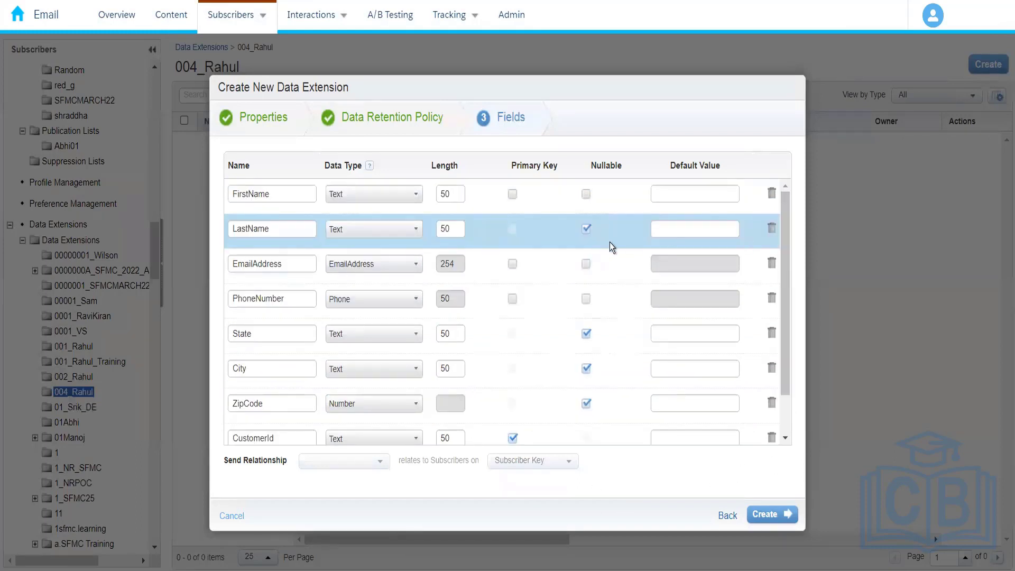
click(674, 199)
text(New )
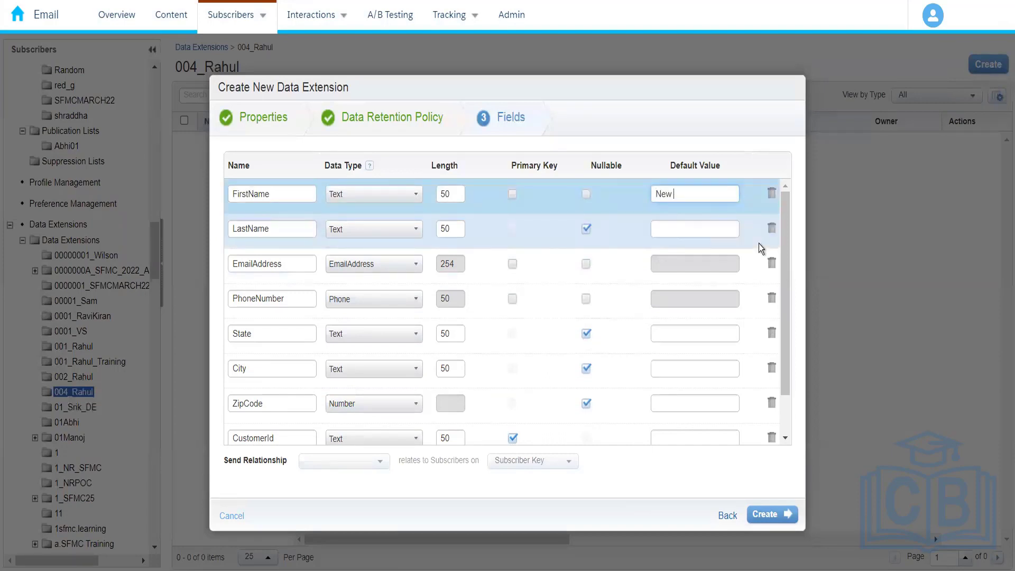
text(Customer)
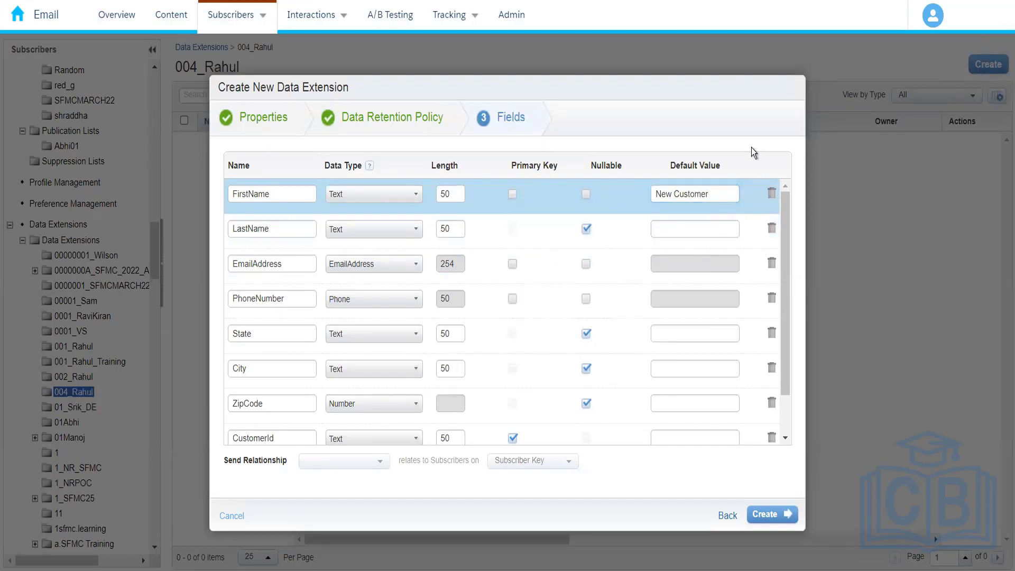
Step: Create the data extension with the defined fields and open Amazon_Customers from the folder's list
drag(789, 260, 790, 185)
click(771, 515)
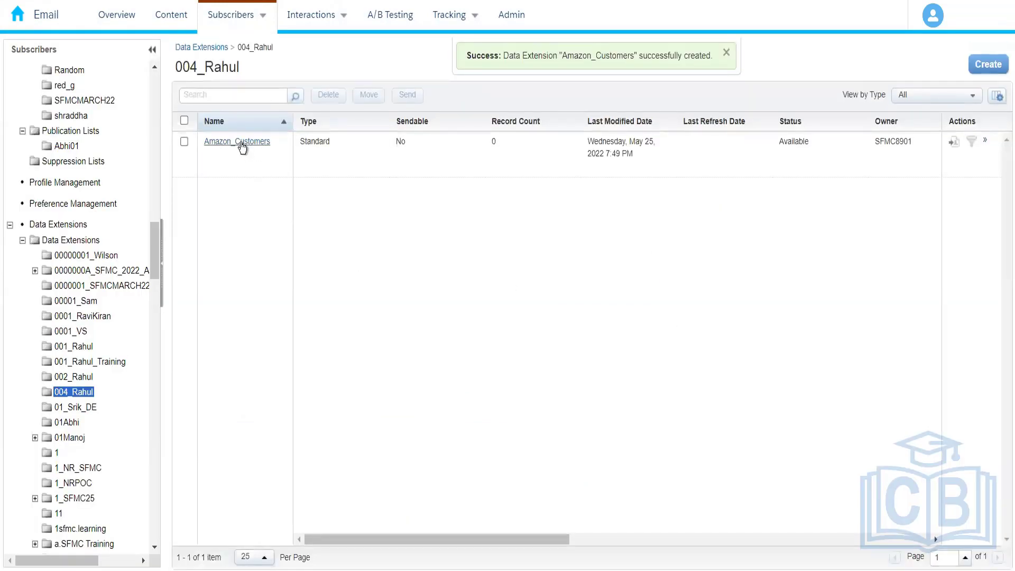
click(242, 143)
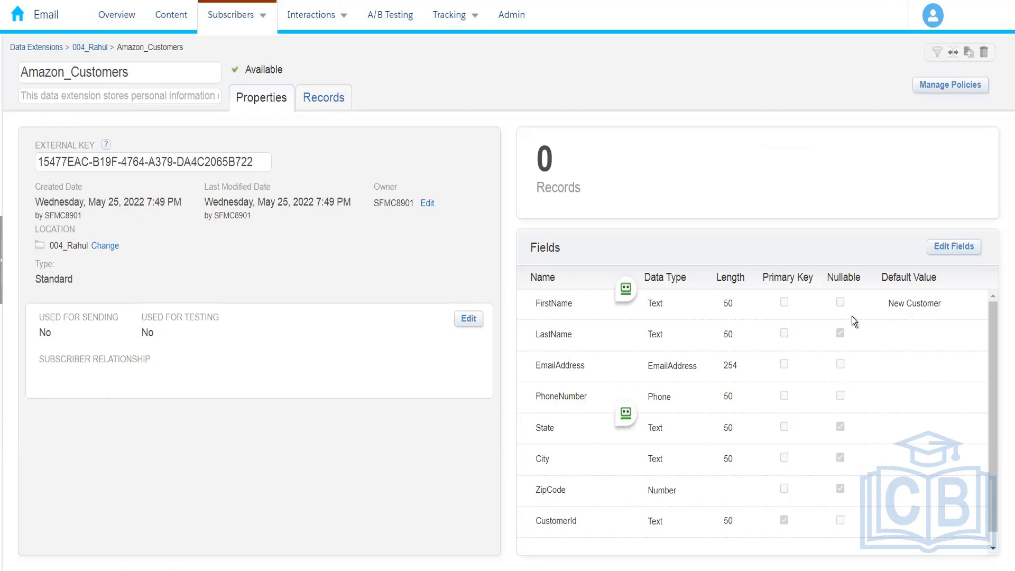
Step: Examine the Amazon_Customers data extension's records view and its properties
click(324, 100)
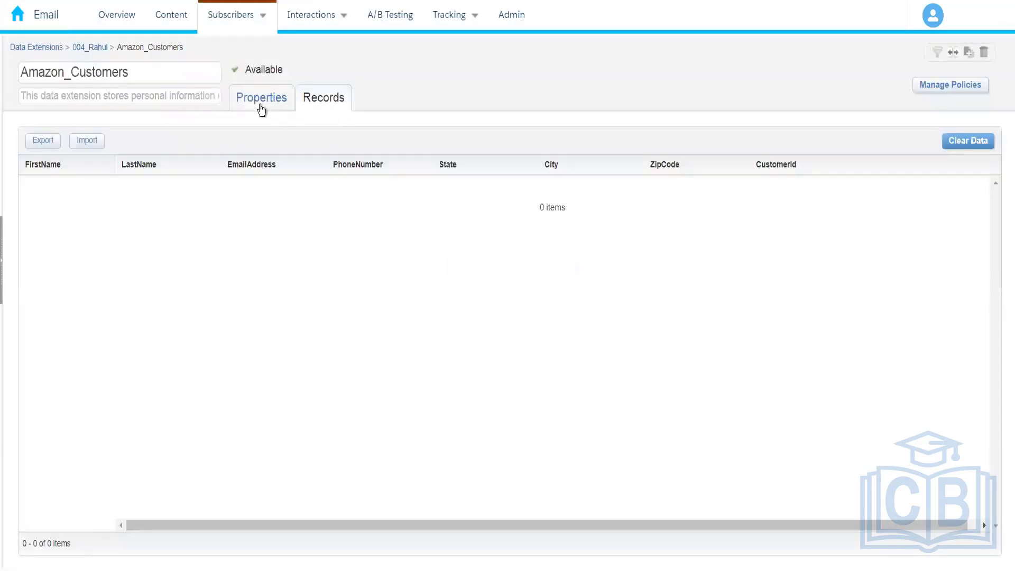
click(259, 101)
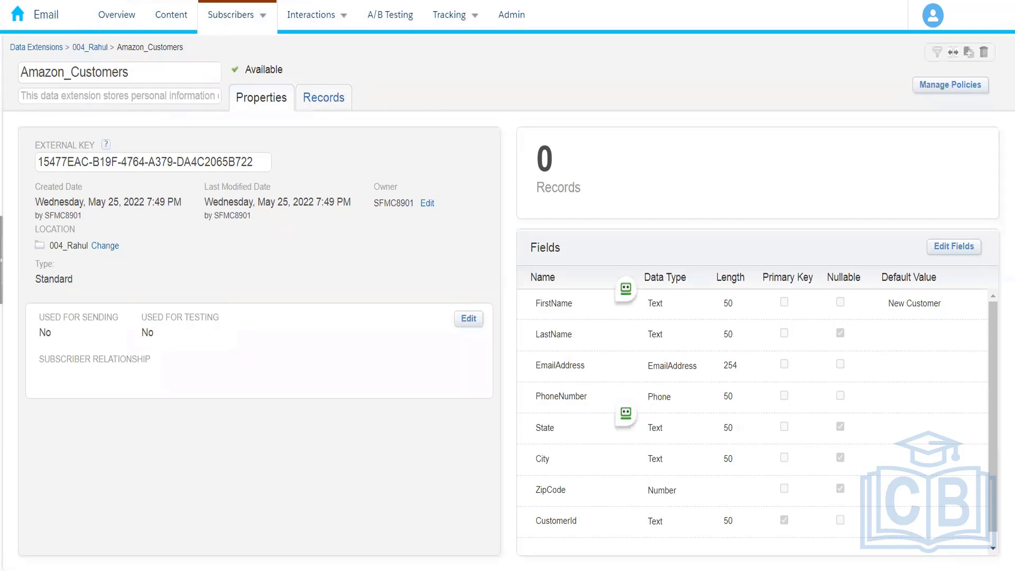
click(316, 103)
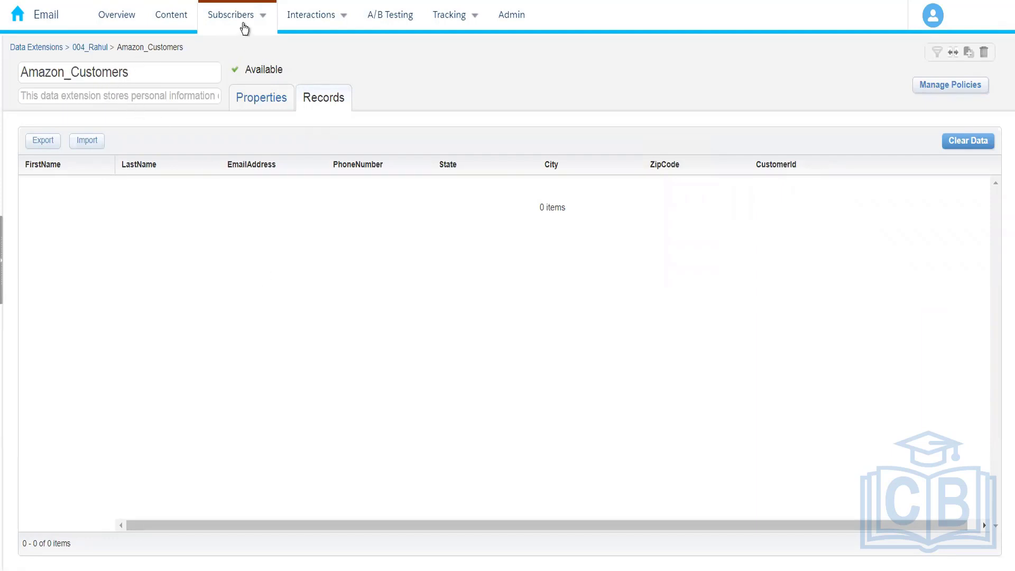
Step: Switch to Contact Builder and display its data extensions
mouse_move(109, 25)
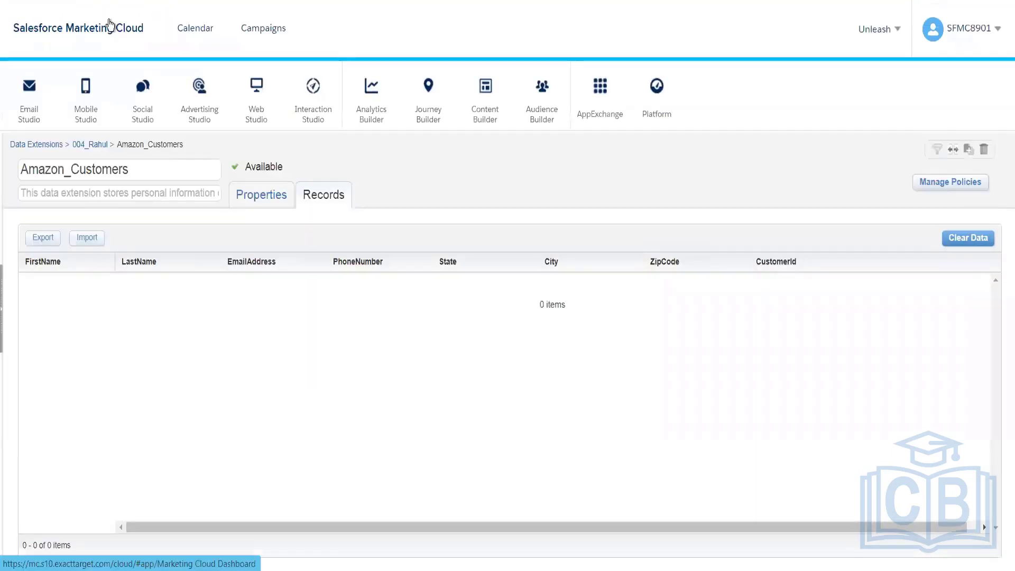
mouse_move(546, 109)
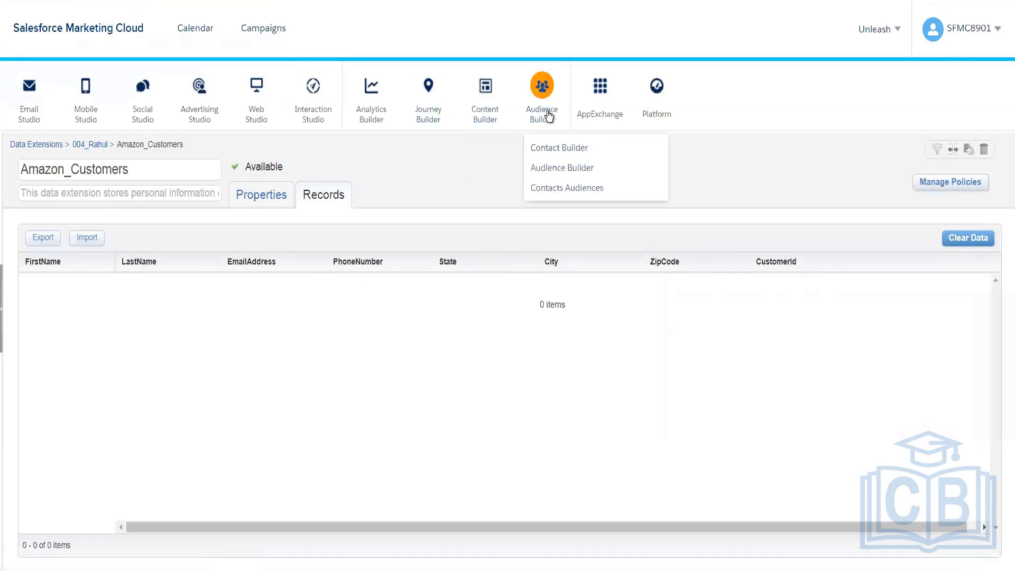
click(556, 152)
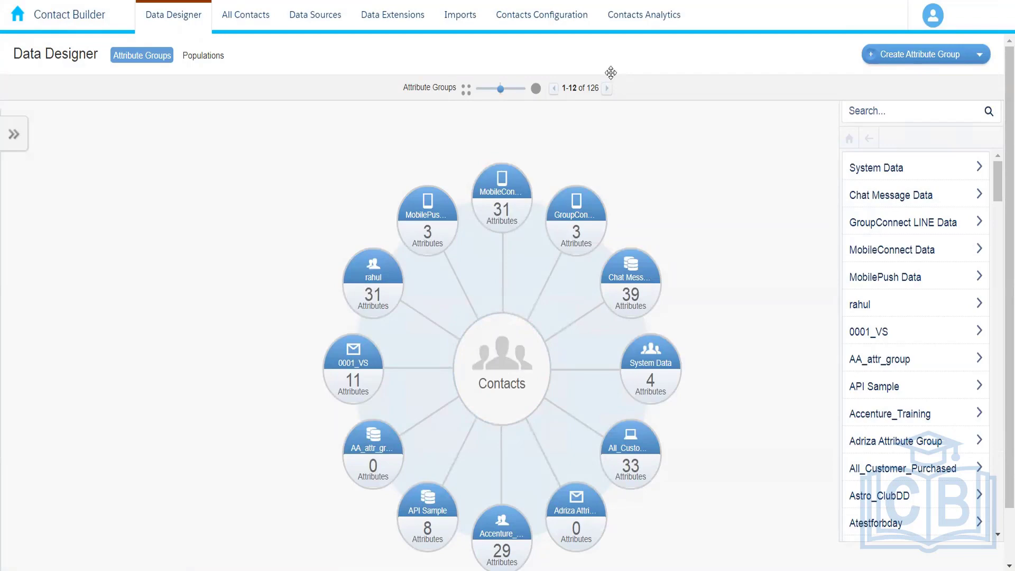
click(374, 20)
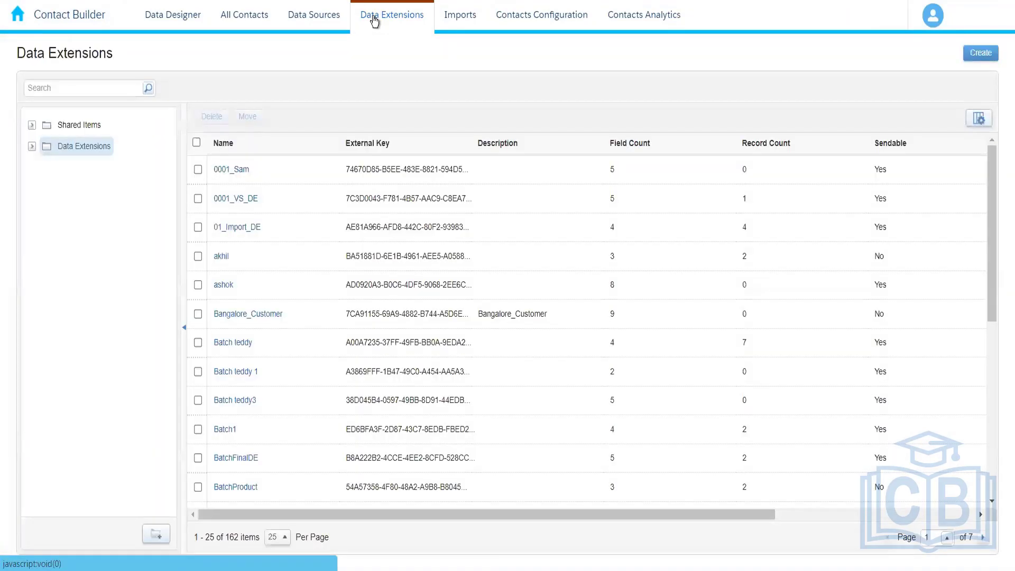
Step: Find the folder beginning with 004 among the data extensions and display the records of its Amazon_Customers data extension
click(31, 147)
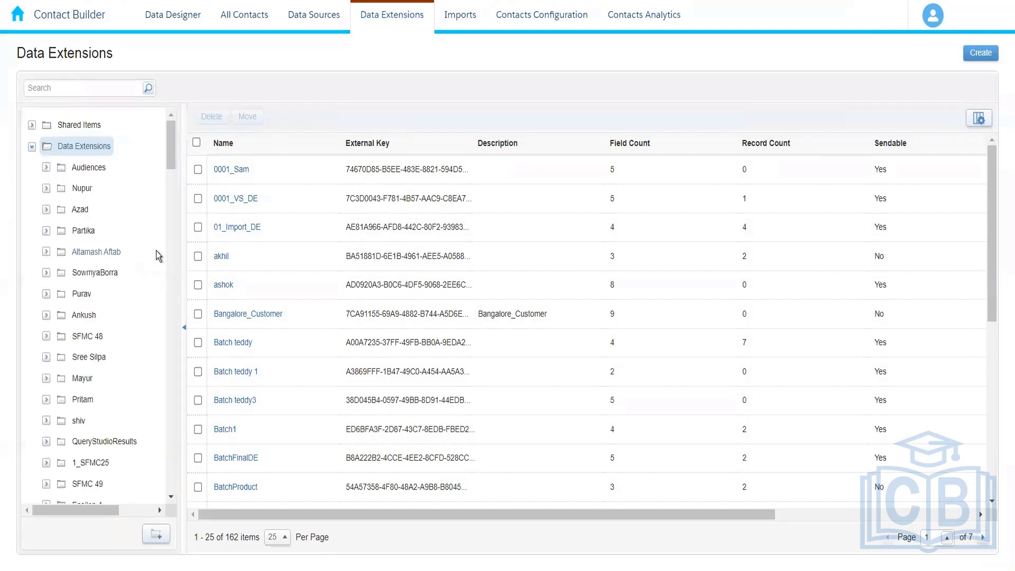
key(ctrl+f)
text(004)
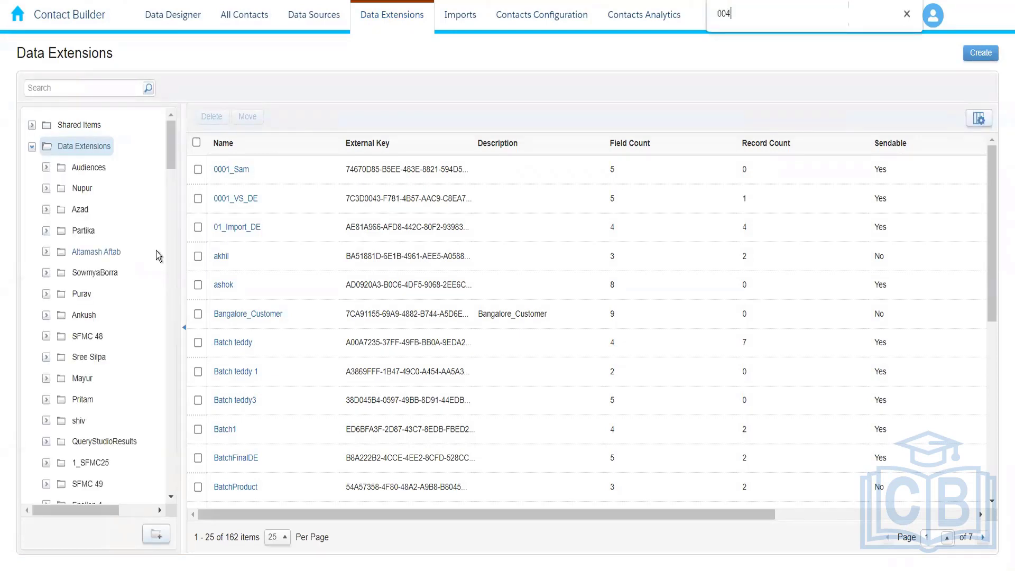
key(Return)
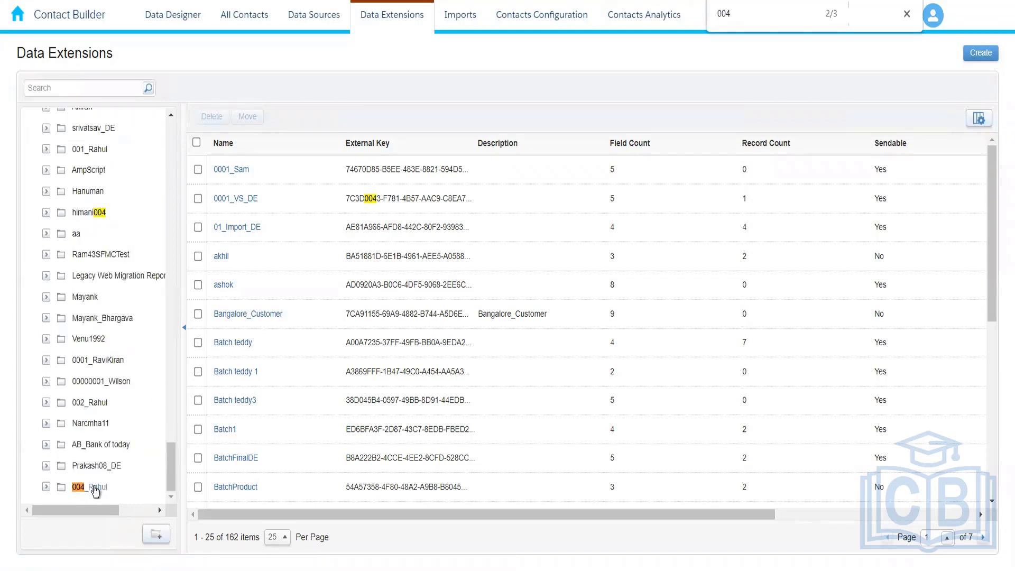
click(123, 478)
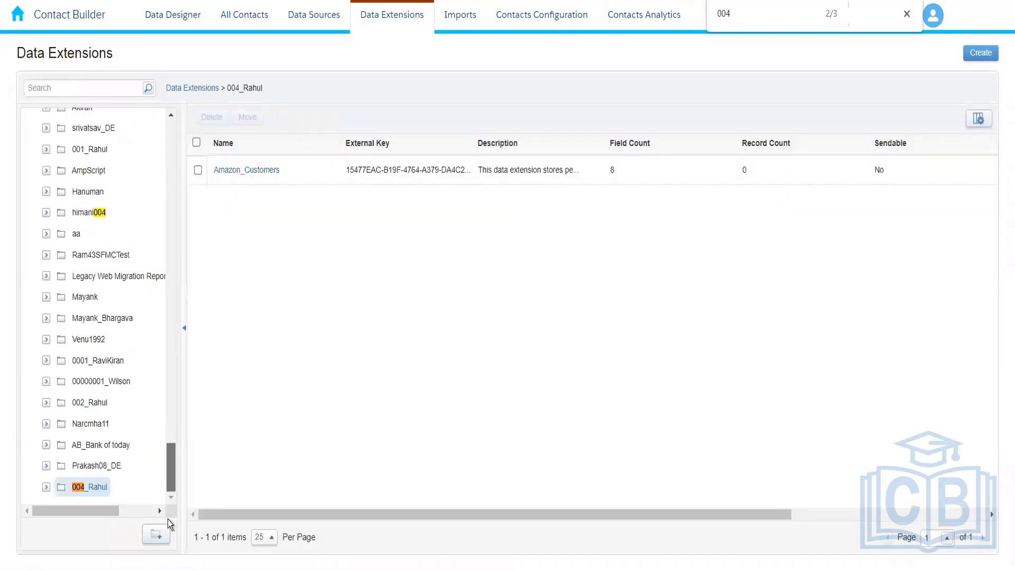
click(247, 172)
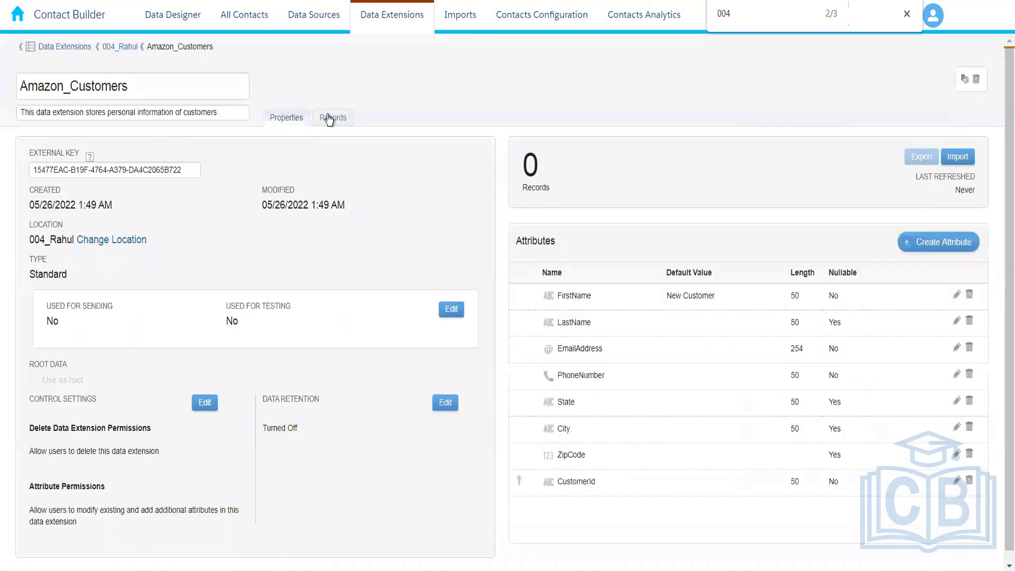
click(330, 117)
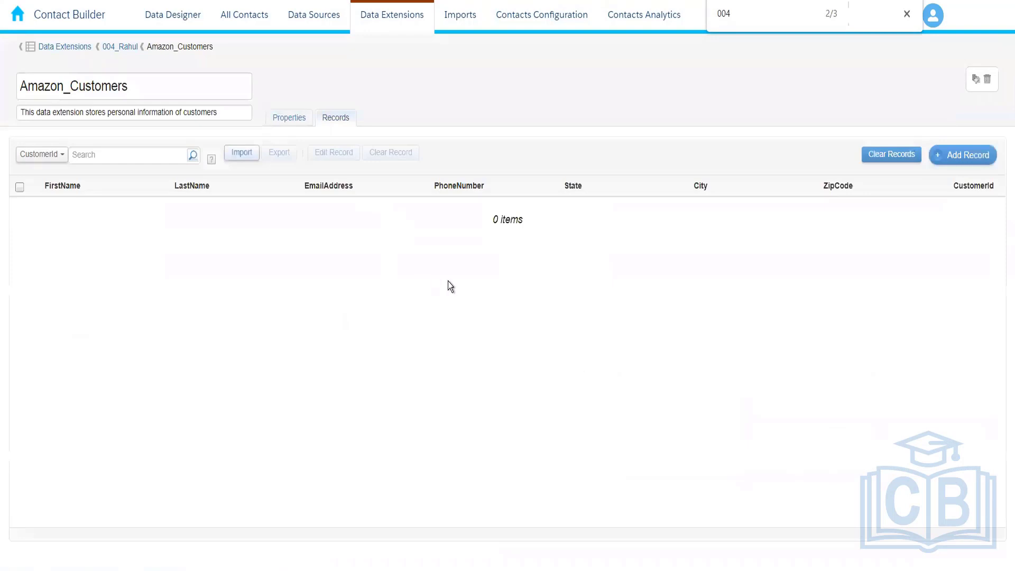
Step: Add a first customer record, replacing the default first name and filling all fields, with state Telangana and city Hyderabad, and save it
click(967, 157)
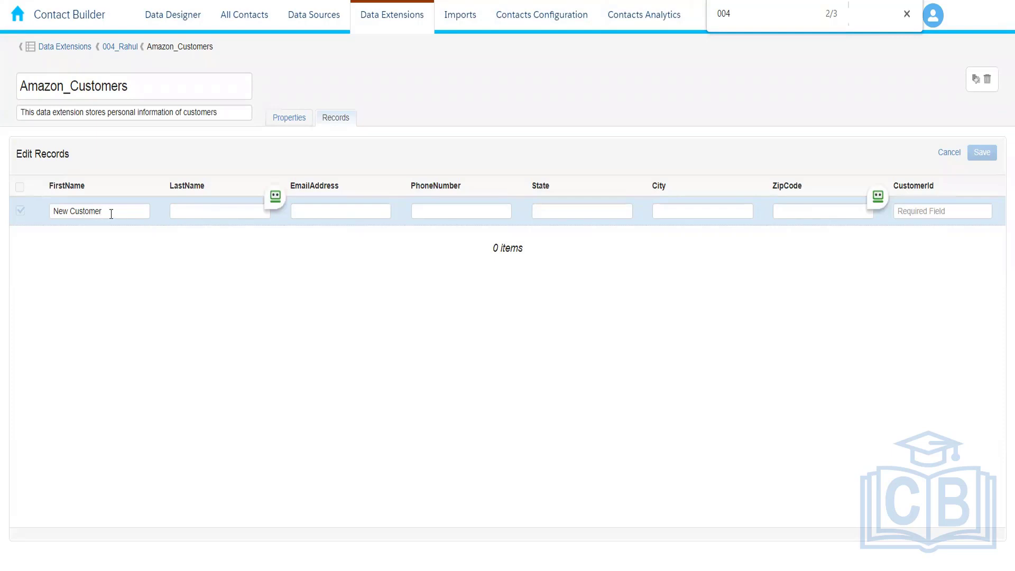
drag(111, 212, 37, 210)
key(BackSpace)
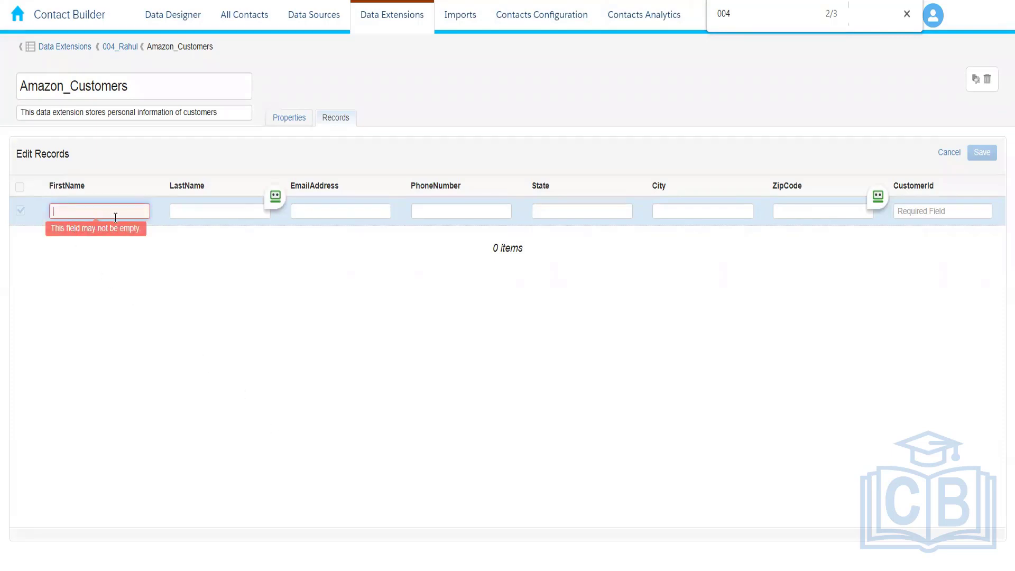
click(201, 211)
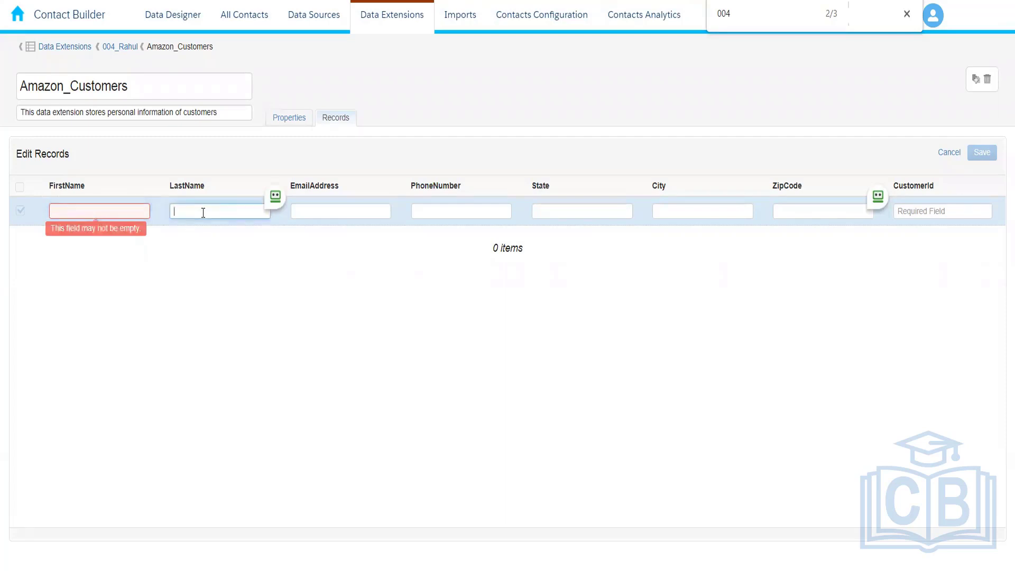
click(82, 207)
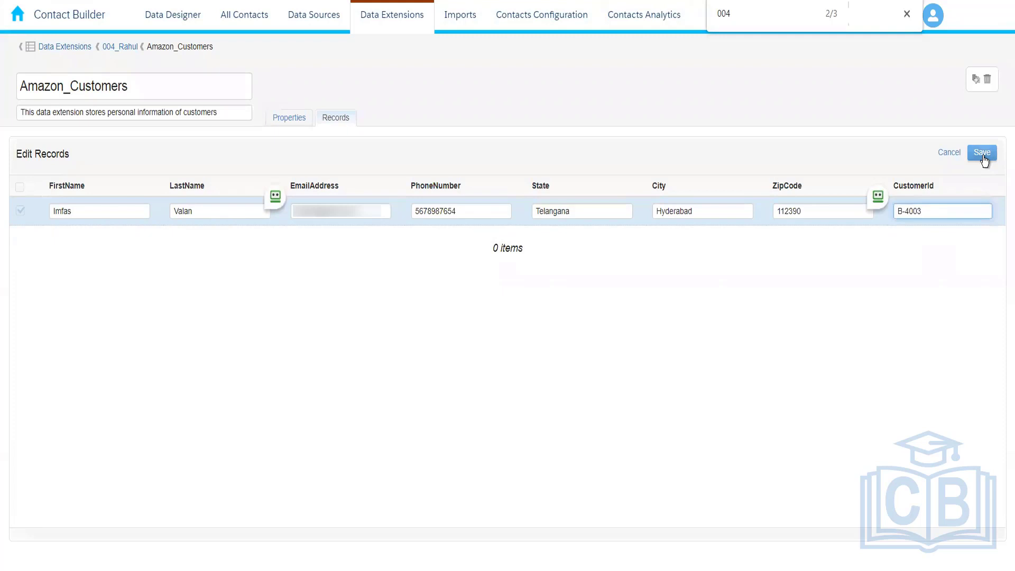
click(982, 155)
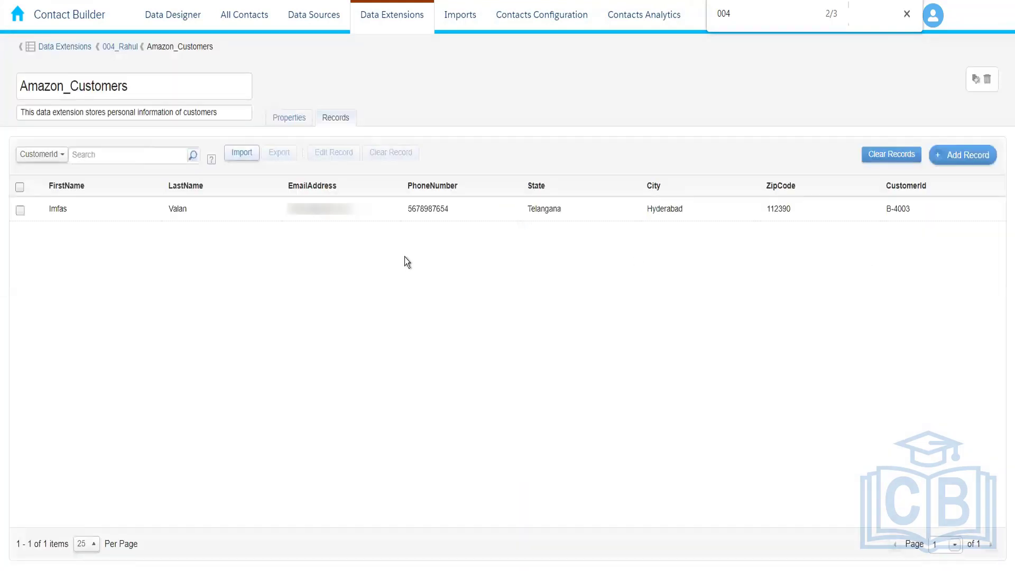
Step: Start a second record and fill in the customer's e-mail address, first name and last name
click(971, 156)
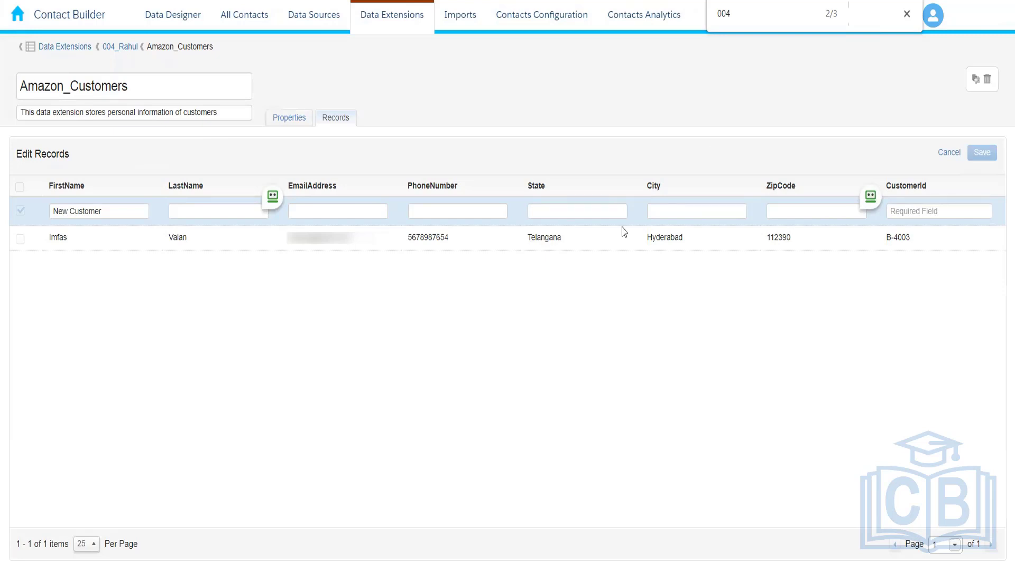
click(322, 210)
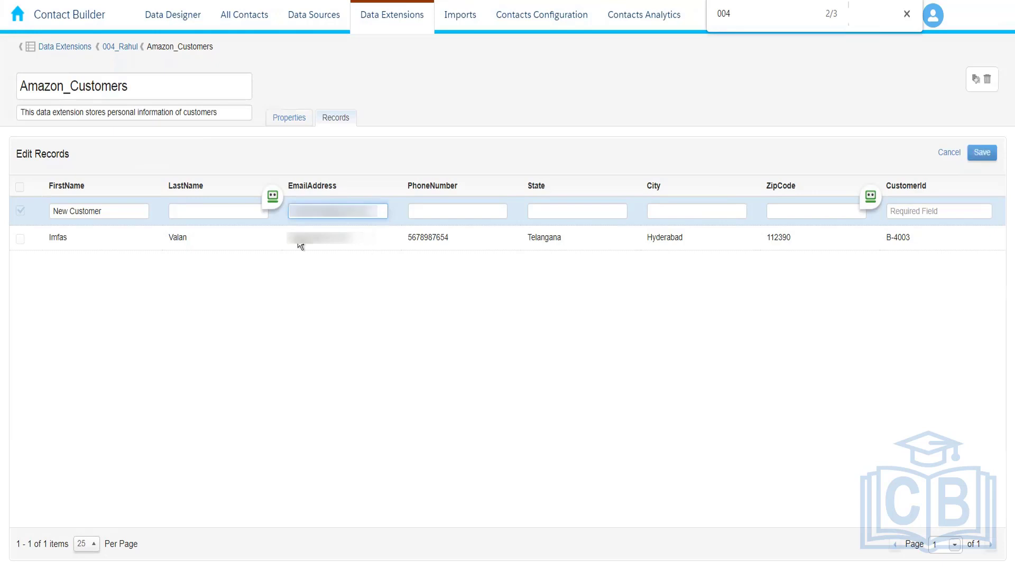
drag(127, 211, 37, 206)
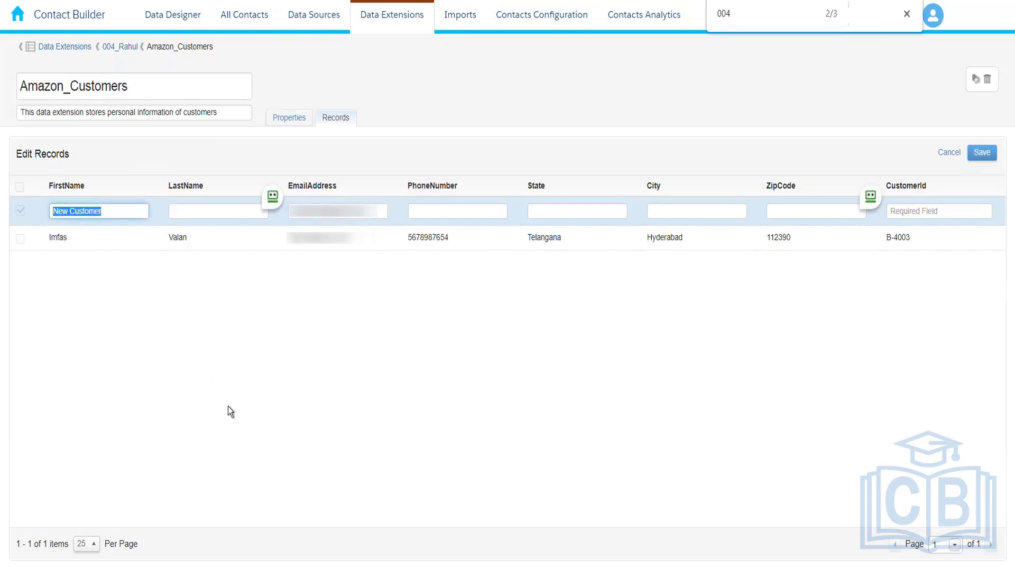
key(Tab)
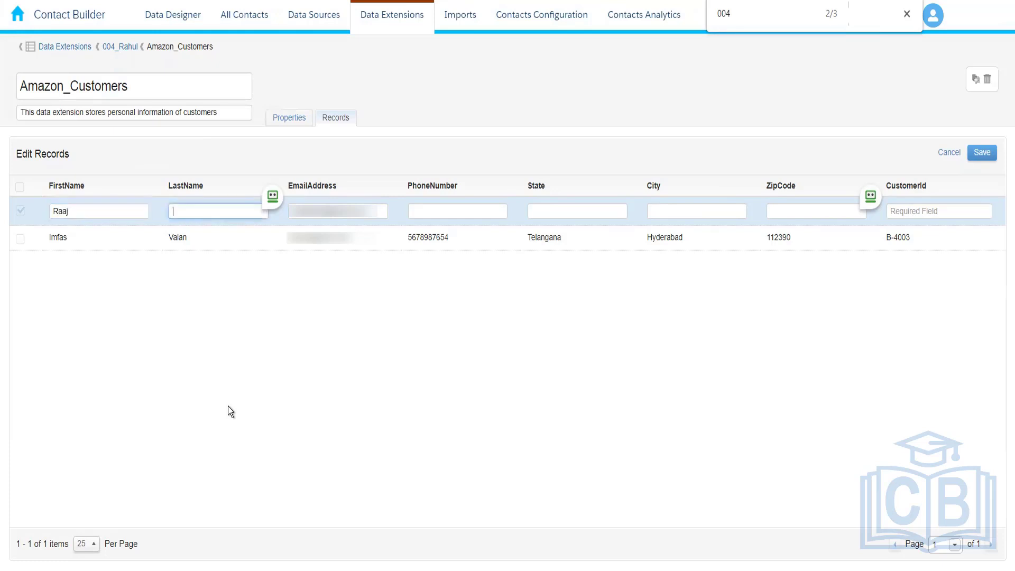
key(Tab)
key(Tab)
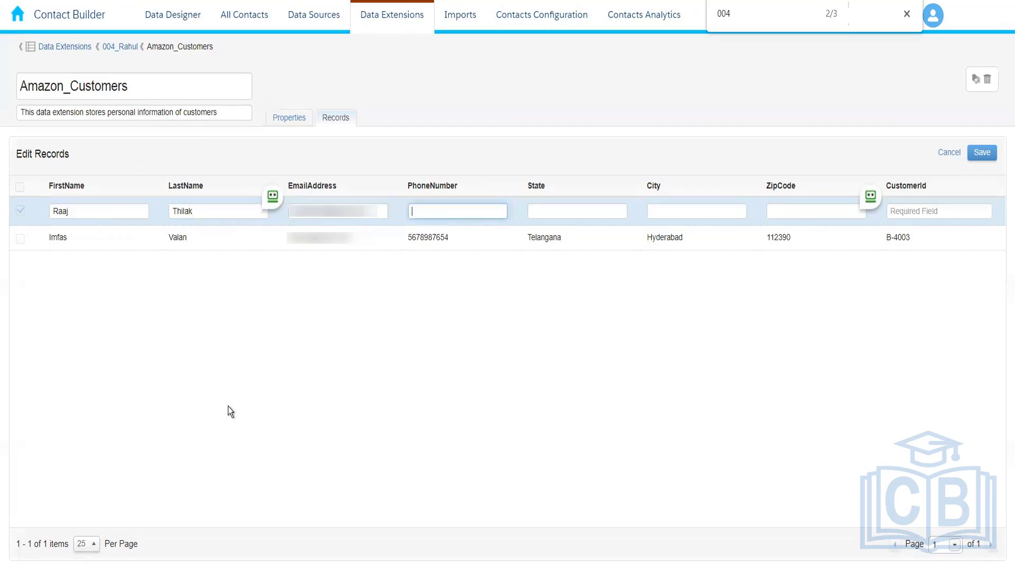
Step: Copy the first record's phone number into the second record and set its state to Delhi and city to New Delhi
double_click(421, 239)
key(ctrl+c)
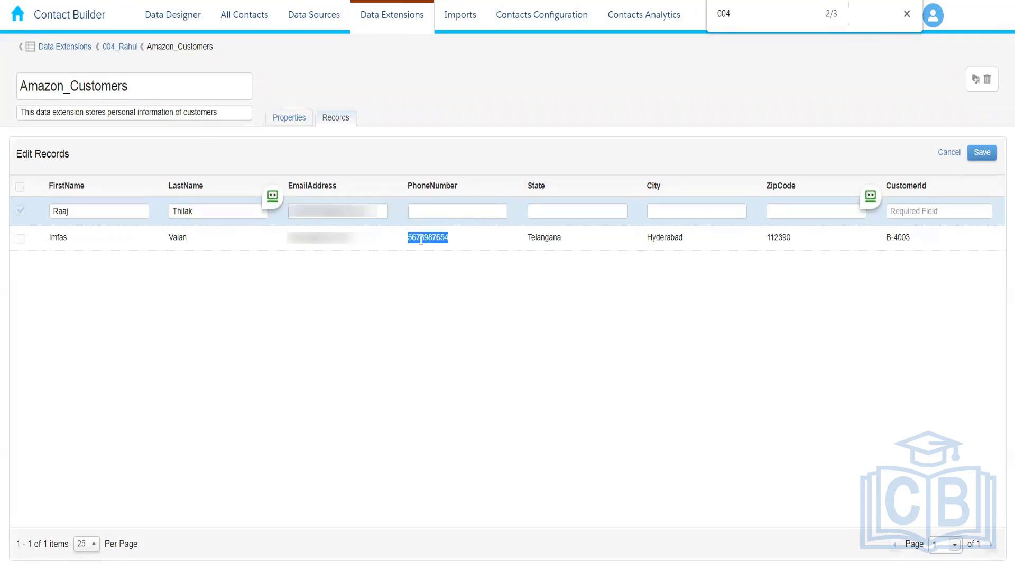
click(444, 211)
key(ctrl+v)
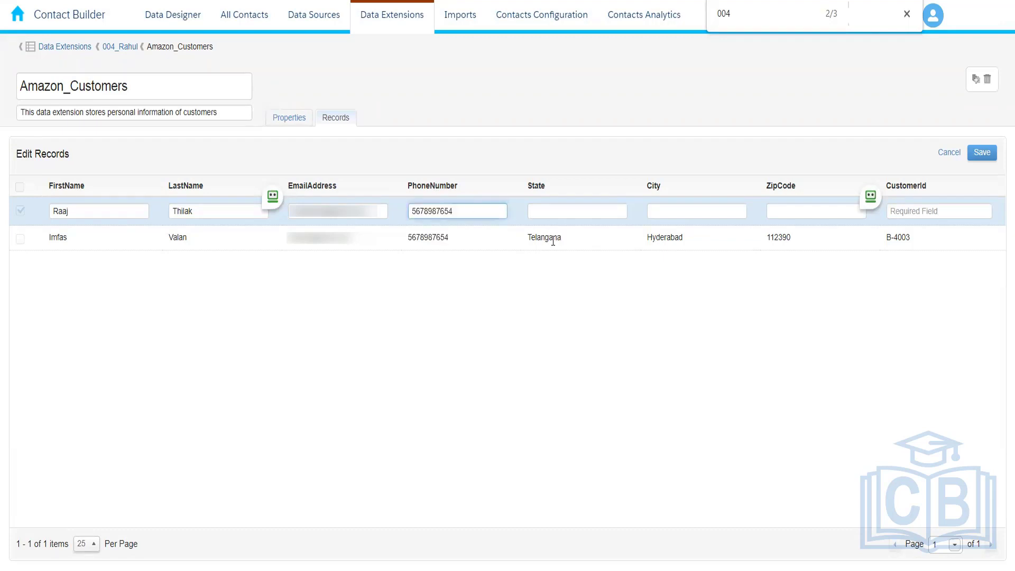
click(550, 210)
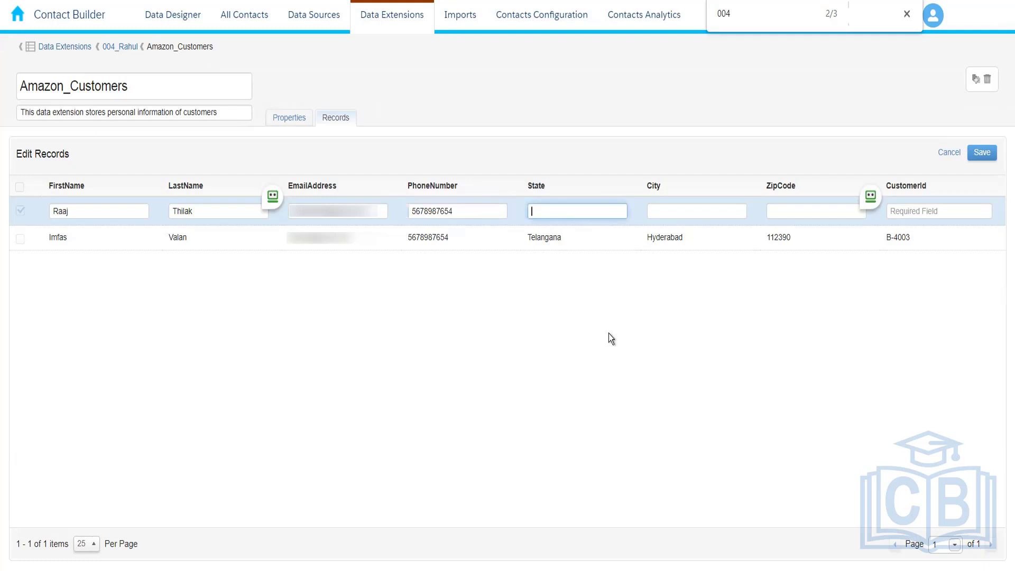
text(Delhi)
key(Tab)
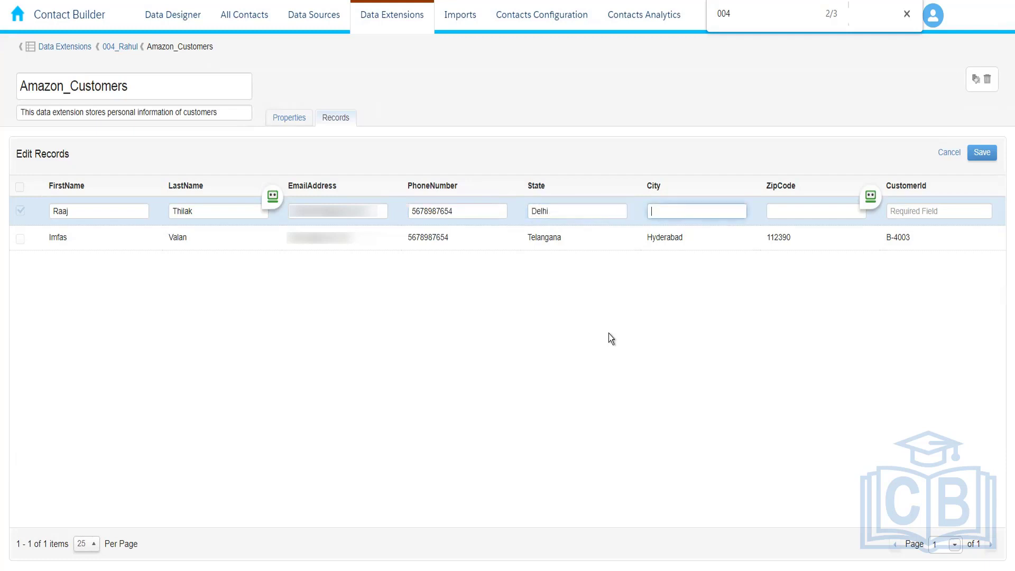
text(New Delhi)
Step: Fill in the second record's zip code and customer ID and save the record
click(787, 211)
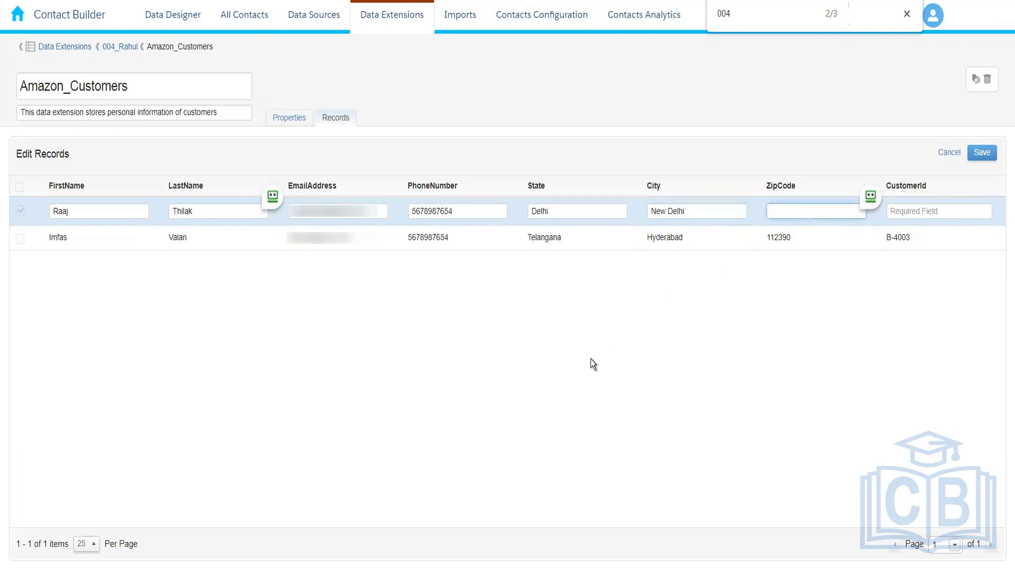
text(876543)
click(912, 212)
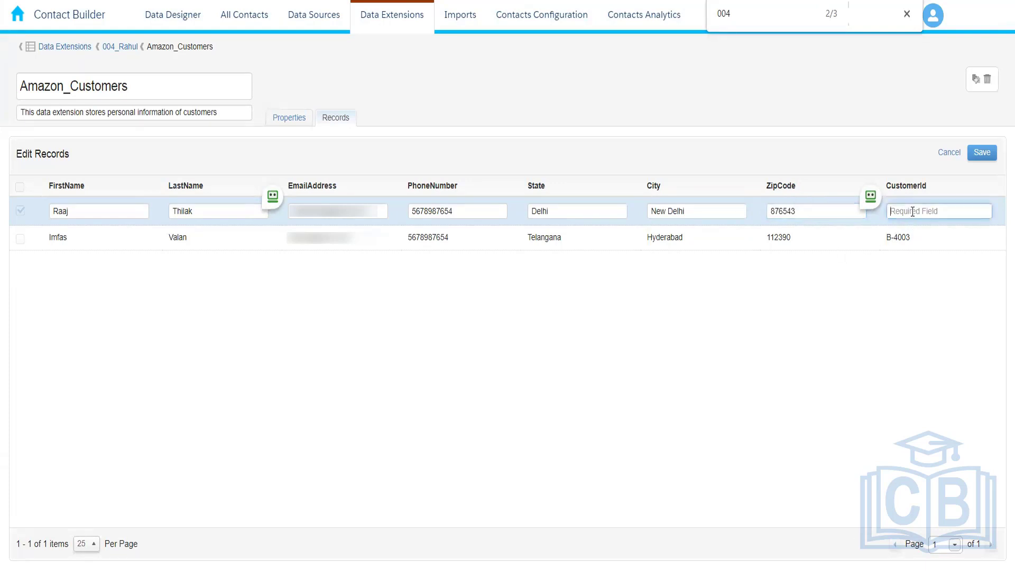
text(B-4004)
click(982, 154)
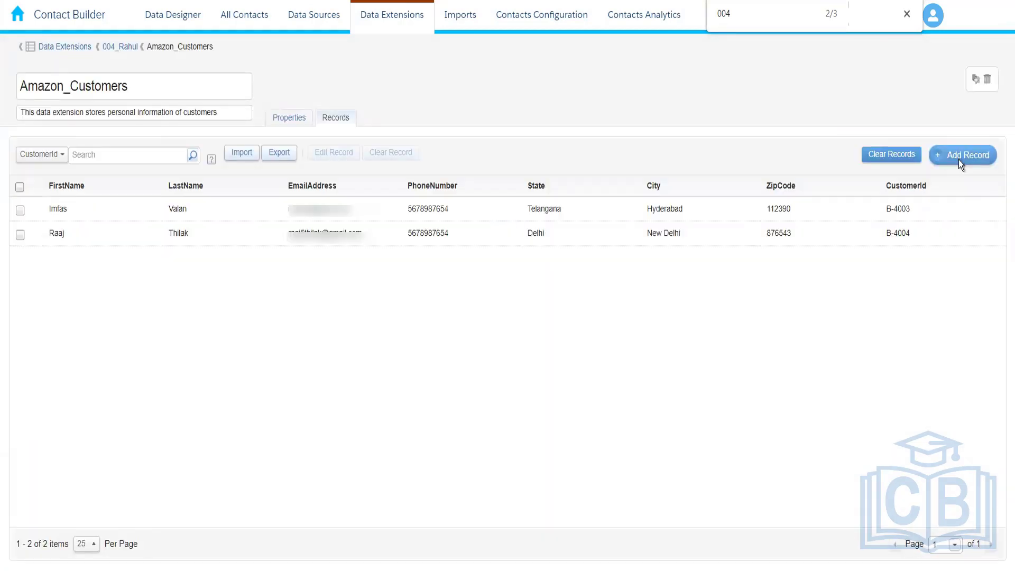
Step: Start a third record and fill in the customer's e-mail address, first name, last name and phone number
click(959, 160)
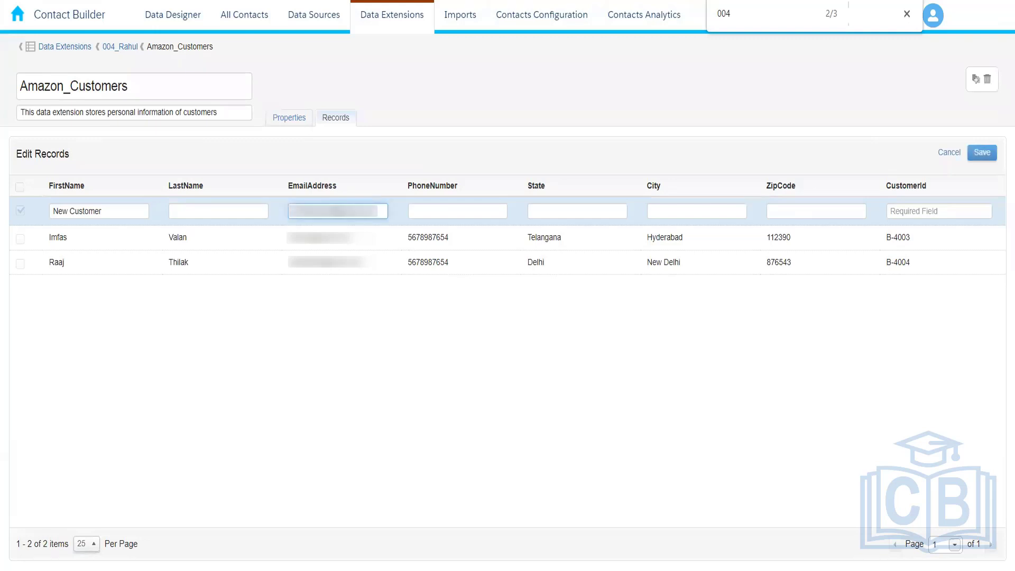
drag(147, 210, 51, 211)
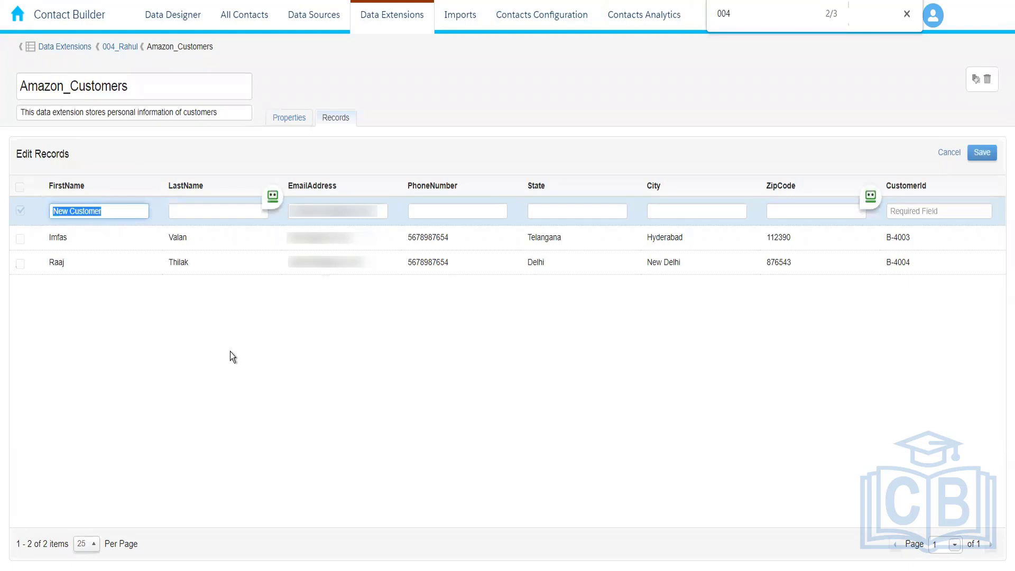
key(Tab)
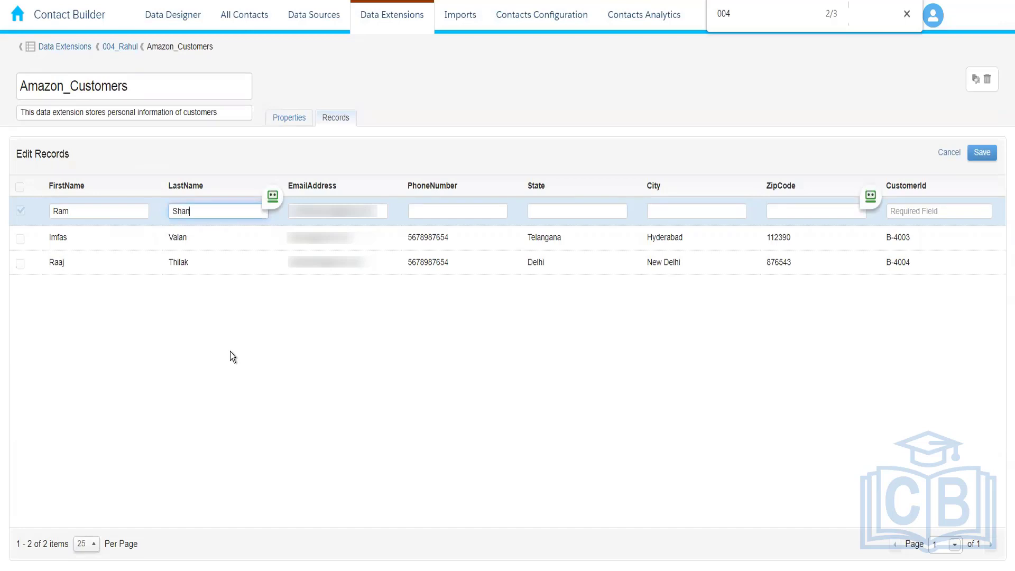
click(458, 209)
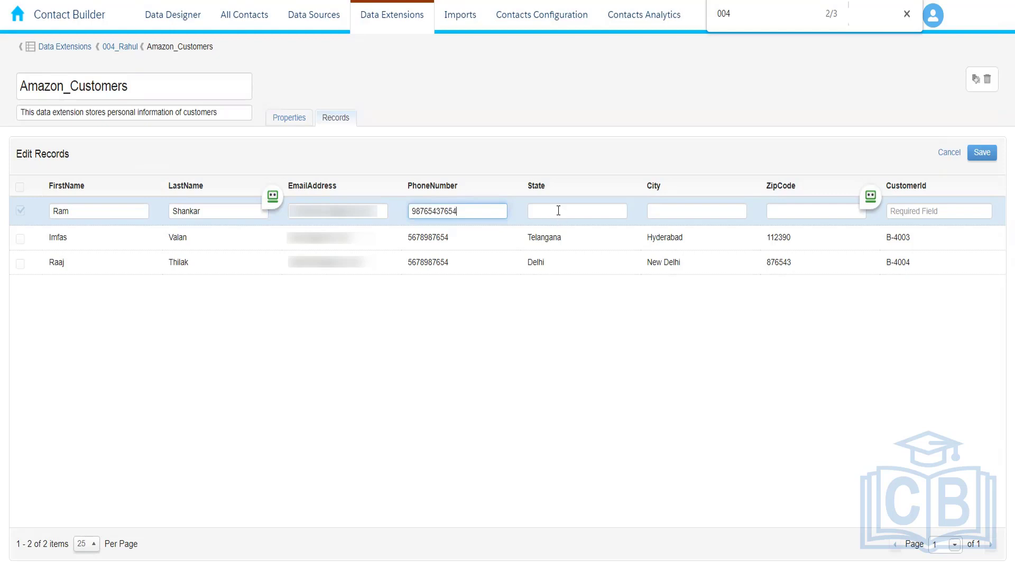
Step: Set the third record's state to Maharashtra and city to Pune, fill in its zip code and customer ID, and save it
click(558, 210)
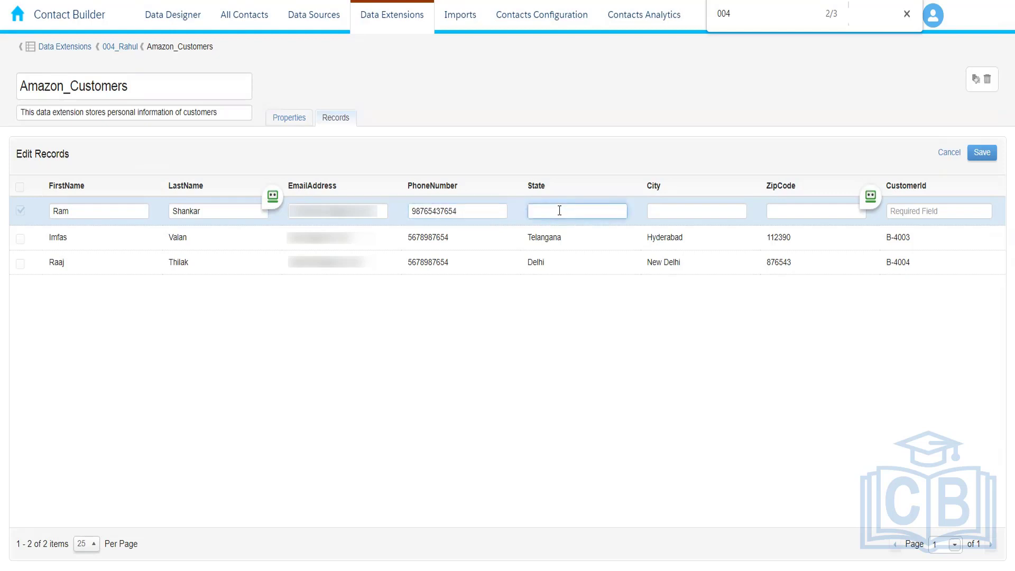
text(Maharashtra)
click(672, 213)
text(Pune)
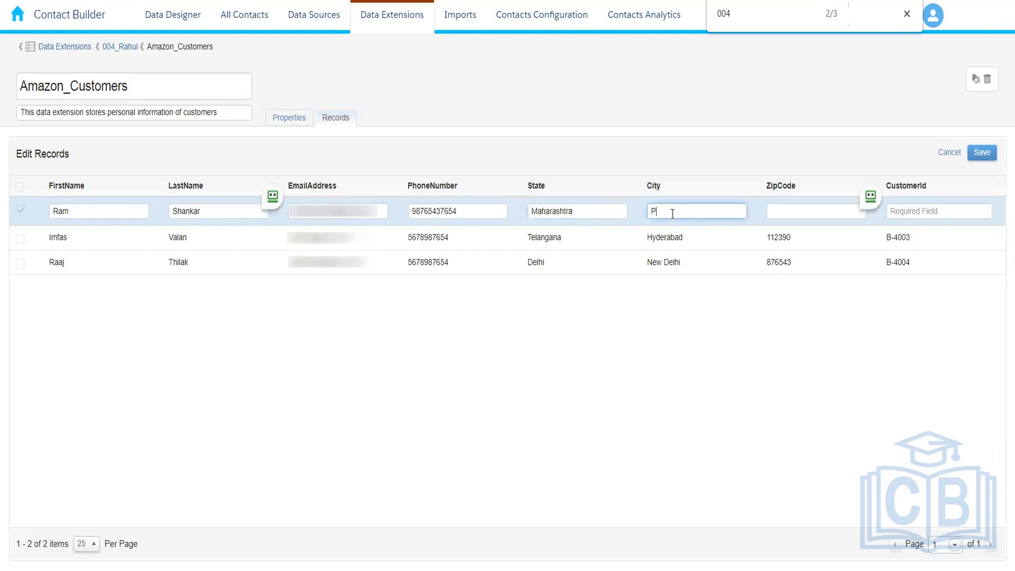
click(793, 214)
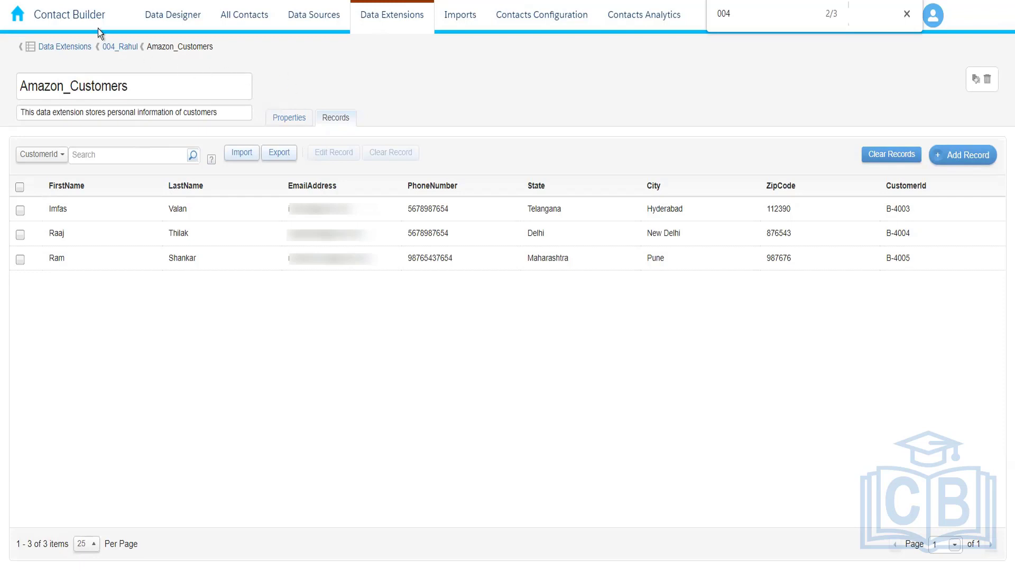
Step: Duplicate the Contact Builder browser tab and switch the copy to Email Studio through the Marketing Cloud dashboard
right_click(72, 0)
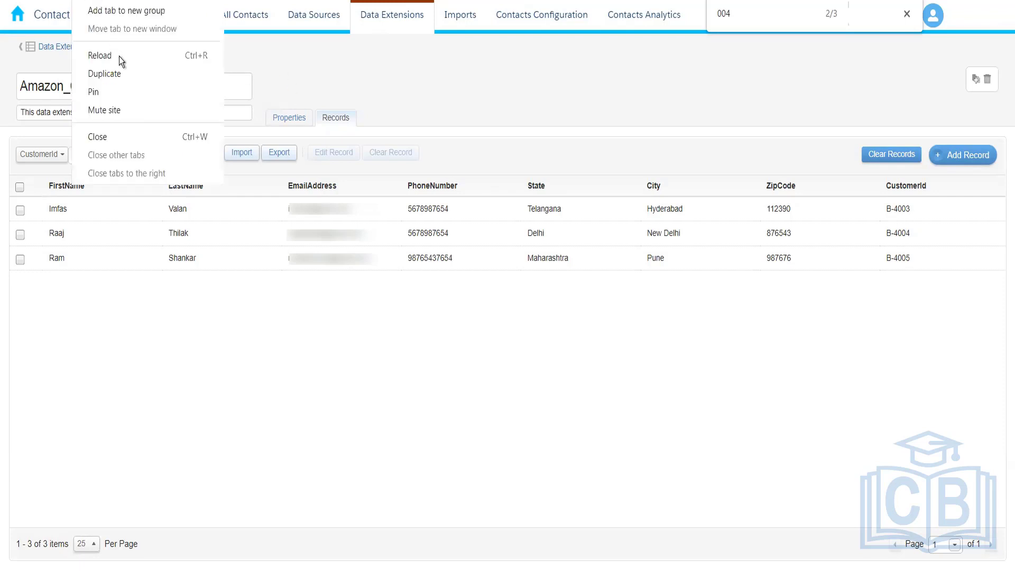
click(125, 70)
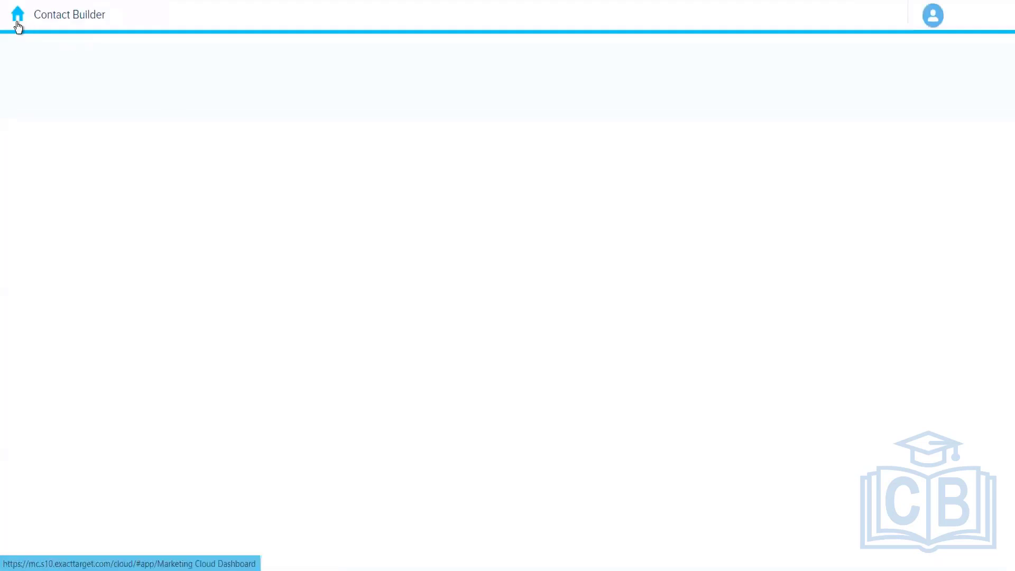
click(17, 16)
mouse_move(260, 118)
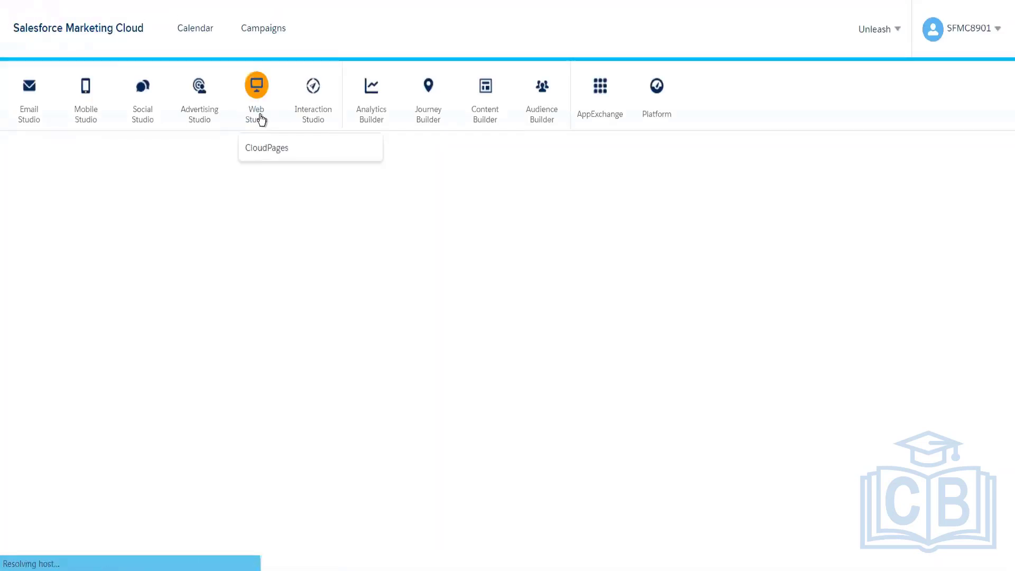
mouse_move(38, 110)
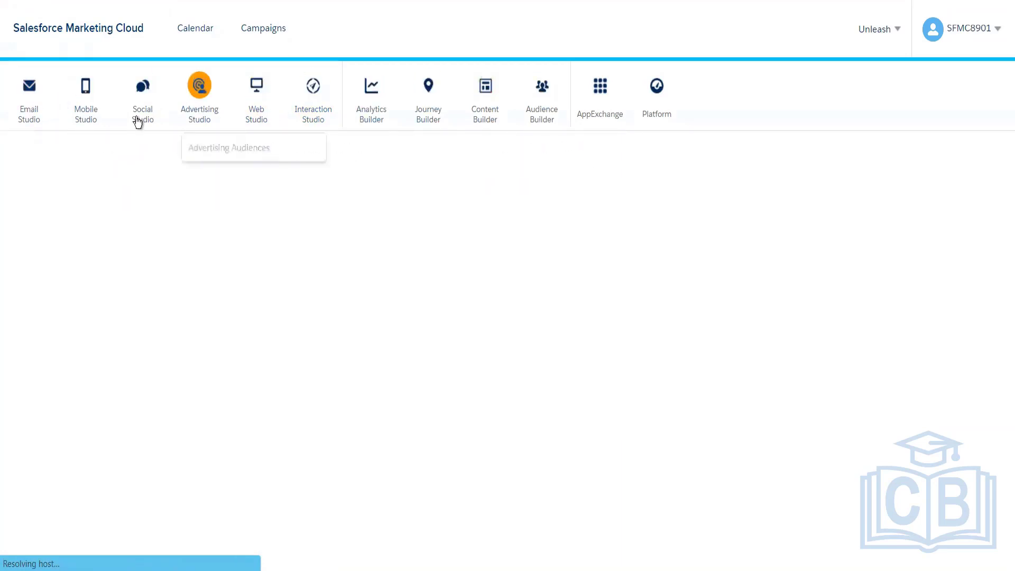
click(37, 150)
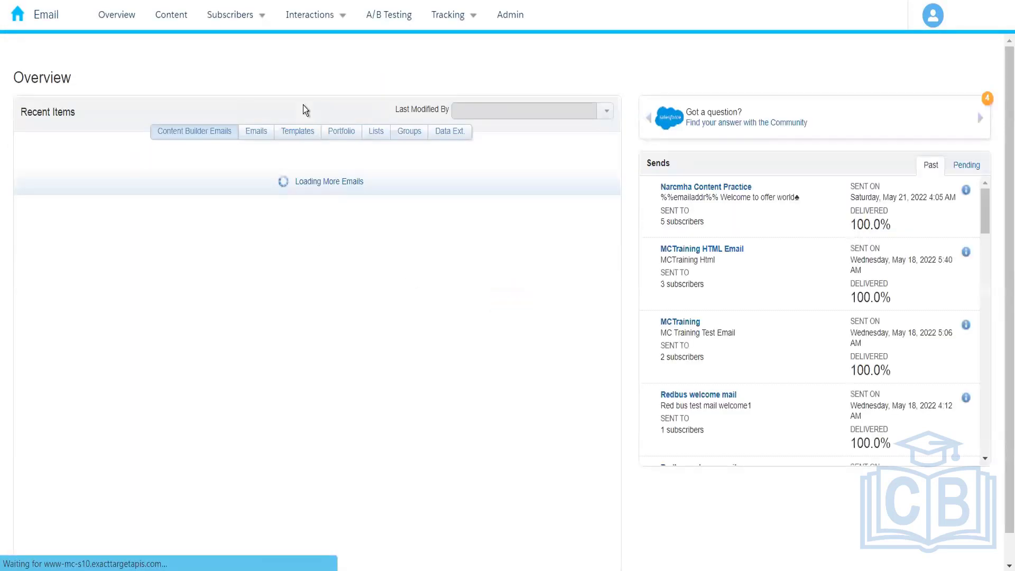
Step: Go to the subscribers' data extensions and open the 004 folder that holds Amazon_Customers
mouse_move(247, 18)
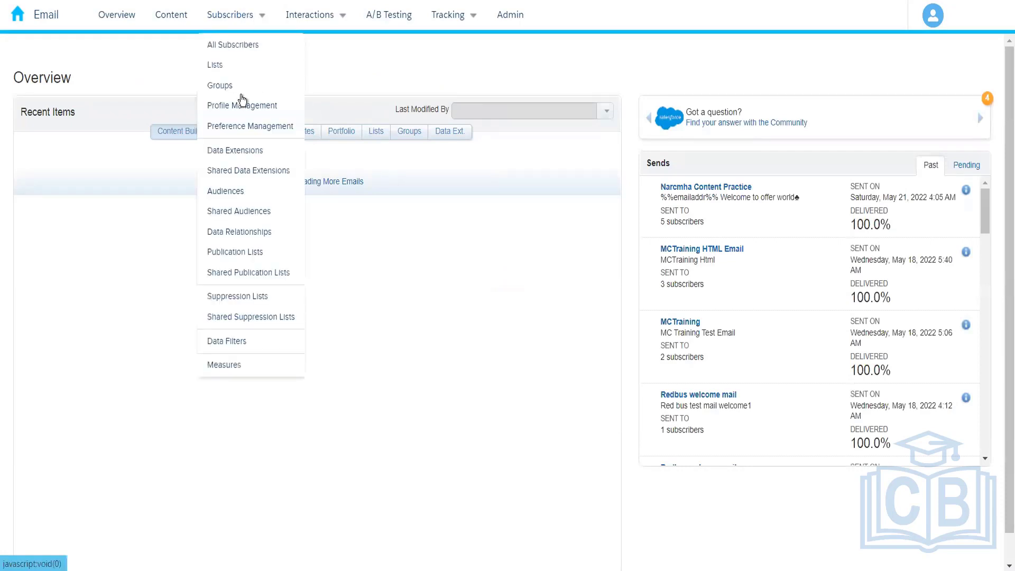
click(245, 153)
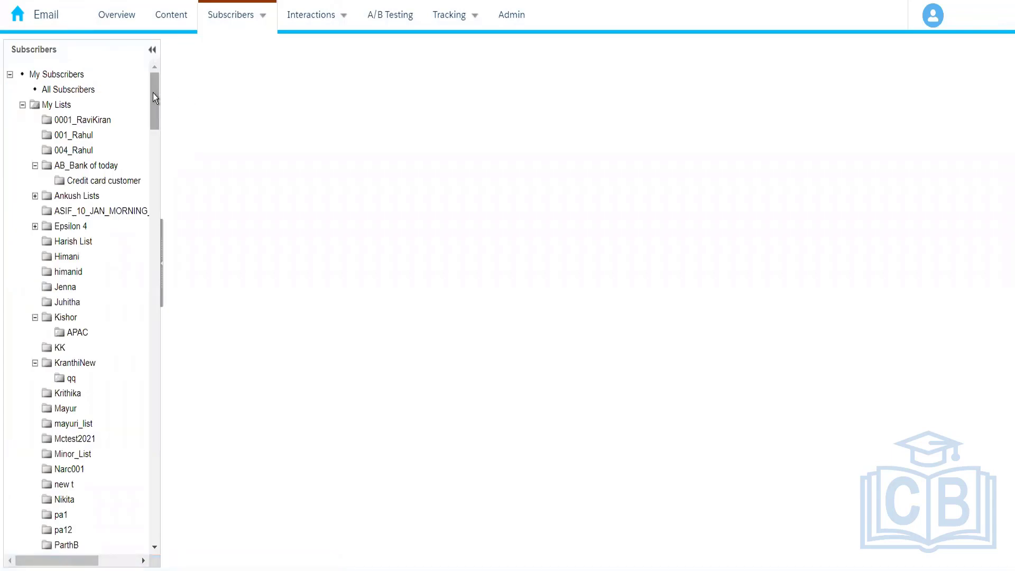
scroll(149, 166, down, 14)
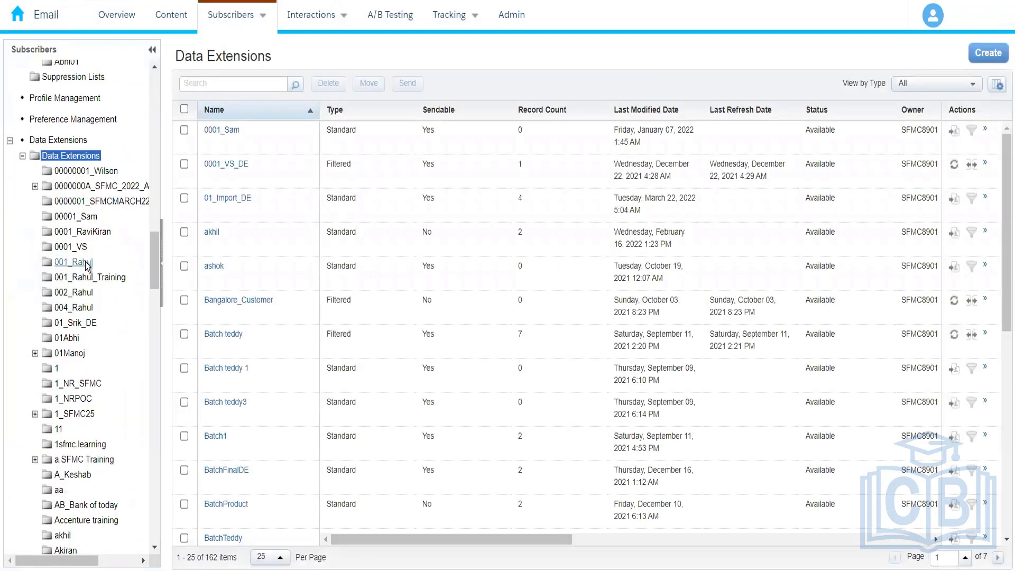
click(74, 308)
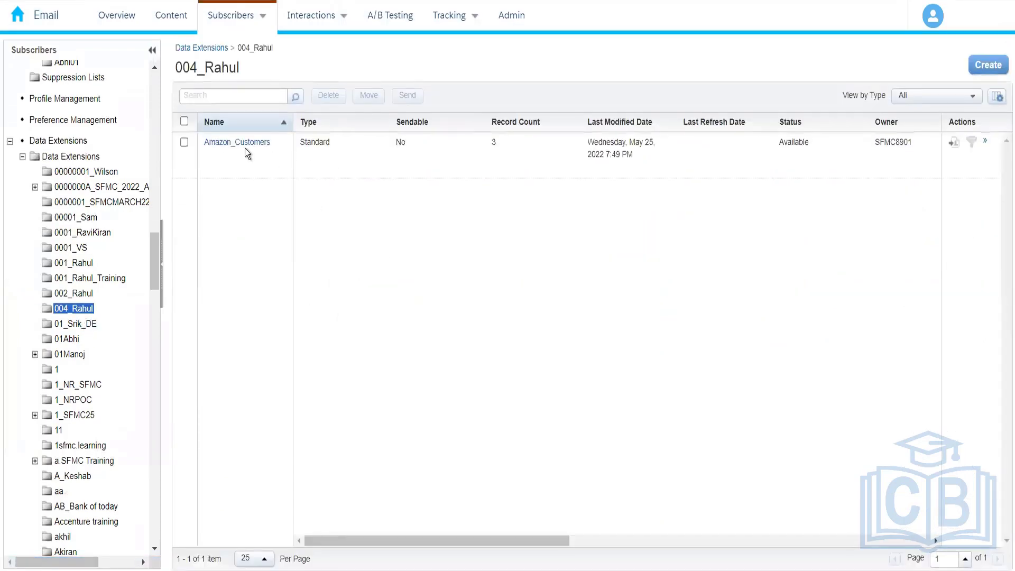
Step: Open the Amazon_Customers data extension and check its records and properties
click(242, 143)
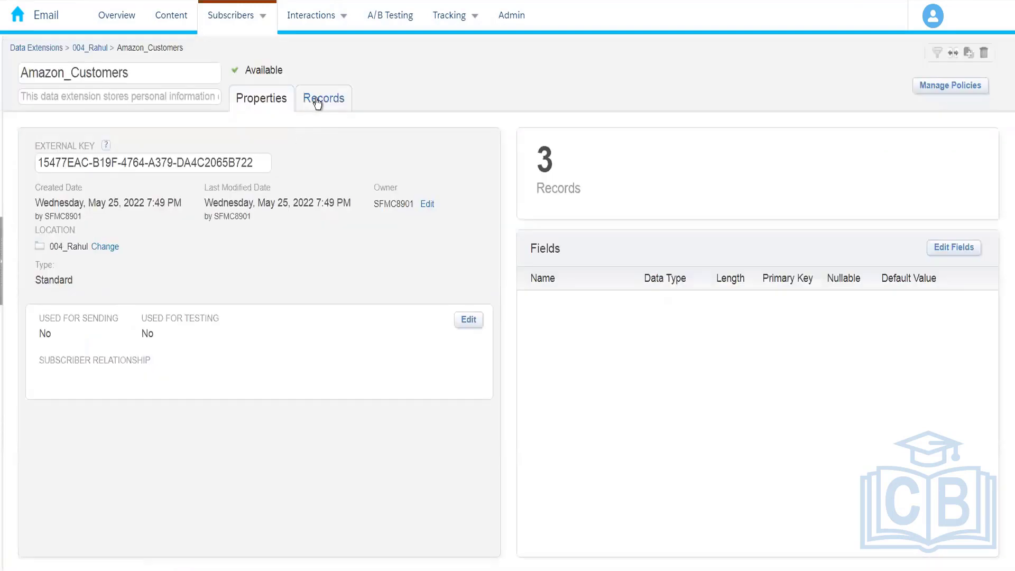
click(316, 98)
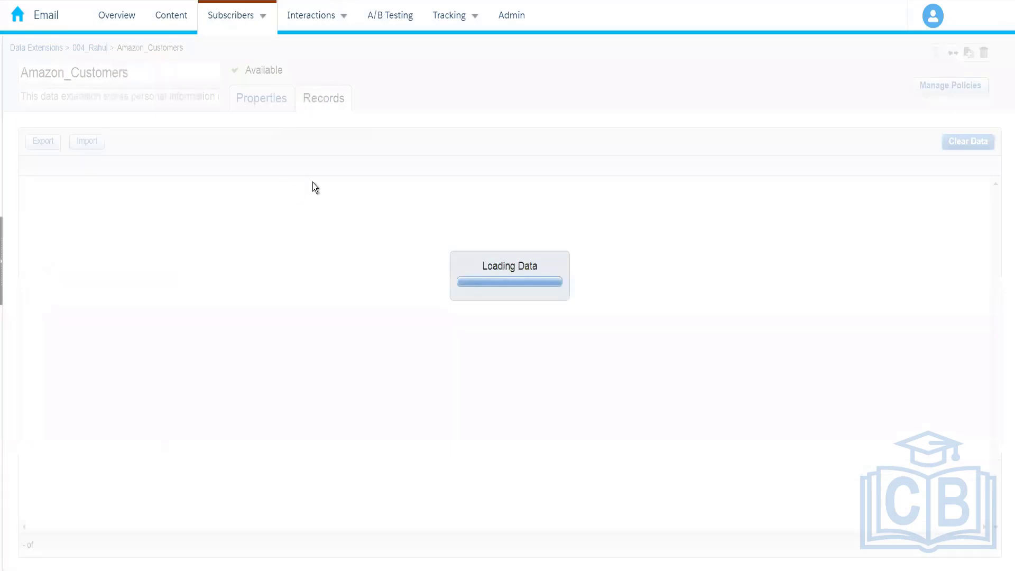
click(276, 107)
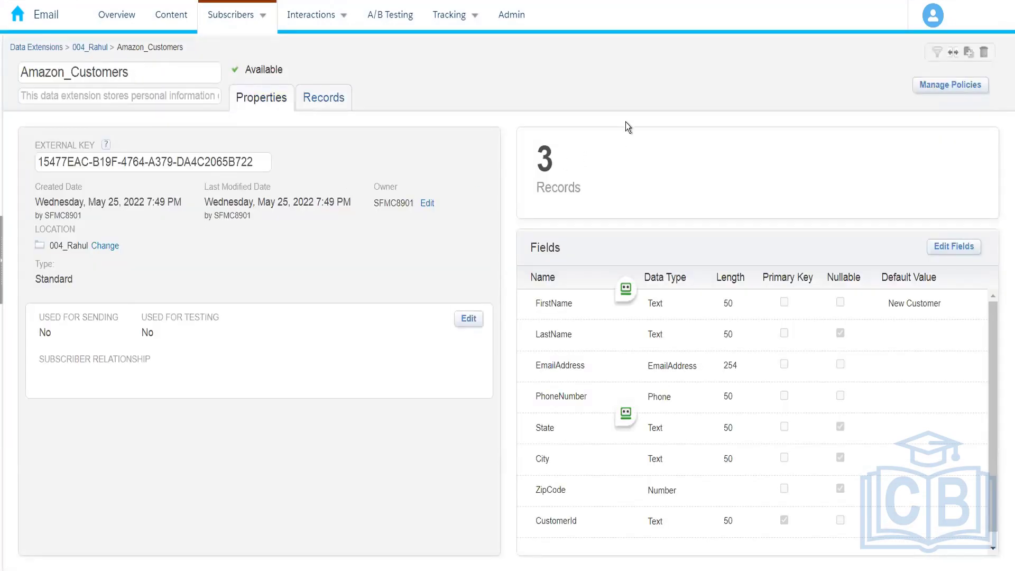
Step: Start a new standard data extension in the 004 folder, created from the existing Amazon_Customers data extension
click(99, 47)
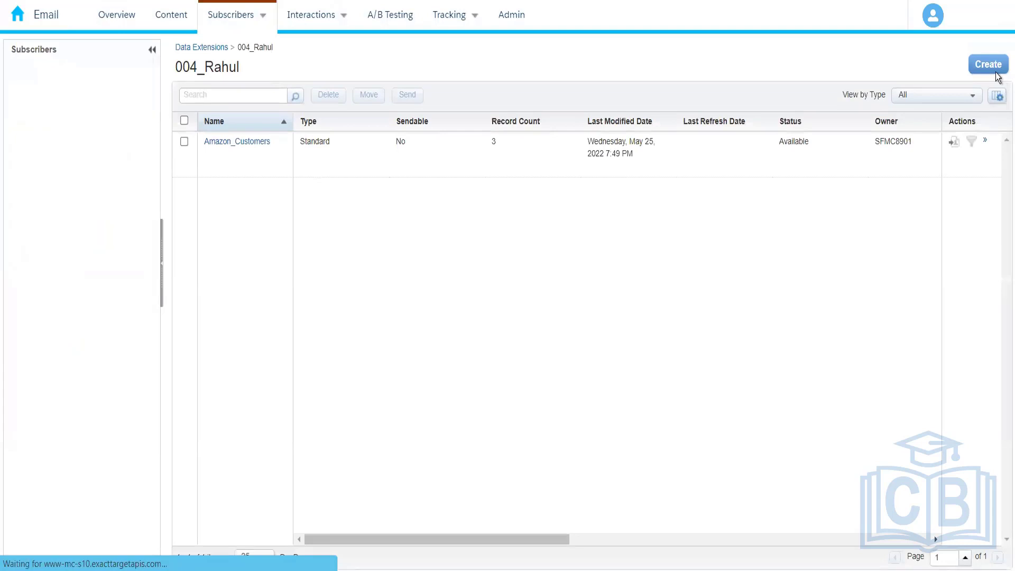
click(996, 72)
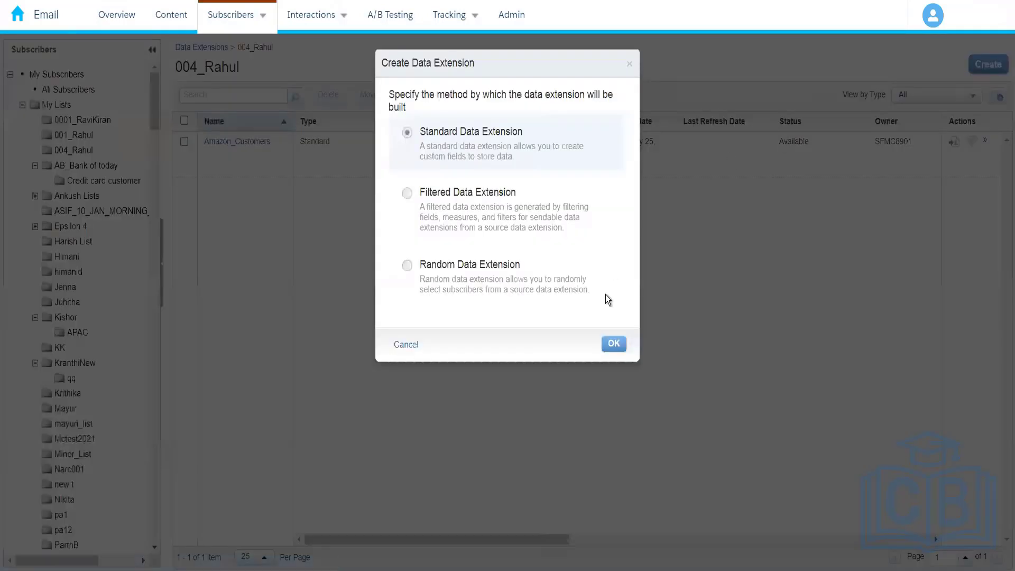
click(611, 345)
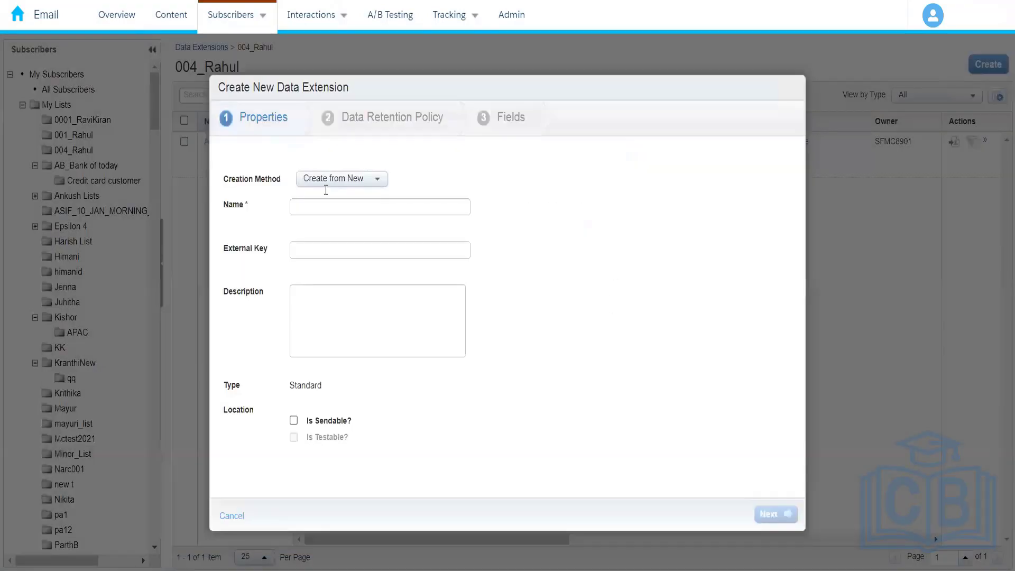
click(337, 180)
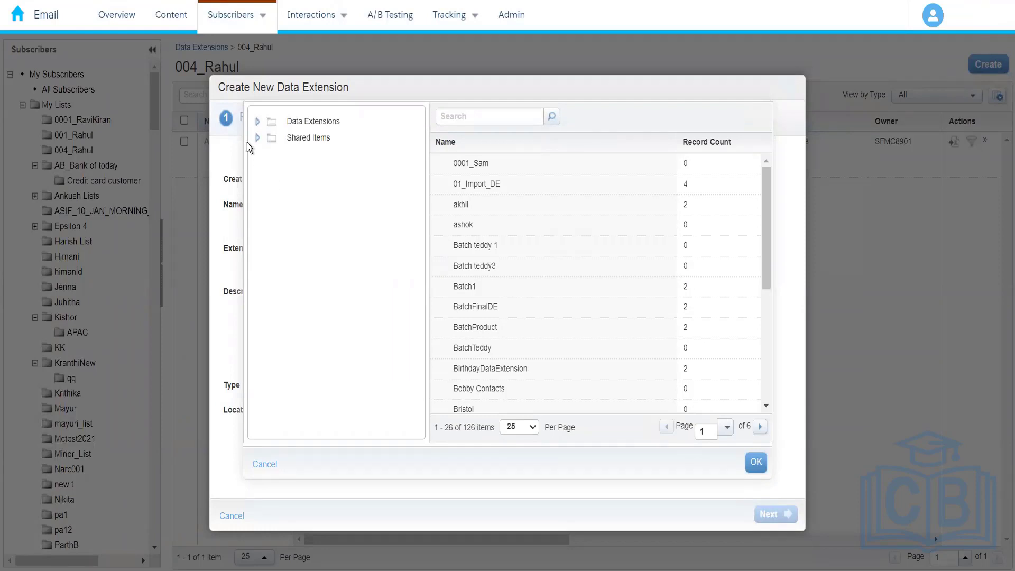
click(257, 122)
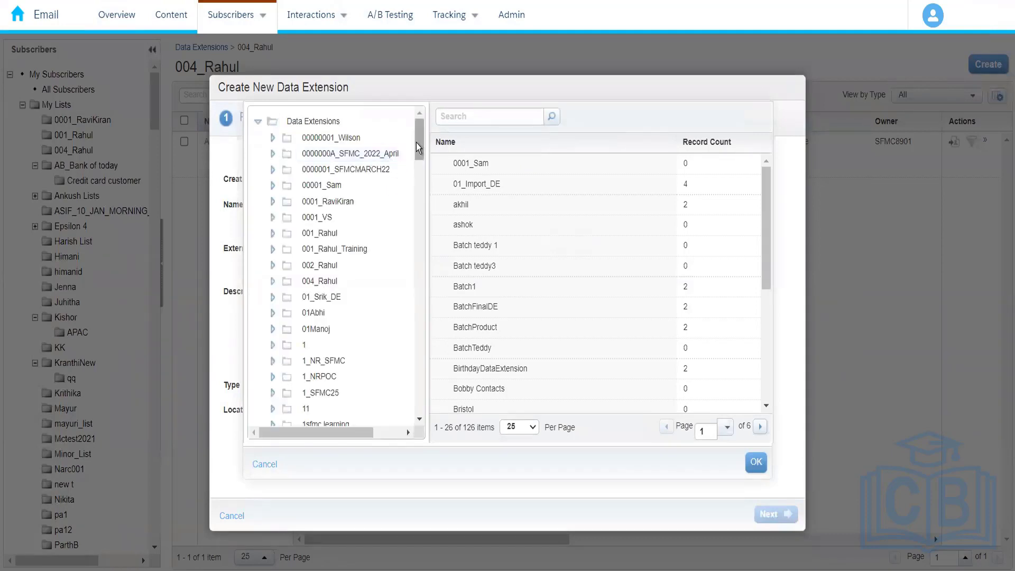
mouse_move(419, 144)
mouse_down()
mouse_move(418, 157)
mouse_move(420, 128)
mouse_up()
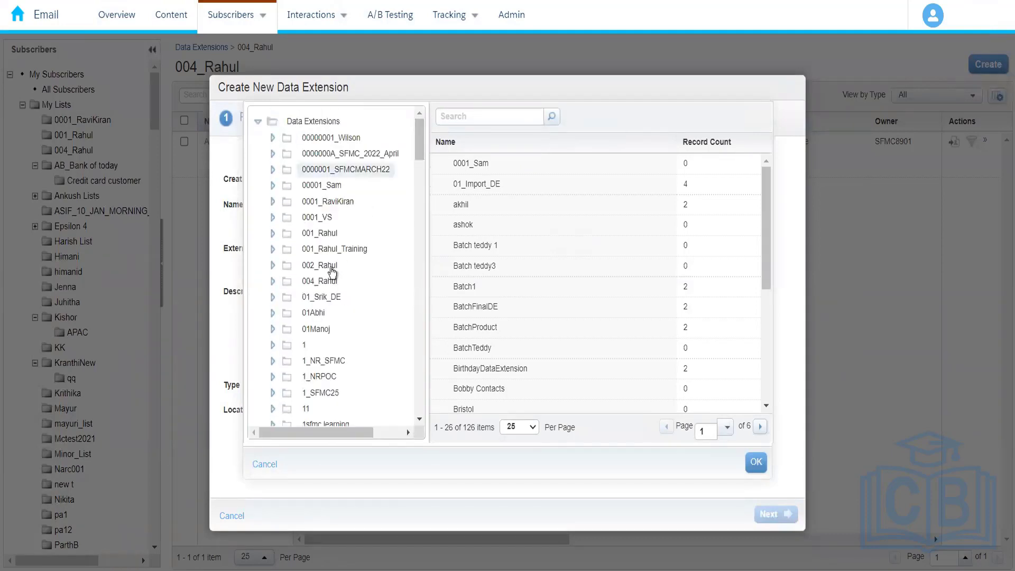
click(331, 280)
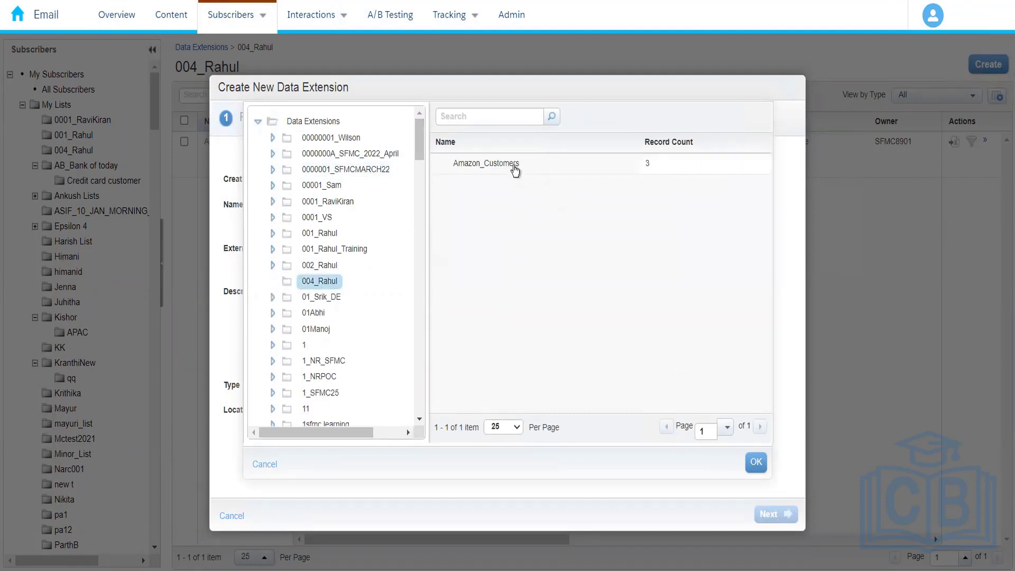
click(515, 168)
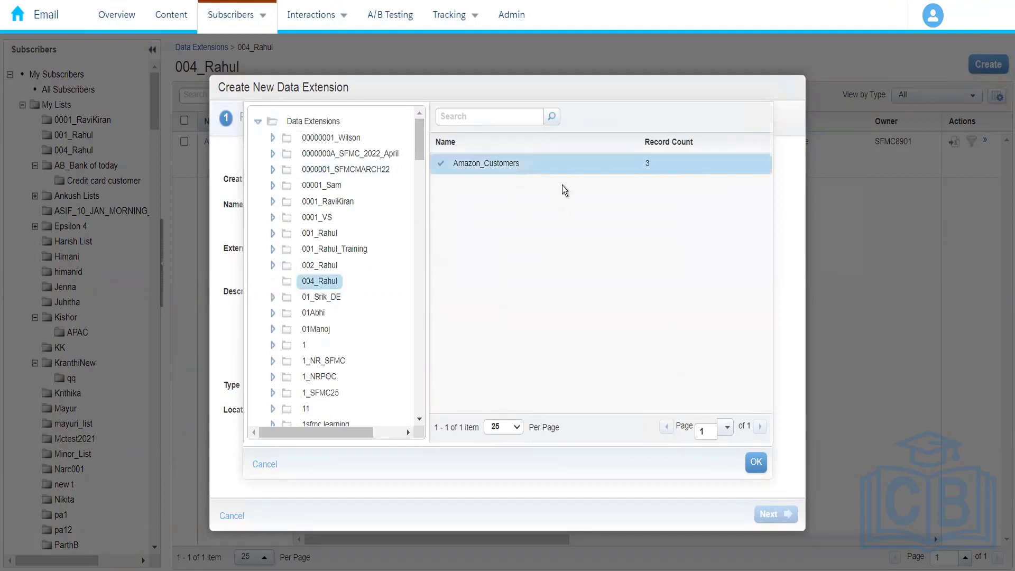
click(755, 462)
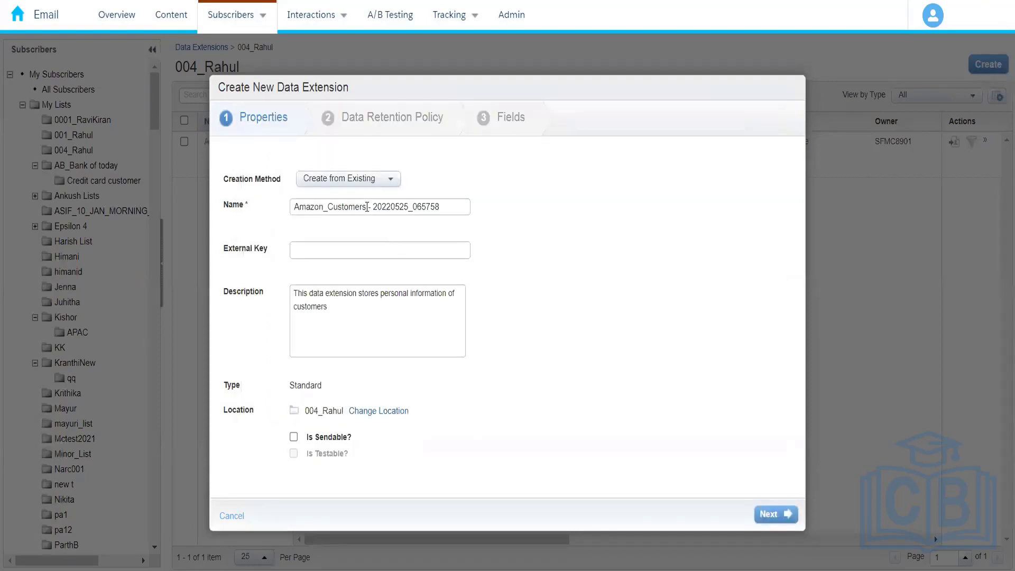
Step: Name the new data extension Amazon_Prime_Customers and proceed past the data retention policy to its field definitions
drag(367, 207, 546, 236)
key(BackSpace)
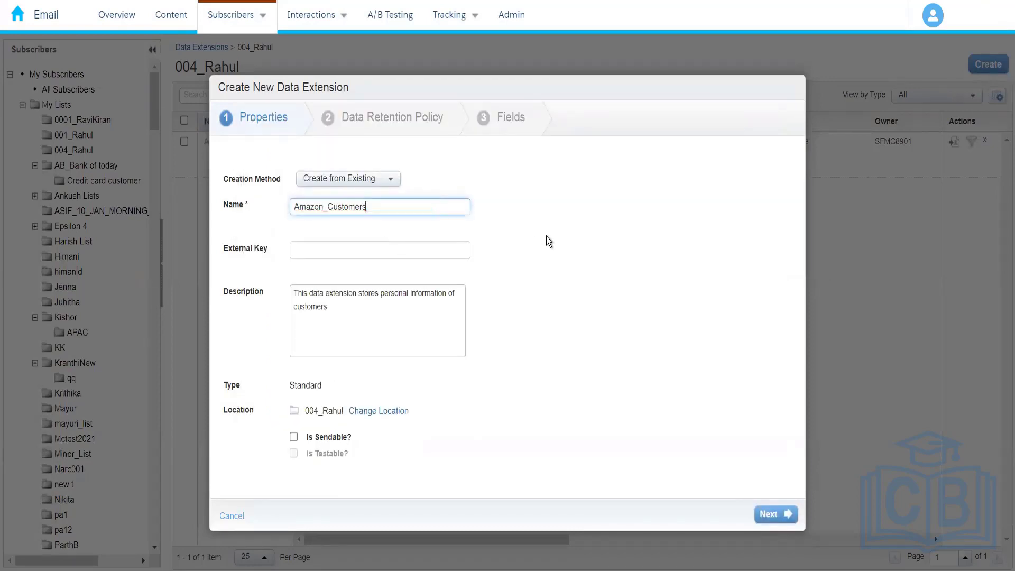
text(_)
click(329, 207)
text(Prime_)
click(419, 210)
key(BackSpace)
click(782, 517)
click(783, 520)
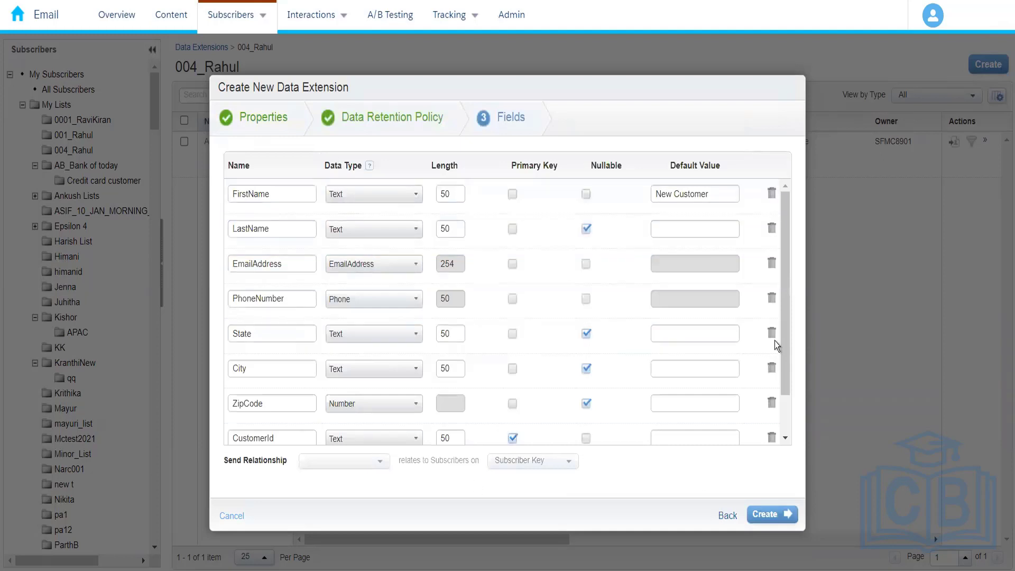
Step: Add a field named IsActive with the Boolean data type below CustomerId
drag(782, 385, 785, 249)
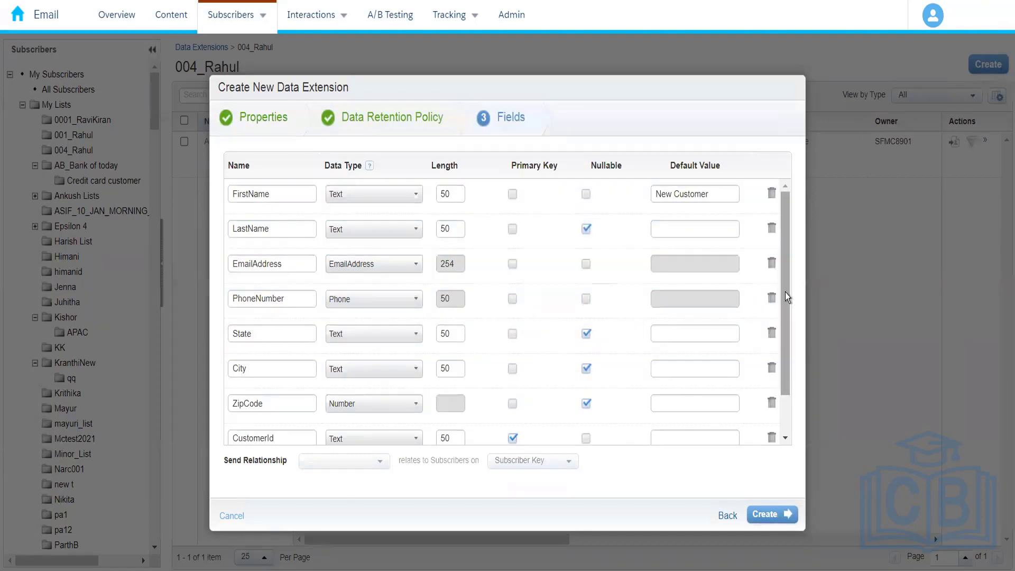
scroll(786, 373, down, 1)
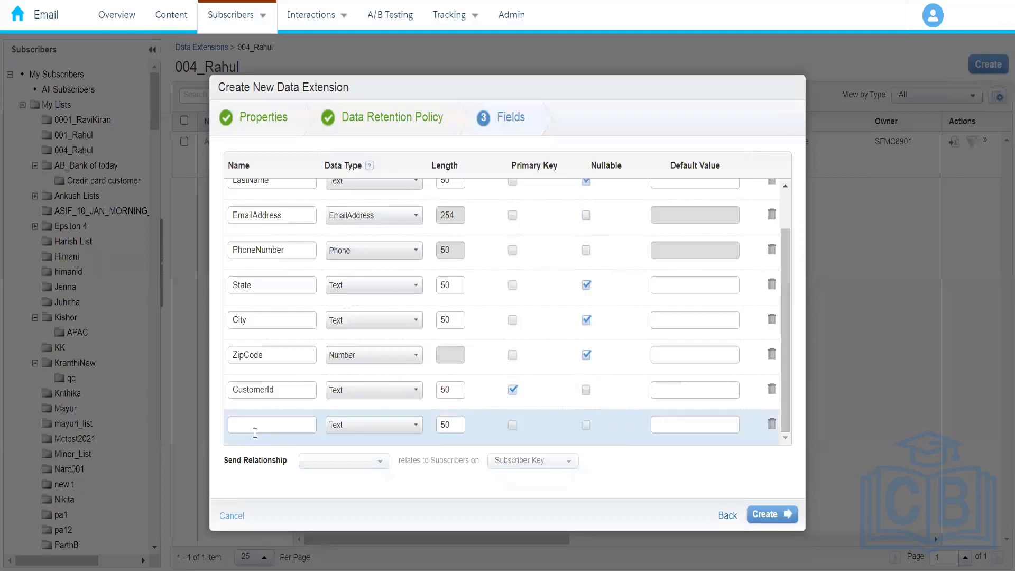
click(254, 433)
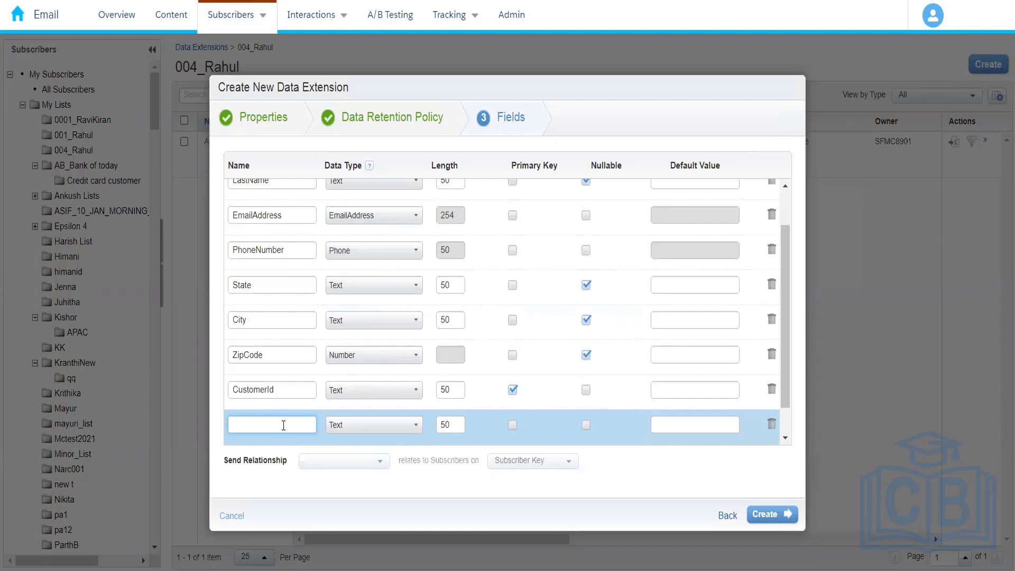
text(Na)
key(BackSpace)
key(BackSpace)
text(IsM)
key(BackSpace)
text(sActive)
click(368, 426)
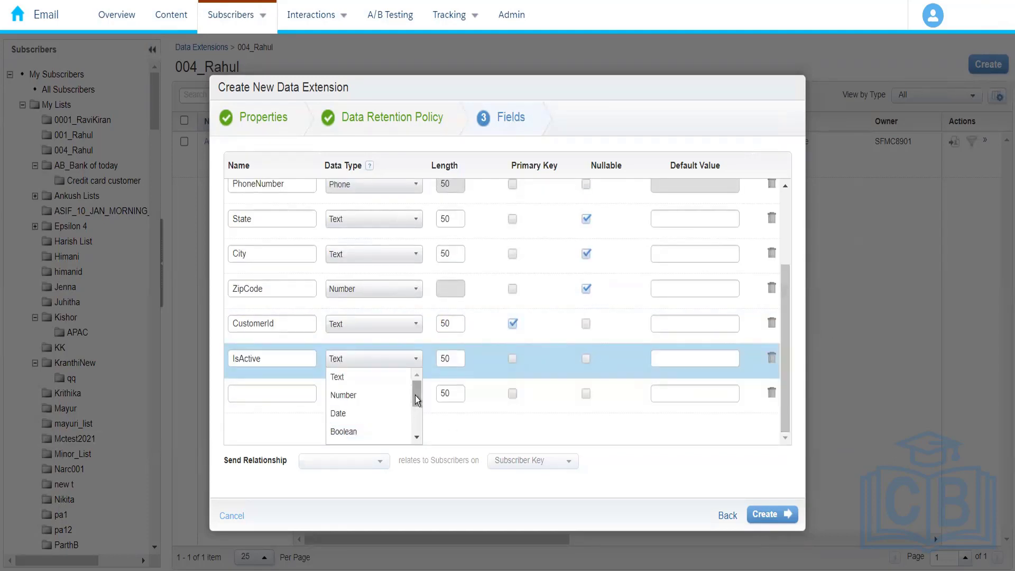
drag(414, 395, 415, 432)
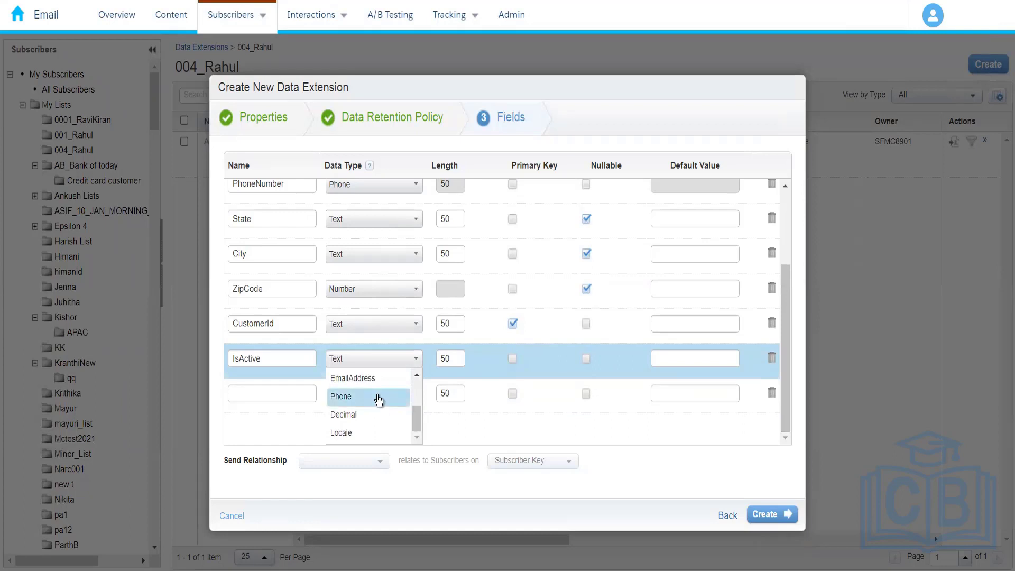
drag(417, 410, 414, 402)
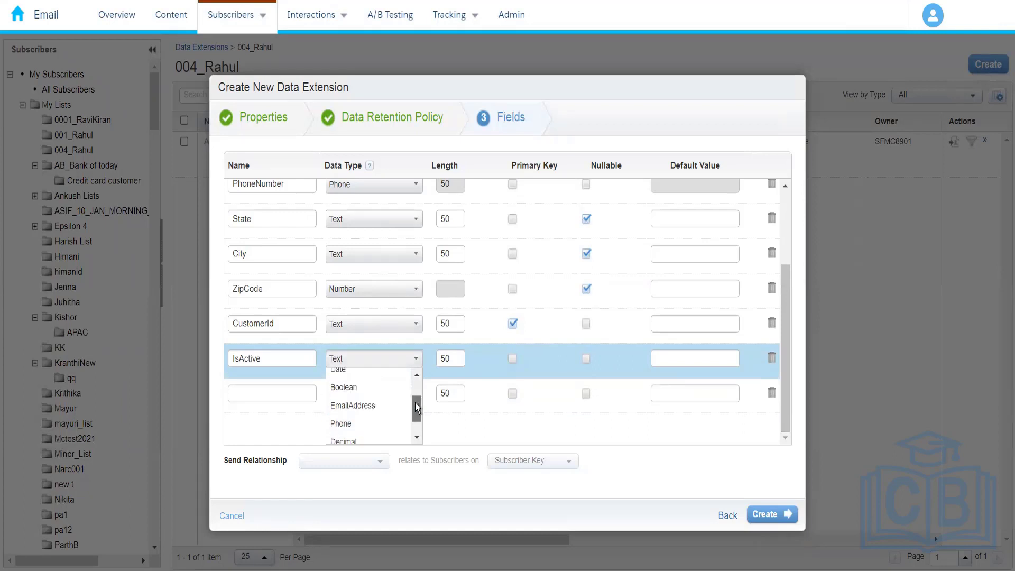
click(379, 397)
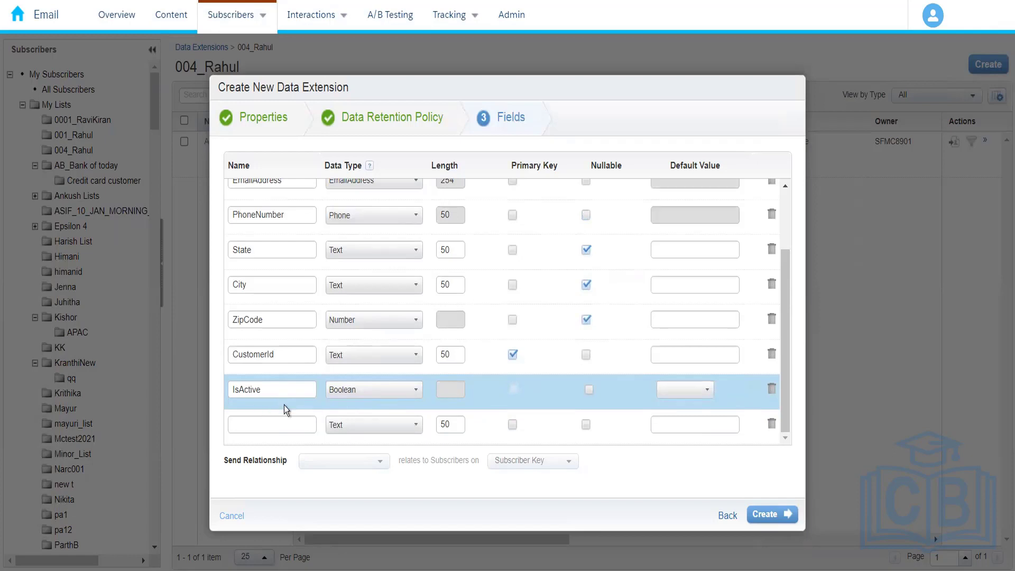
Step: Add a nullable Text field named ExpiryDate below IsActive and create the data extension
click(288, 423)
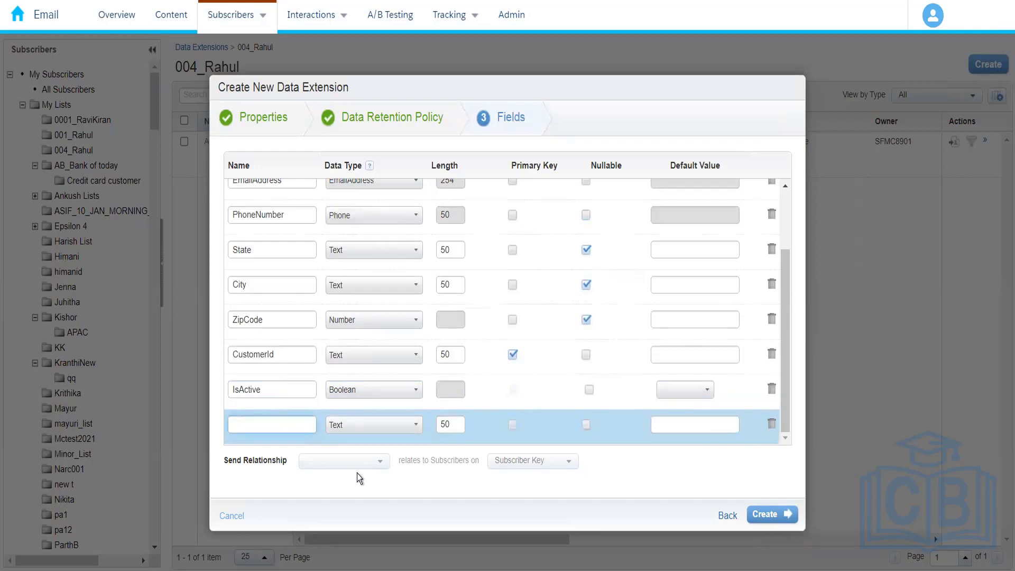
text(MemberShip)
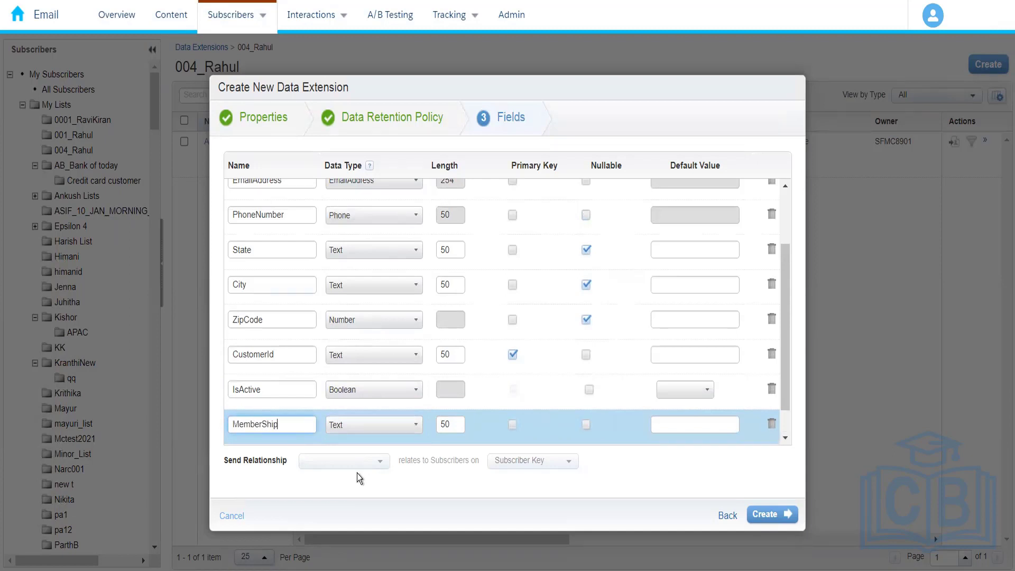
key(BackSpace)
key(BackSpace)
key(BackSpace)
key(BackSpace)
key(BackSpace)
key(BackSpace)
key(BackSpace)
key(BackSpace)
key(BackSpace)
text(ExpiryDate)
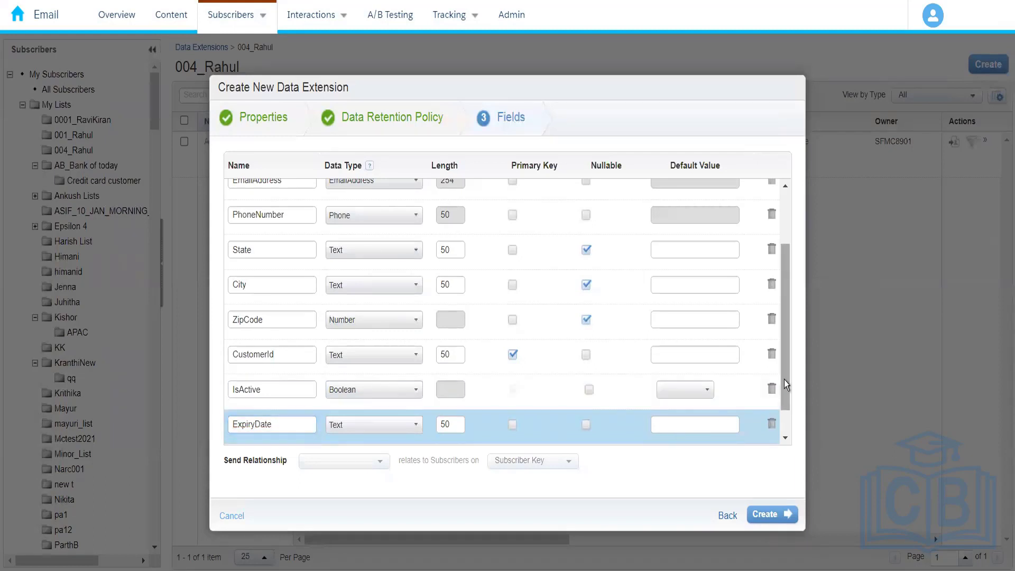
drag(786, 384, 475, 479)
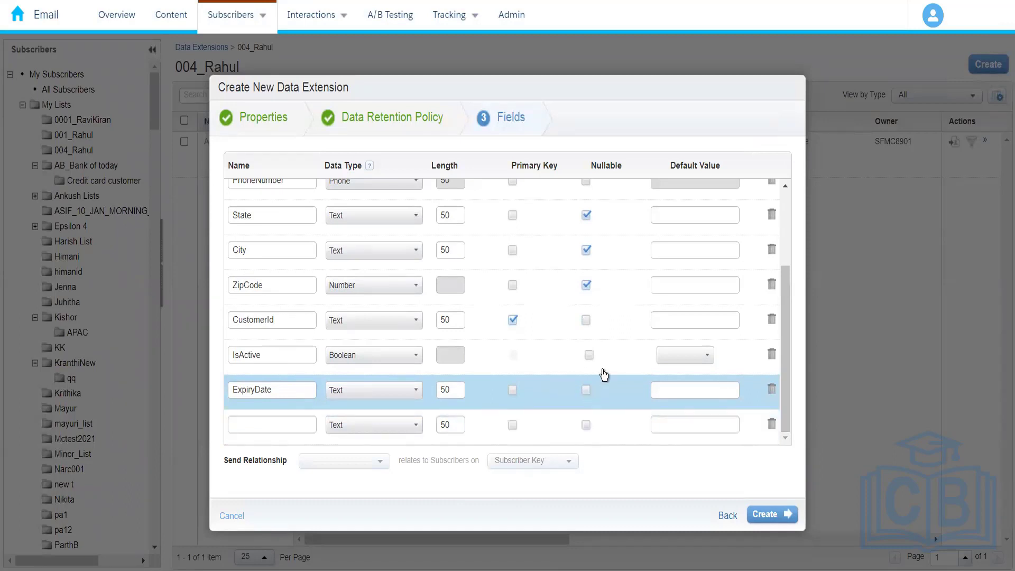
click(594, 361)
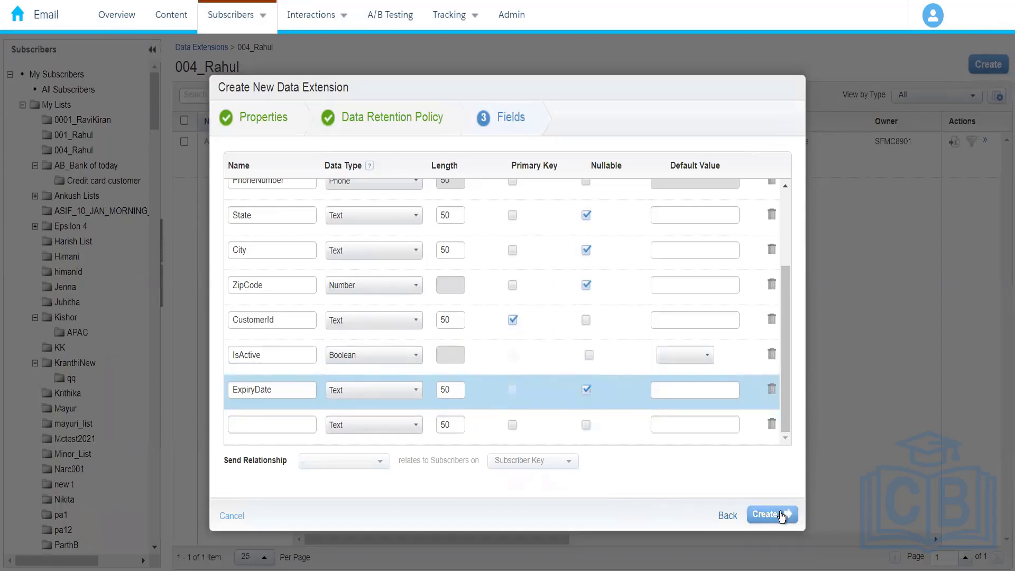
click(781, 514)
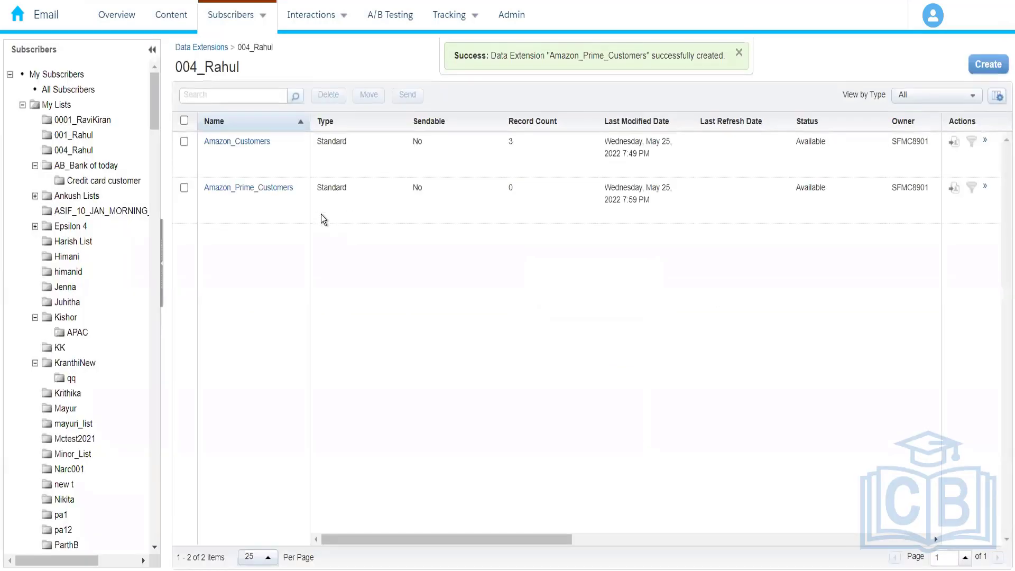
Step: Open Amazon_Prime_Customers, review its field list including IsActive and ExpiryDate, and return to the 004 folder
click(245, 190)
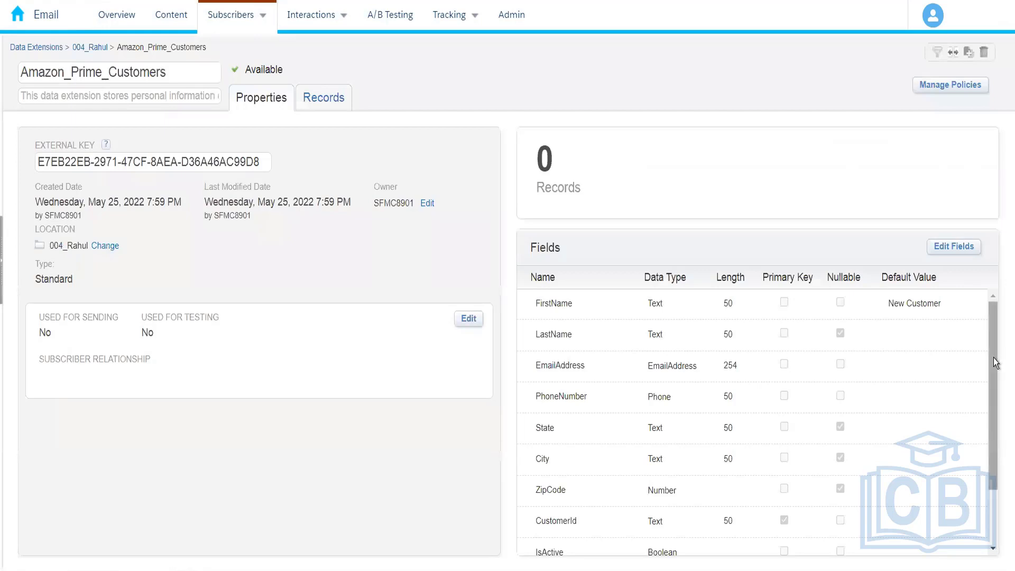
scroll(995, 362, down, 2)
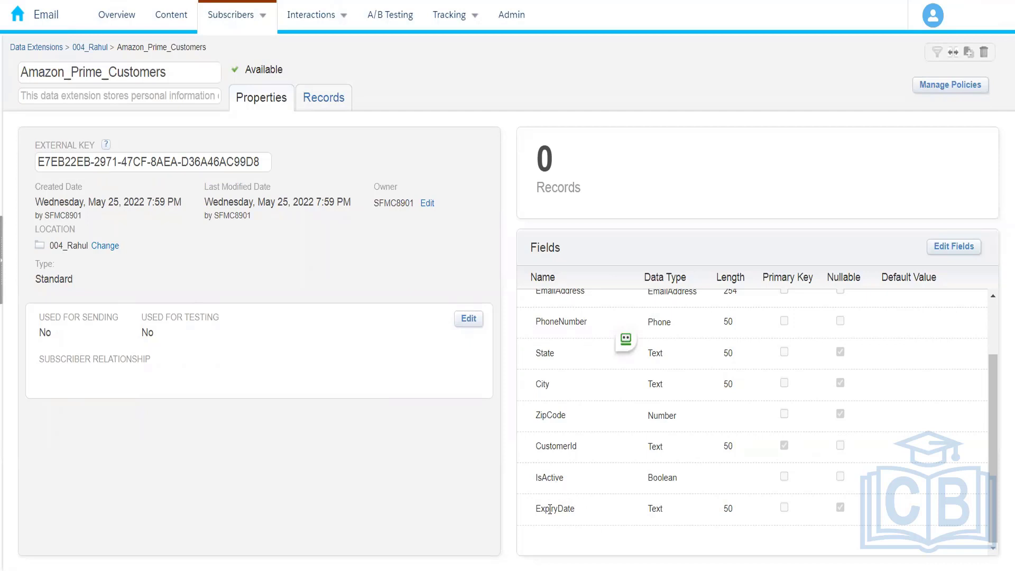
click(97, 55)
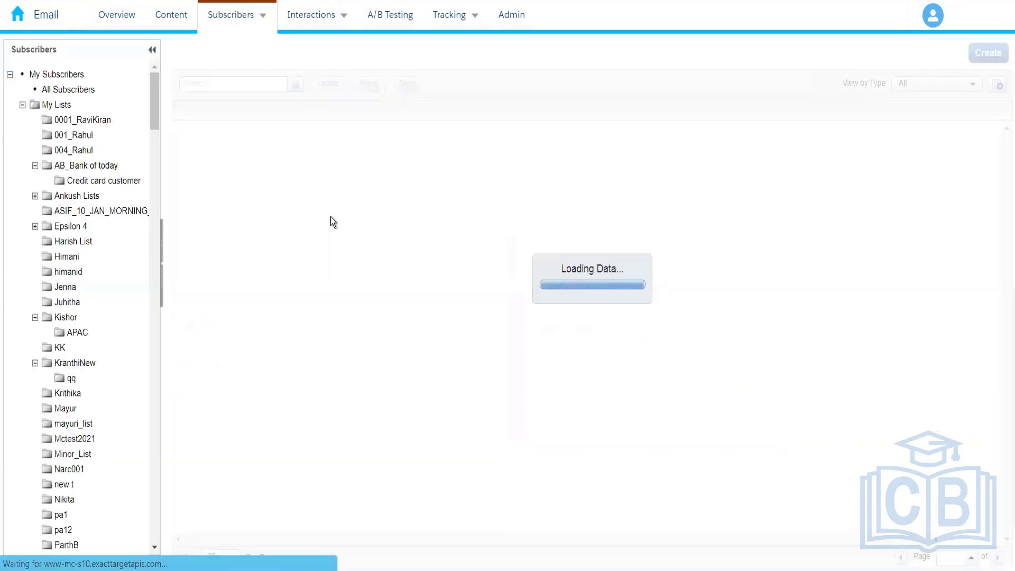
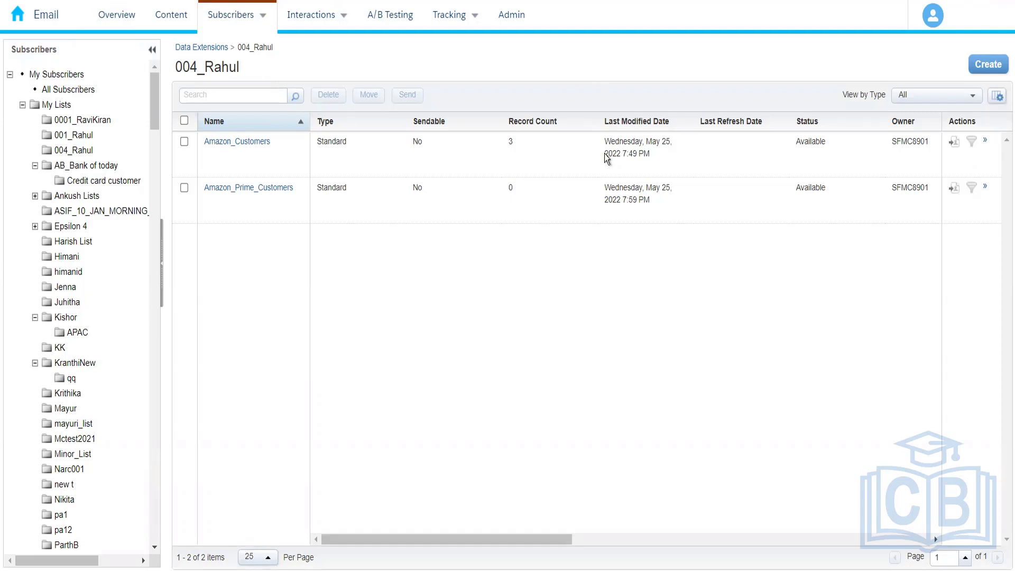
Step: Start a new standard data extension using the Create from Template method with the SendLog template
click(988, 64)
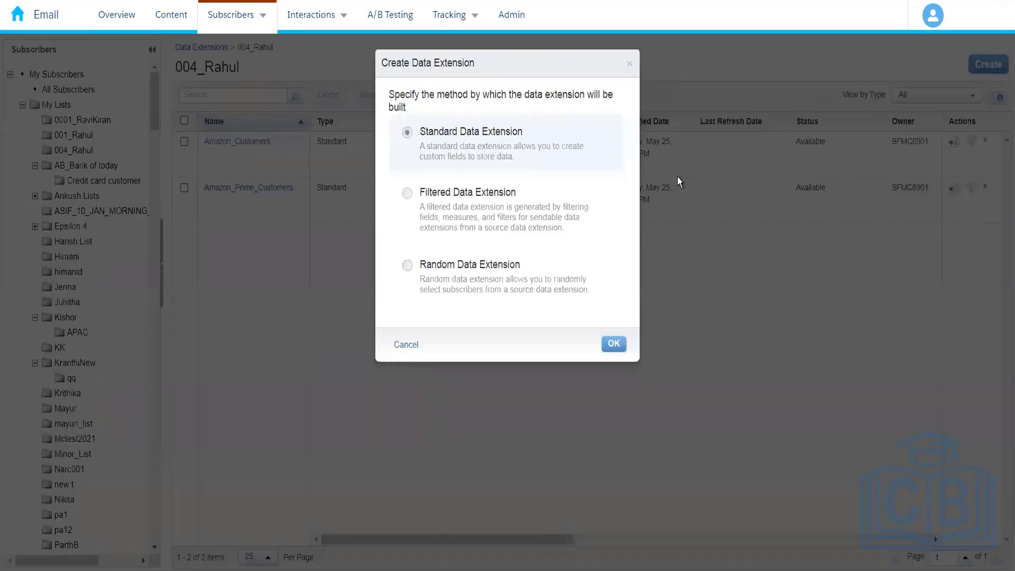
click(614, 344)
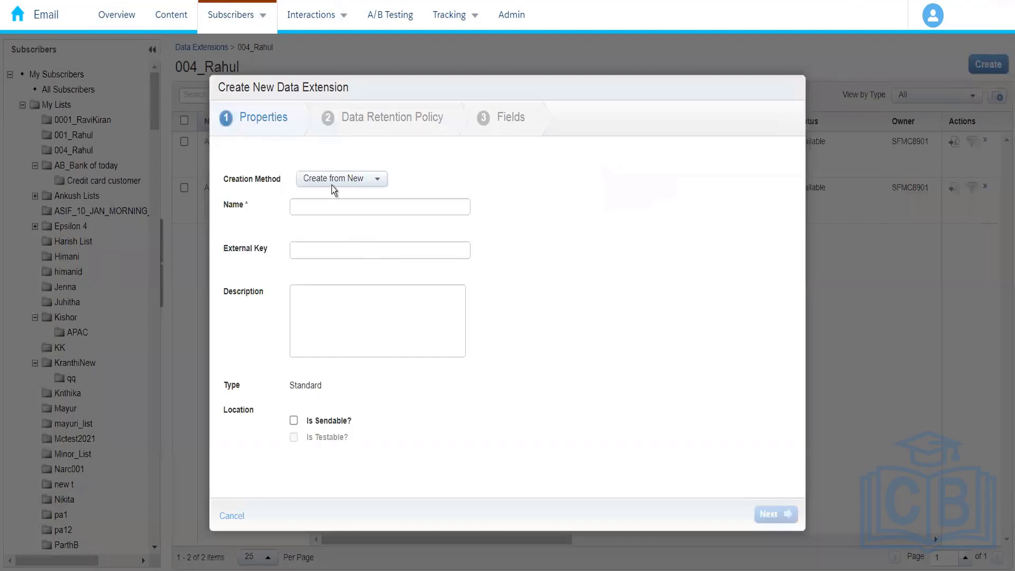
click(333, 180)
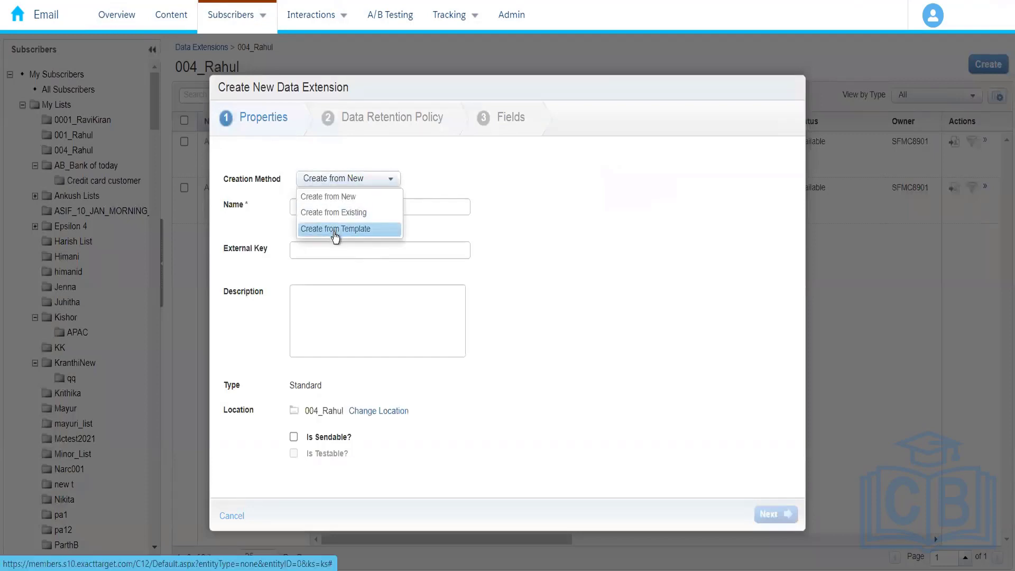
click(335, 230)
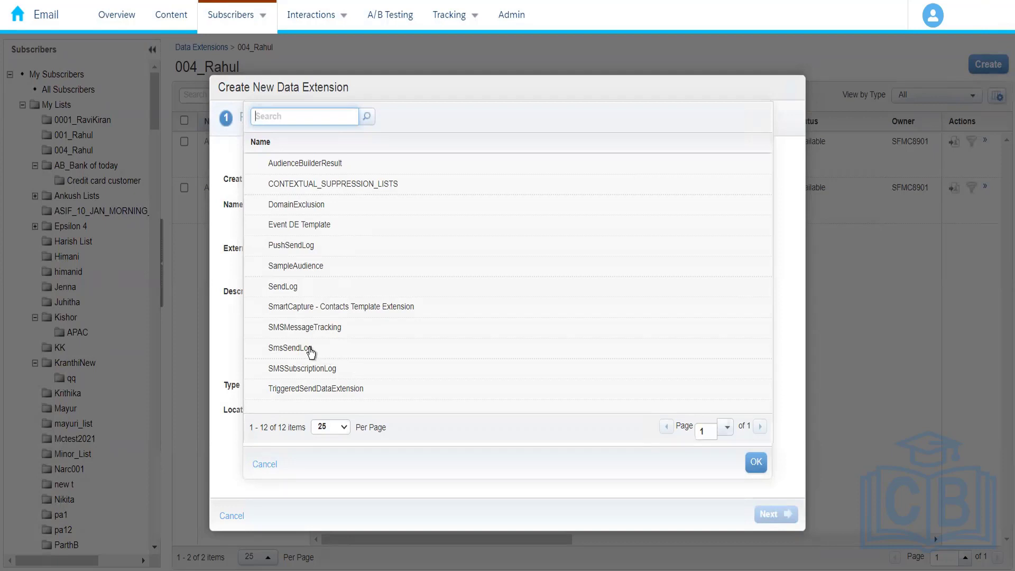
click(400, 357)
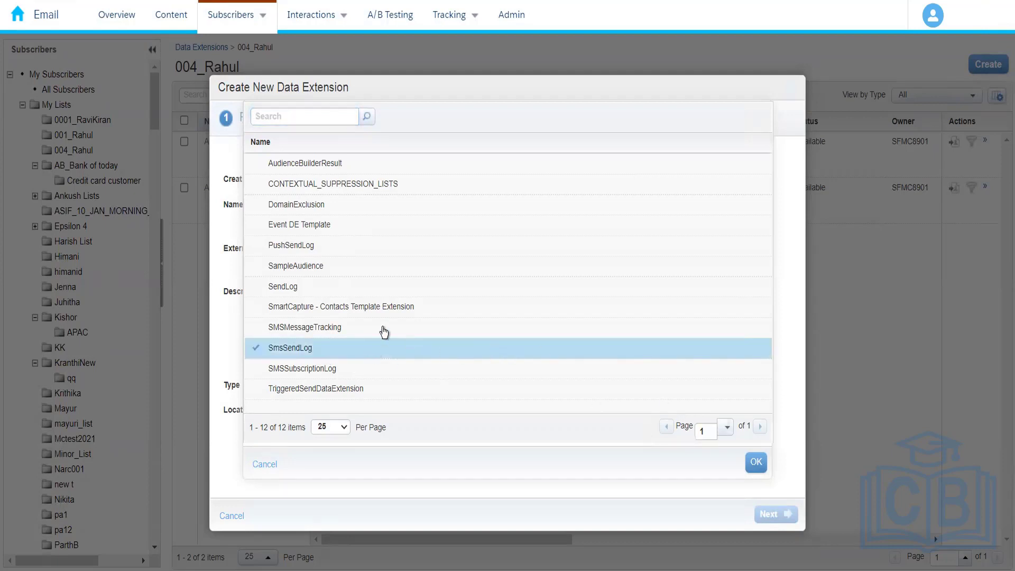
click(325, 291)
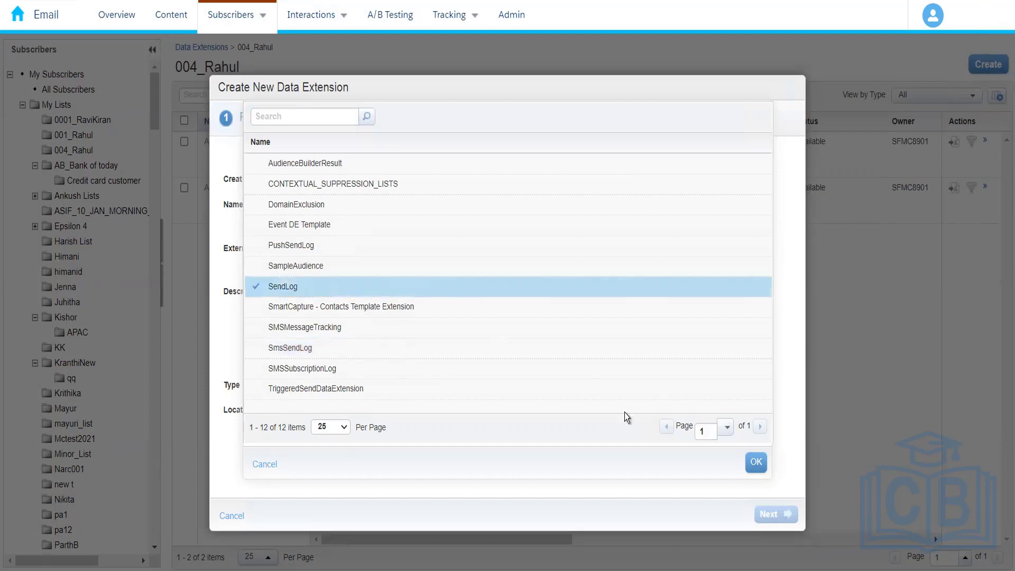
click(756, 461)
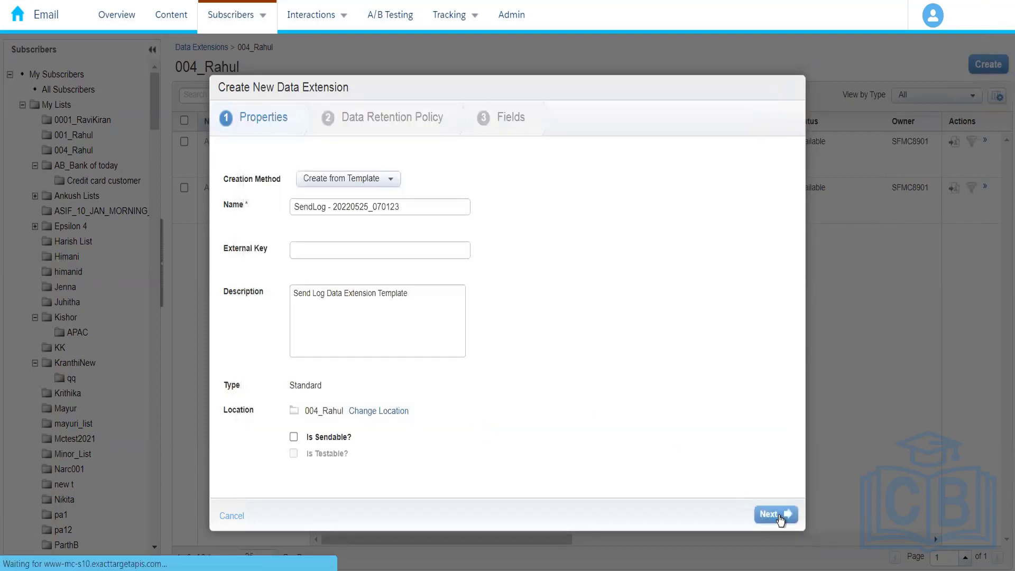
Step: Review the SendLog template's predefined fields and abandon the new data extension
click(780, 517)
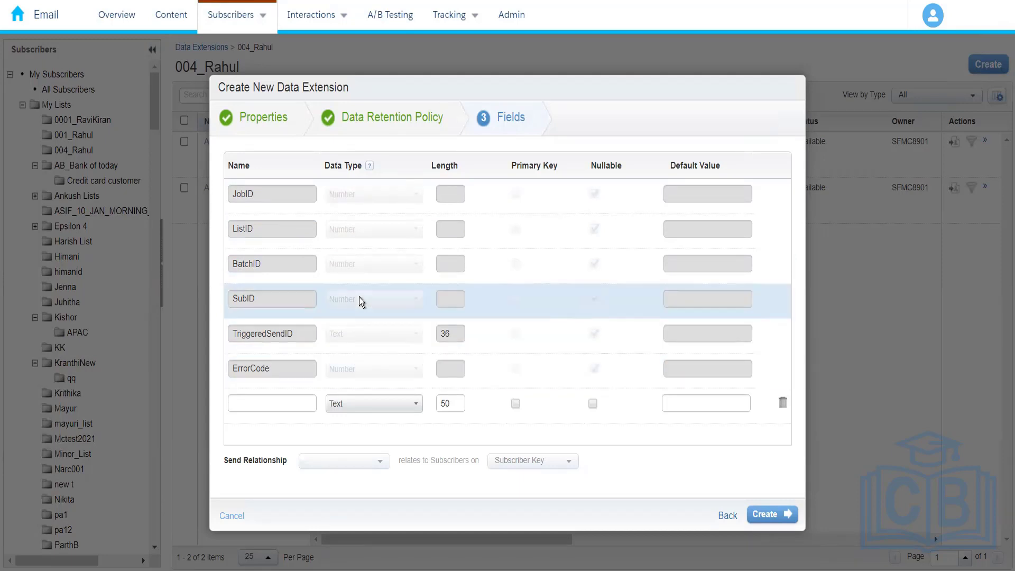
click(299, 404)
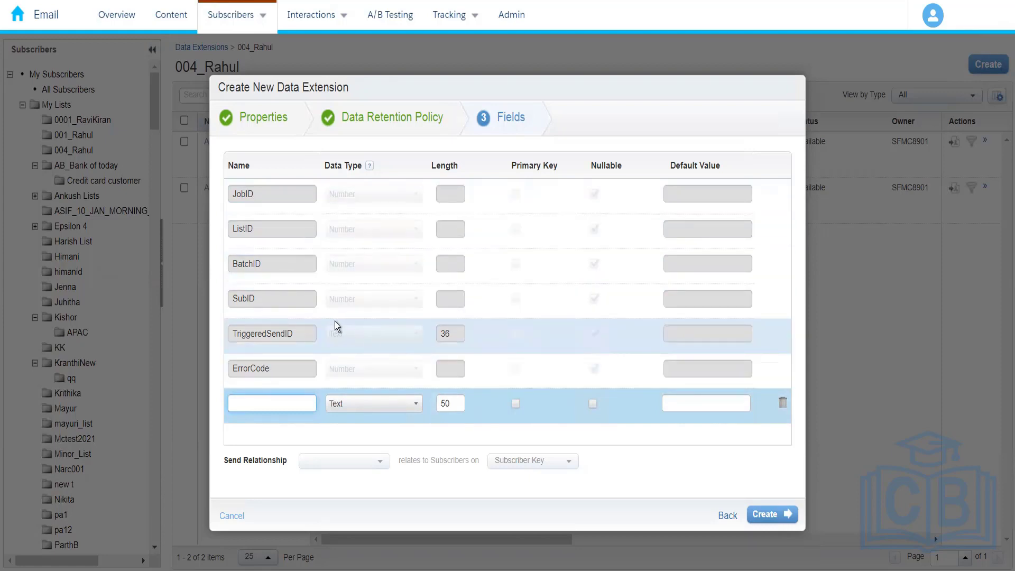
click(241, 517)
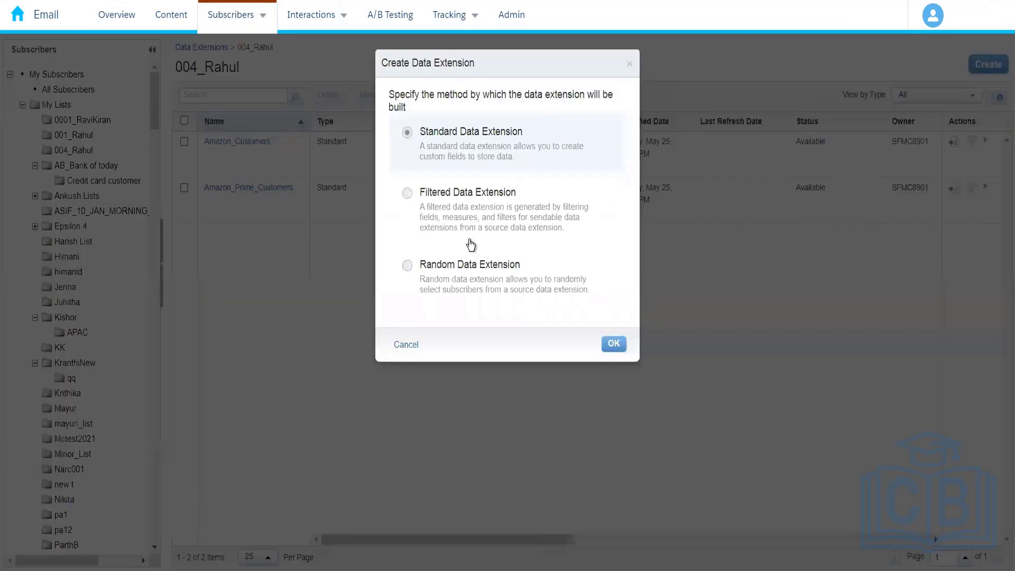
click(494, 235)
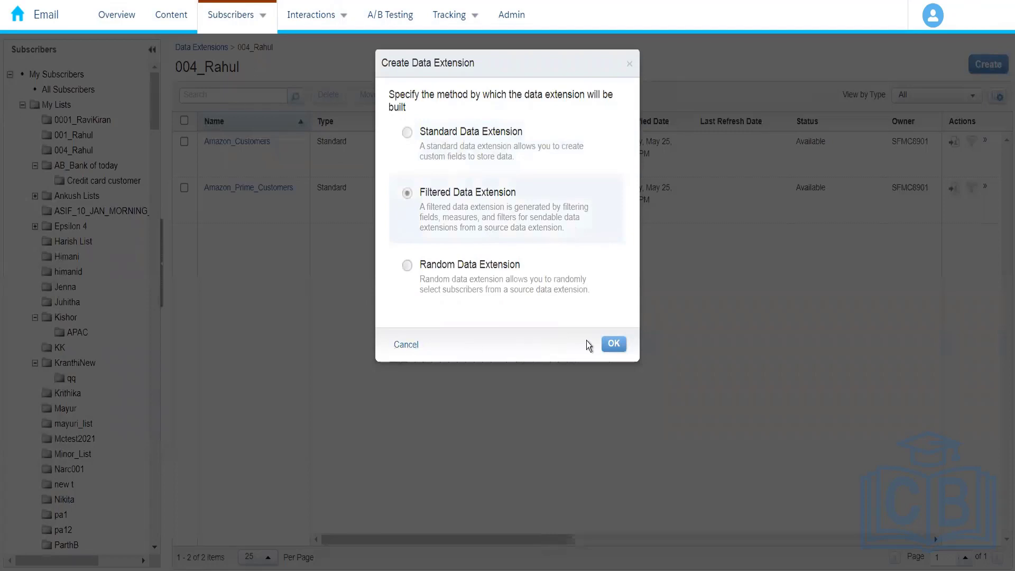
click(610, 346)
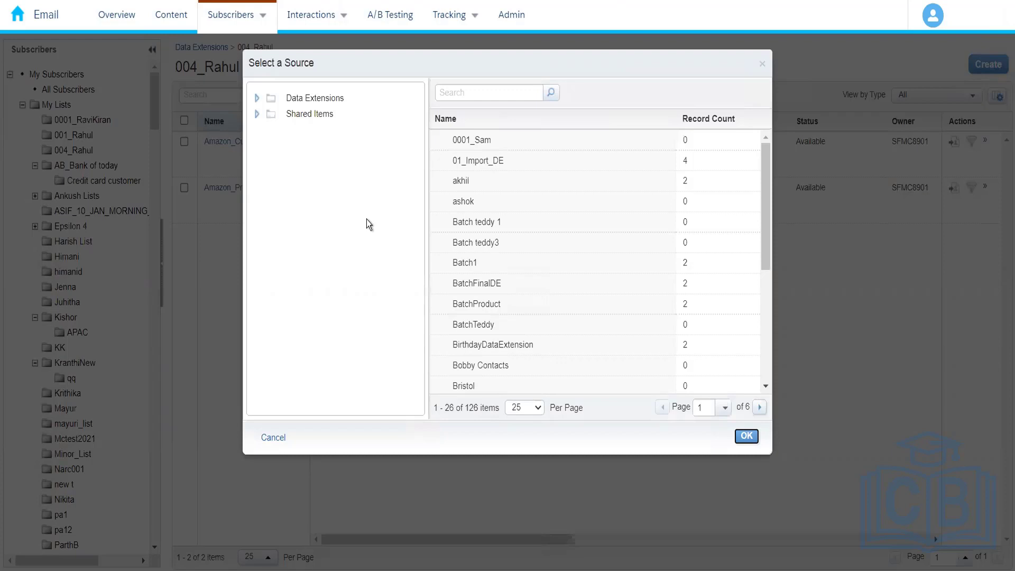
click(276, 439)
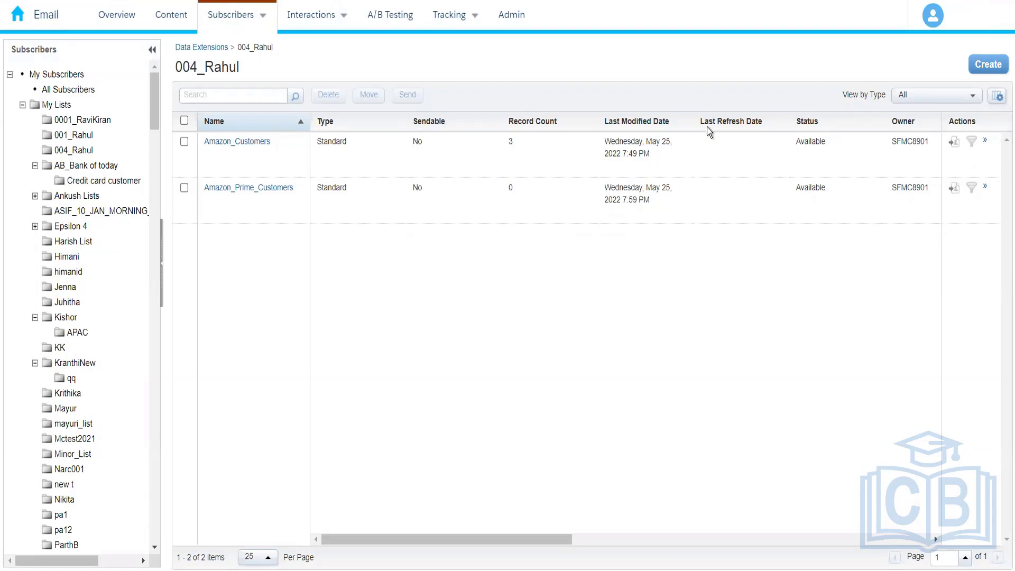
Step: Start a filtered data extension with Amazon_Customers from the 004 folder as its source
click(988, 66)
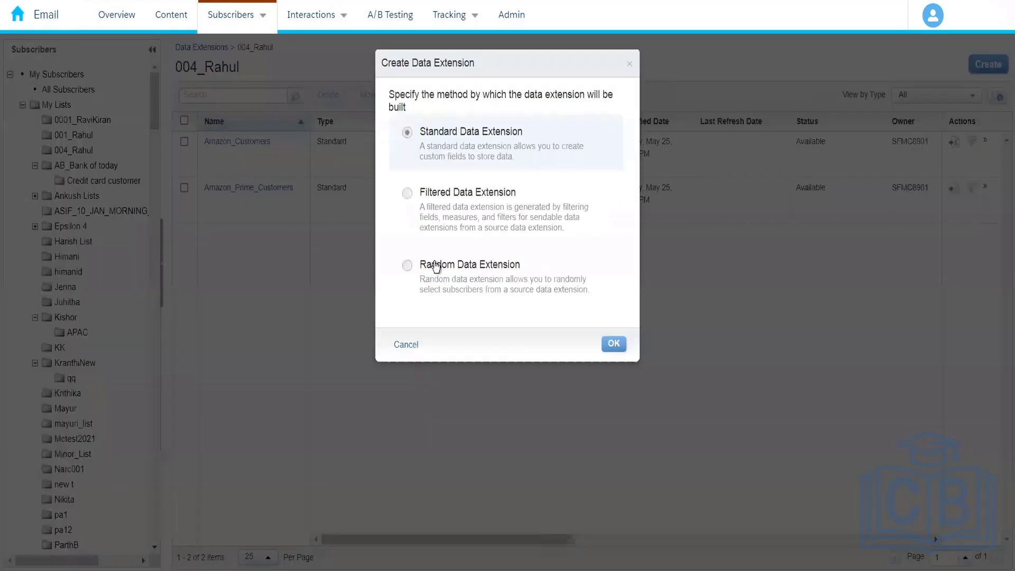
click(455, 203)
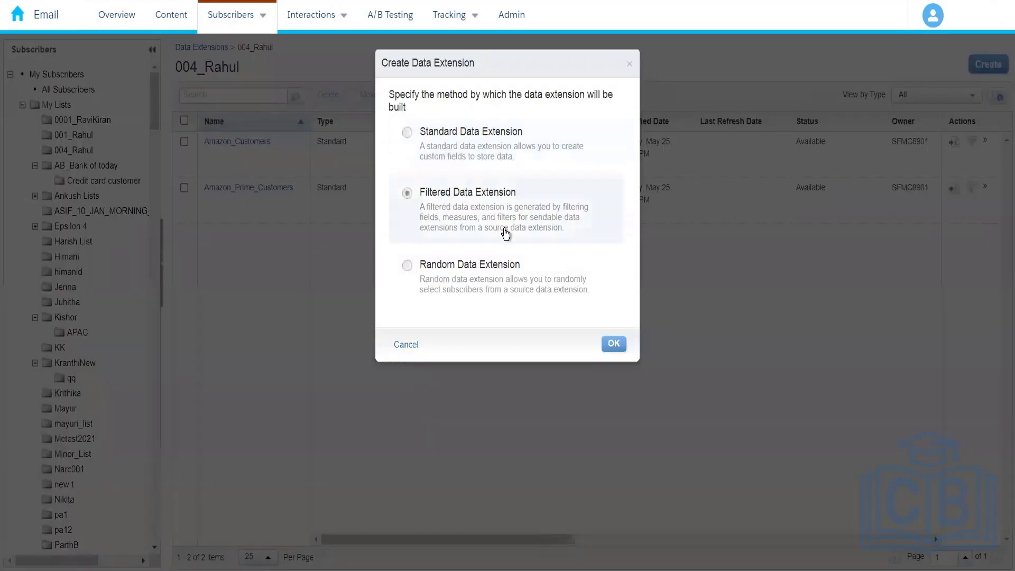
click(611, 351)
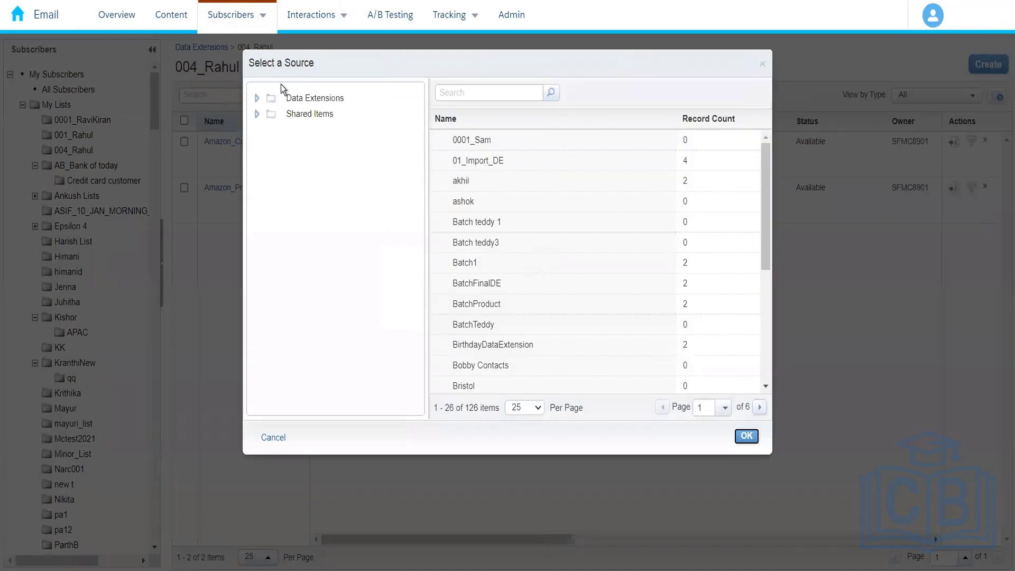
click(257, 98)
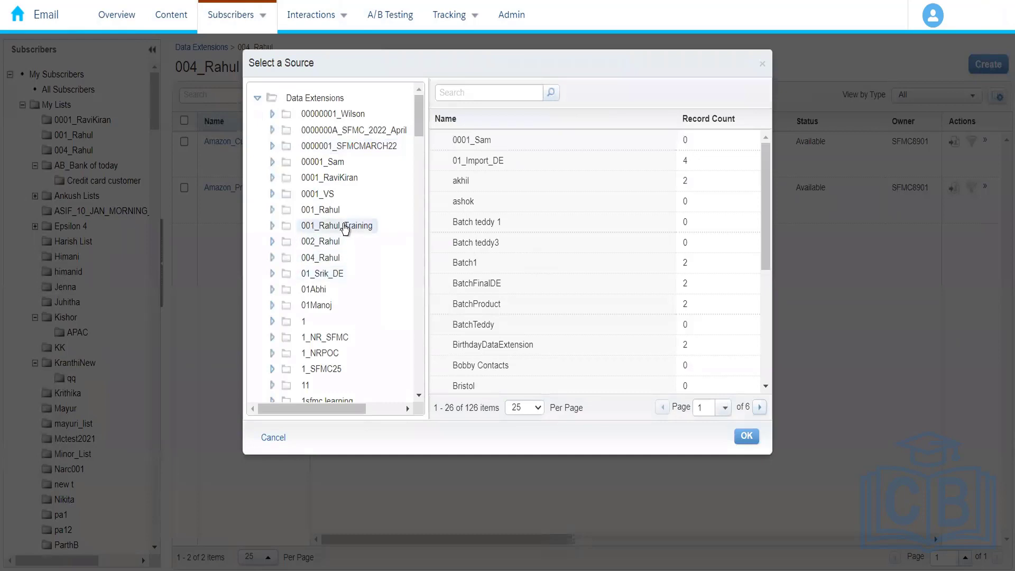
click(329, 259)
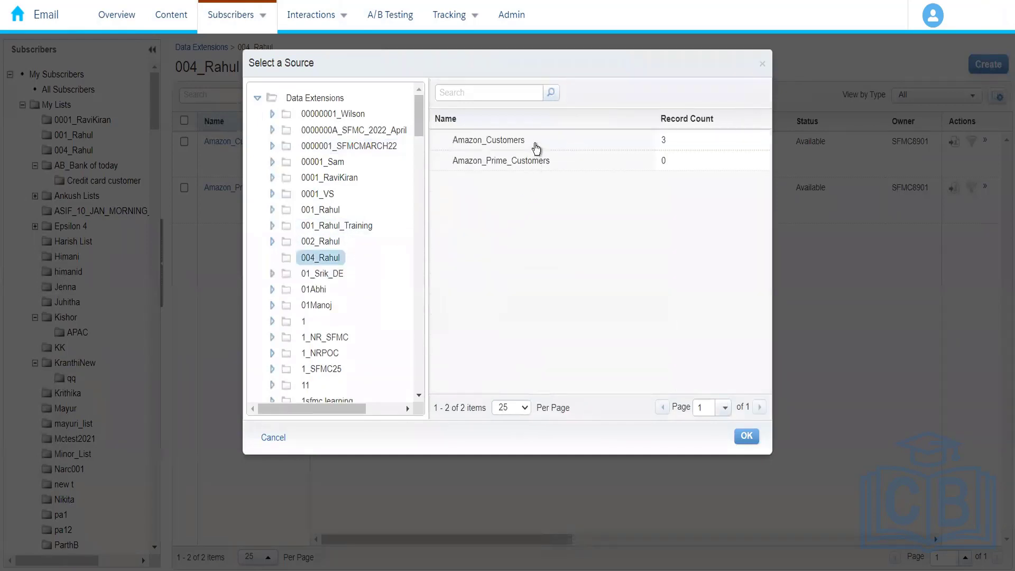
click(536, 147)
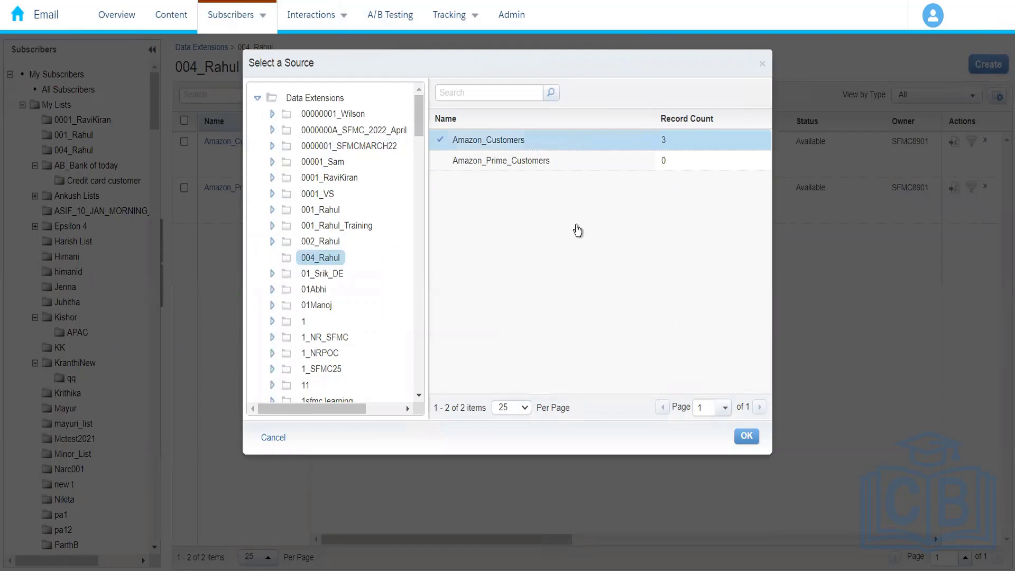
click(747, 441)
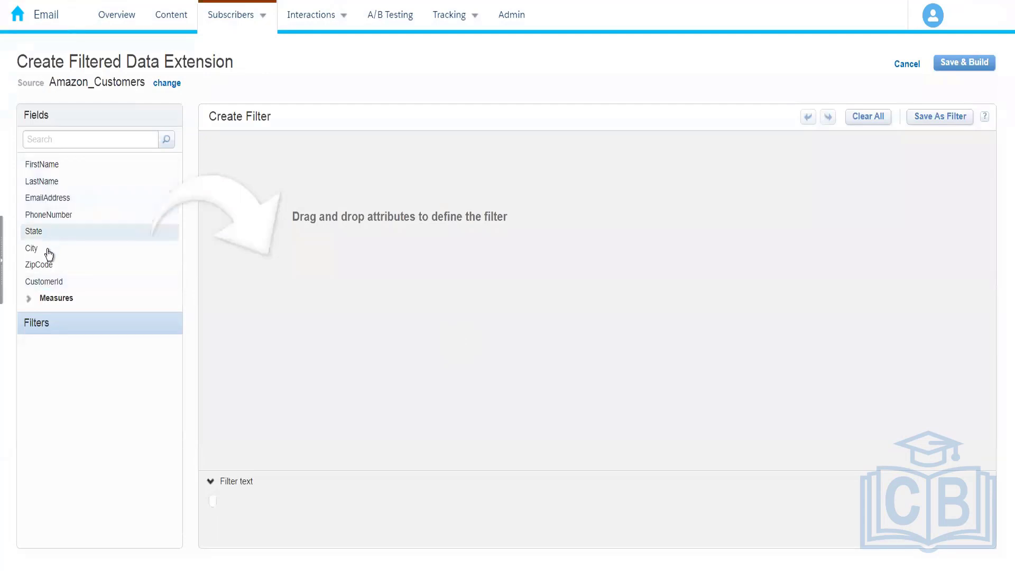
Step: Add a filter condition requiring City to be equal to Hyderabad
drag(55, 248, 417, 147)
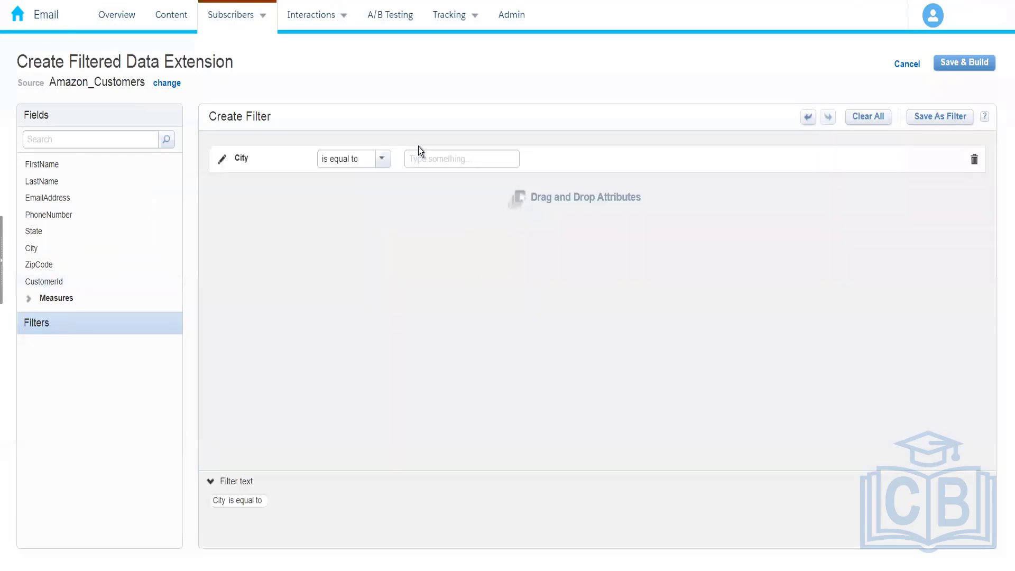
click(429, 159)
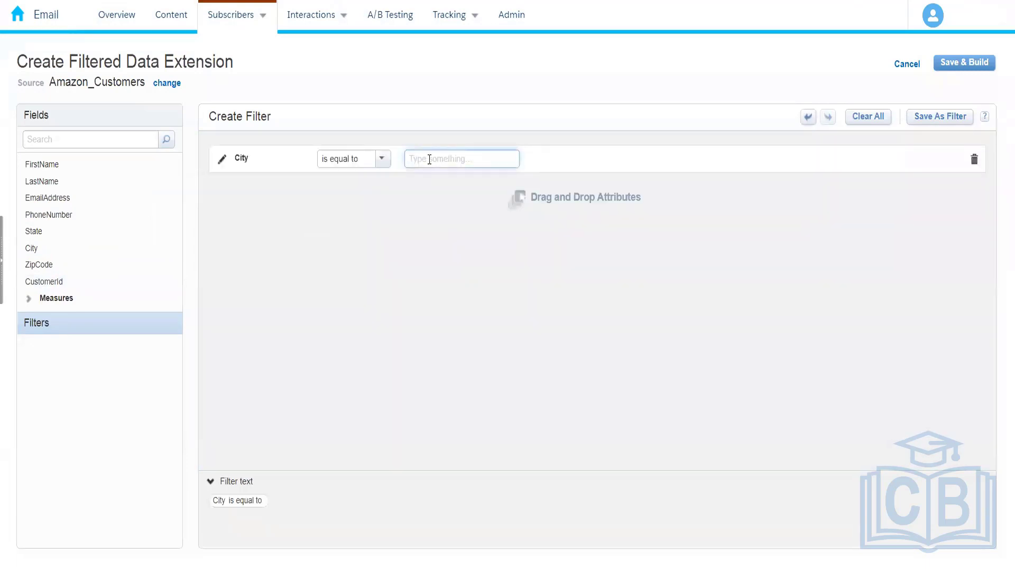
text(Hyderabad)
click(458, 276)
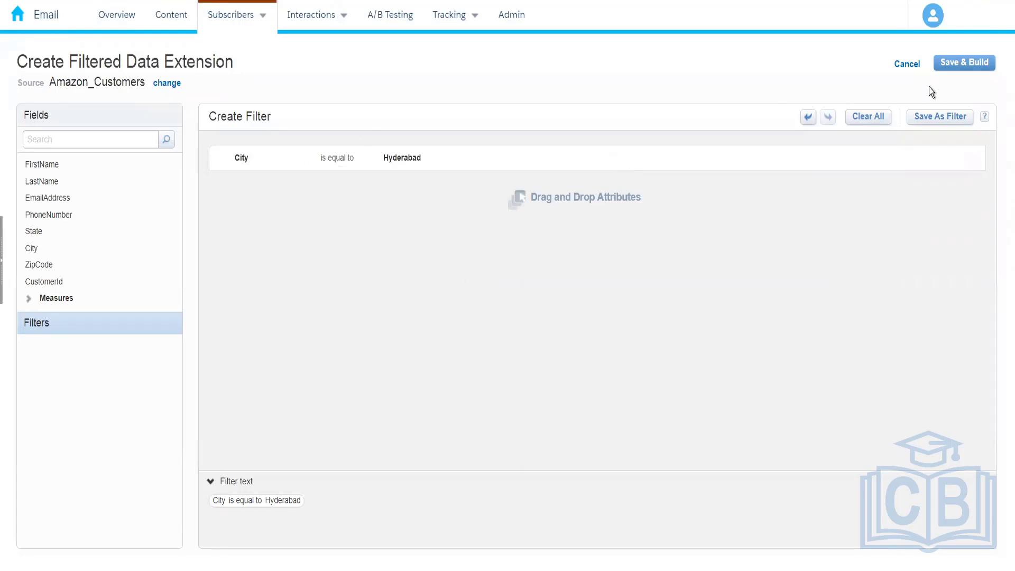
Step: Save and build the filtered data extension under the name Amazon Hyderabad Customers
click(958, 68)
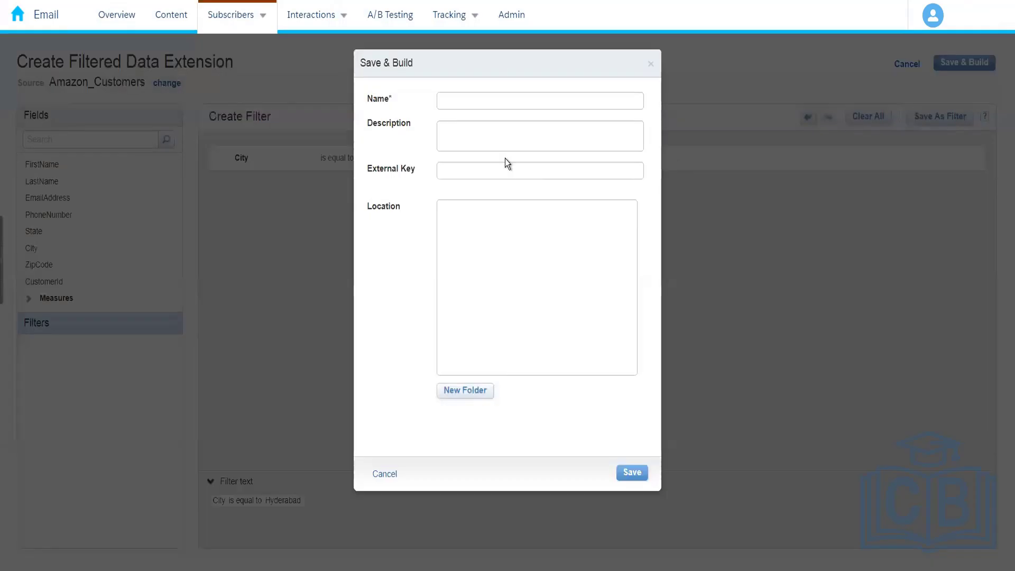
click(463, 101)
text(A)
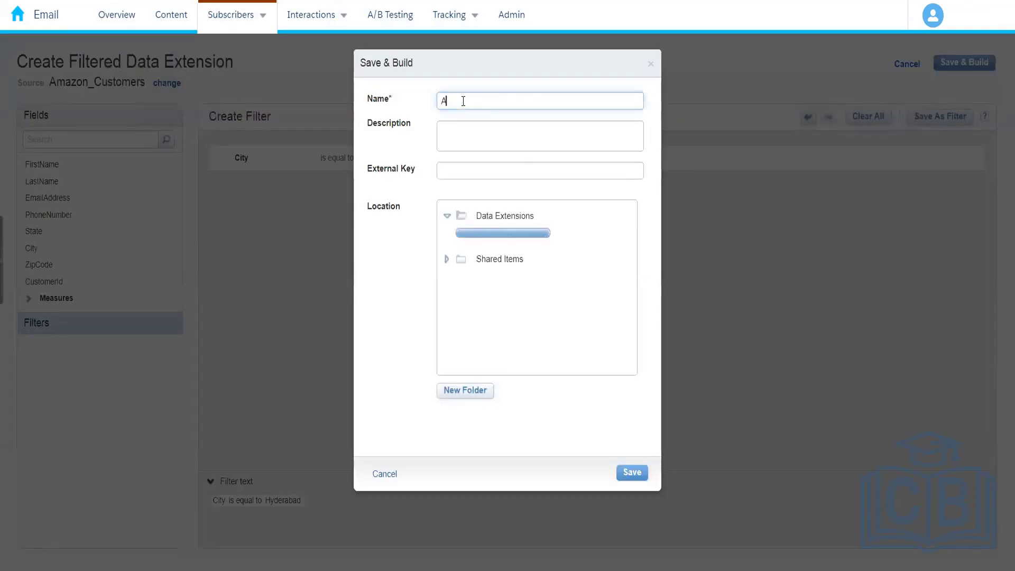
text(mazon Hy)
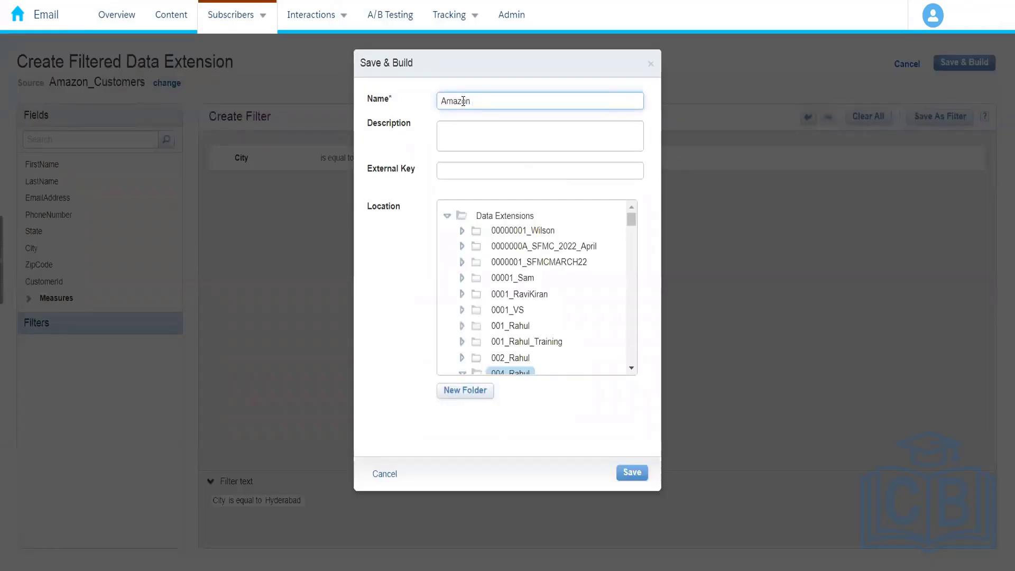
text(derbad)
key(BackSpace)
key(BackSpace)
key(BackSpace)
key(BackSpace)
text(abad Customers)
click(632, 472)
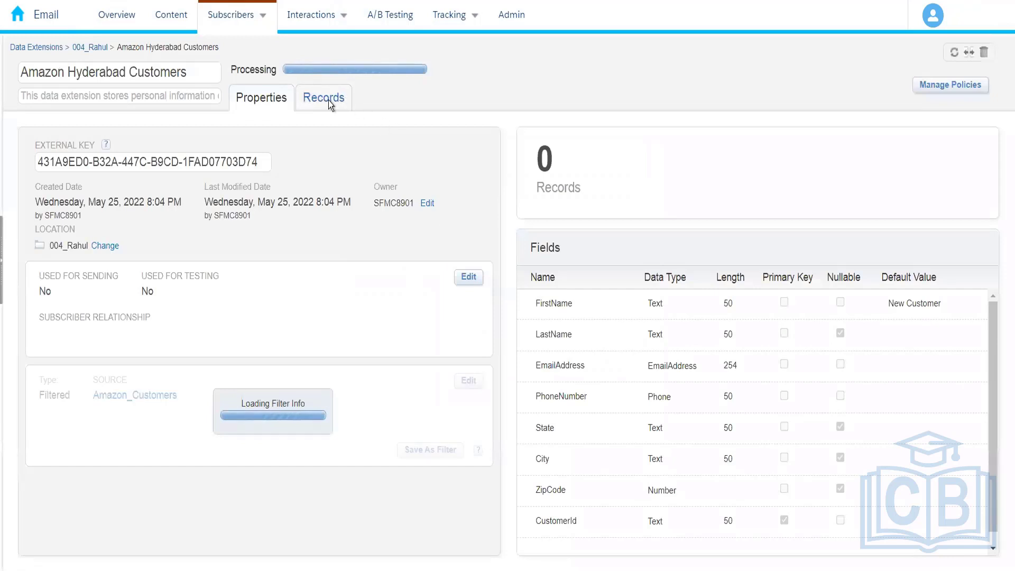
Step: Return to the 004 folder, reload its list, and briefly open Amazon_Prime_Customers to check its properties
click(91, 48)
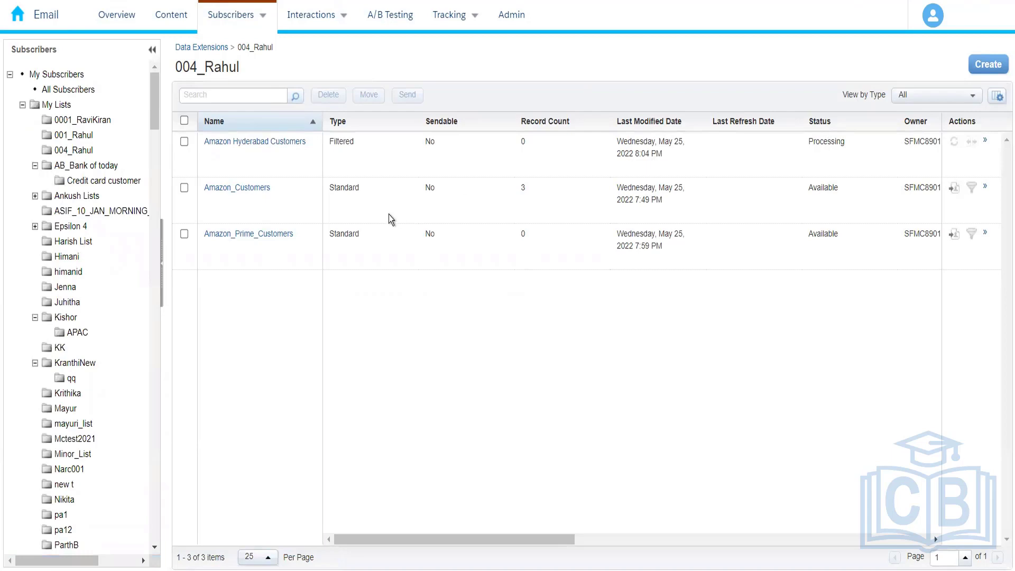
drag(157, 115, 157, 285)
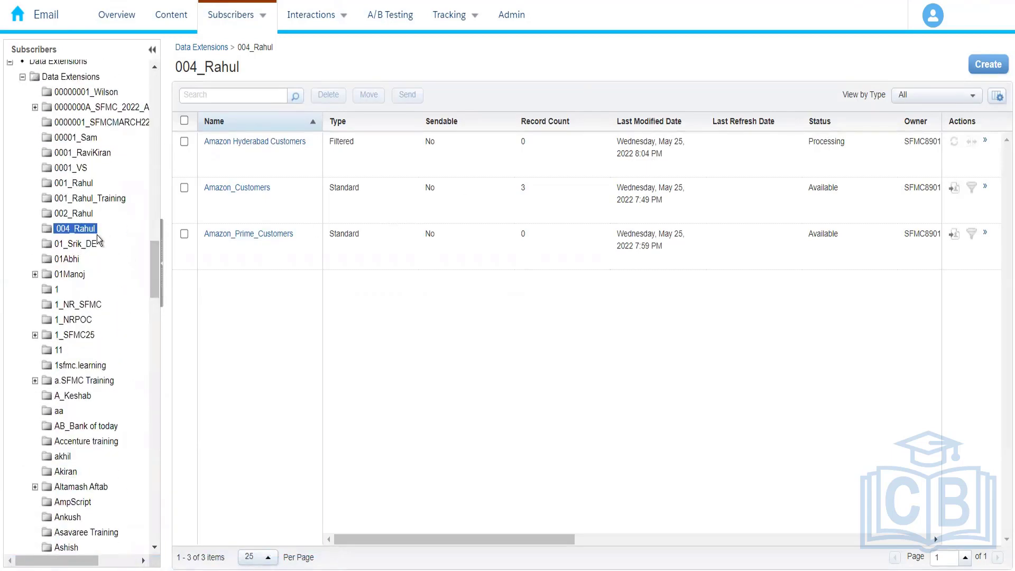
click(78, 229)
click(87, 230)
click(268, 234)
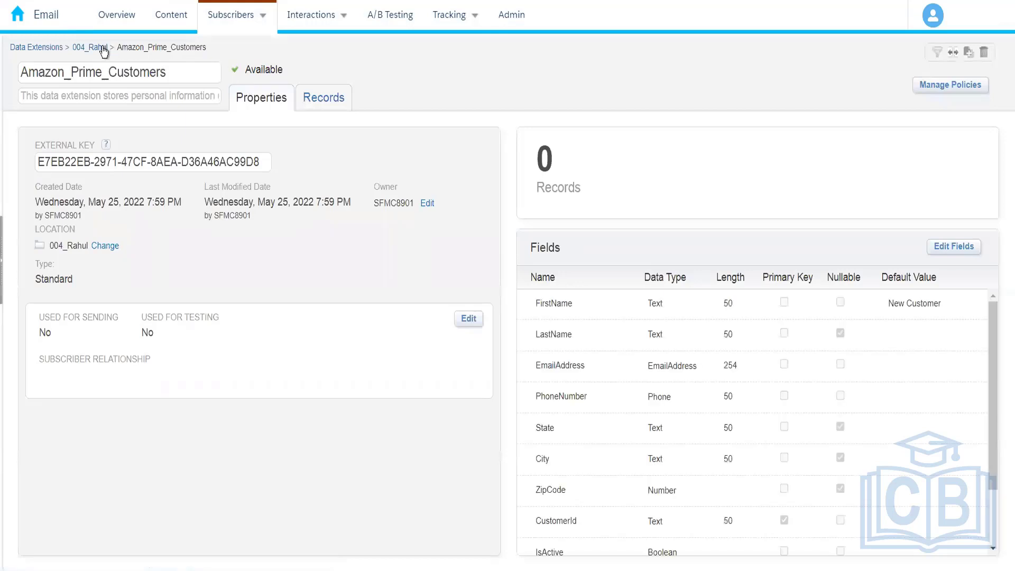
click(100, 48)
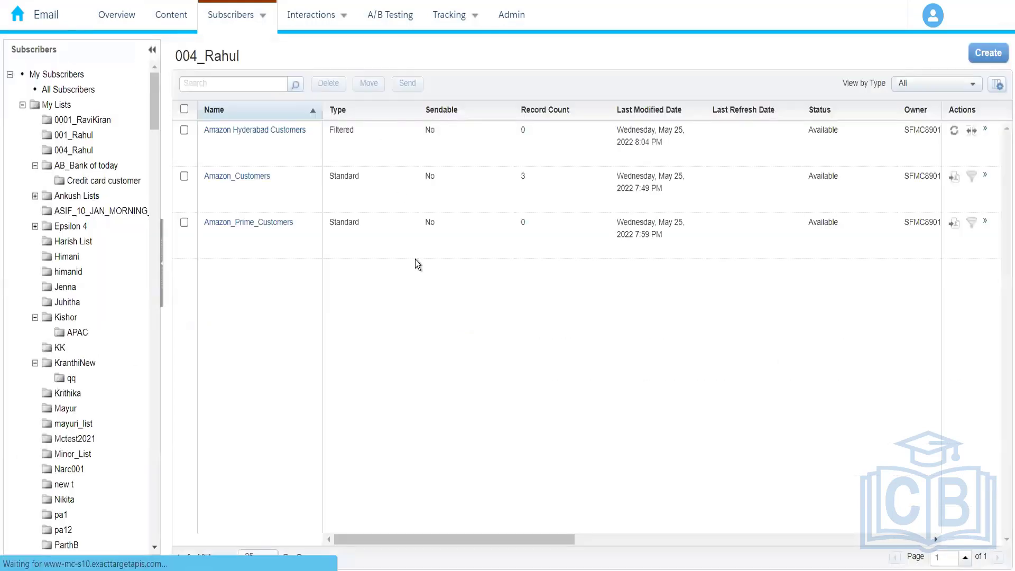
Step: Open Amazon Hyderabad Customers, examine its City filter condition in the filter editor, and leave without saving
click(281, 142)
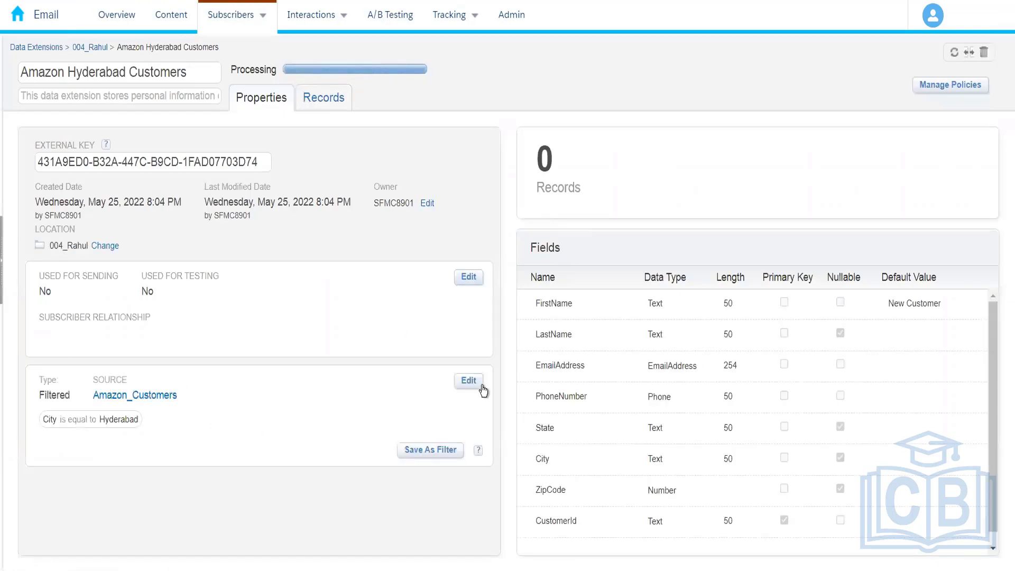
click(469, 382)
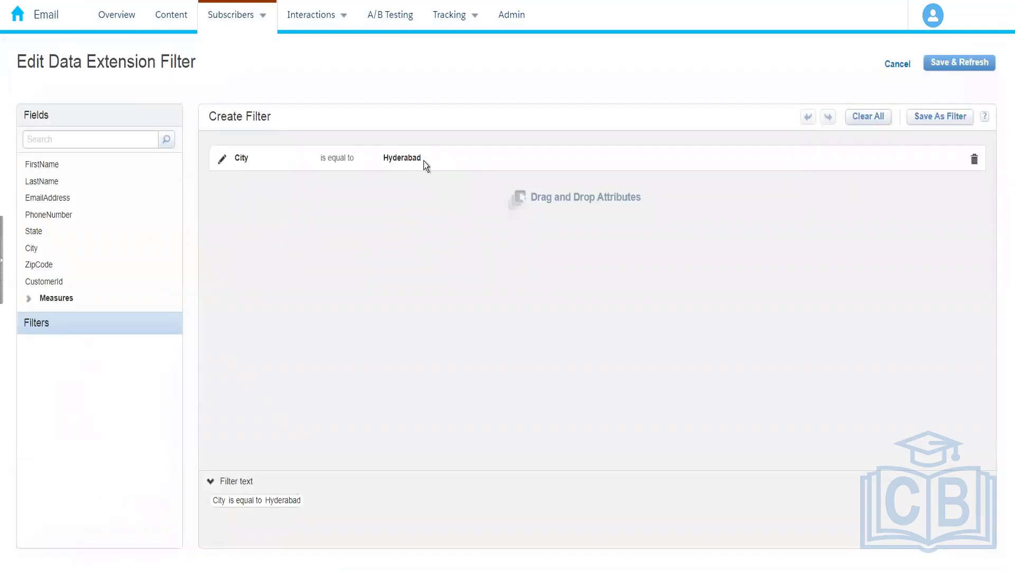
mouse_move(424, 161)
mouse_down()
mouse_move(377, 154)
mouse_move(438, 154)
mouse_up()
click(223, 159)
drag(457, 163, 388, 170)
key(ctrl+c)
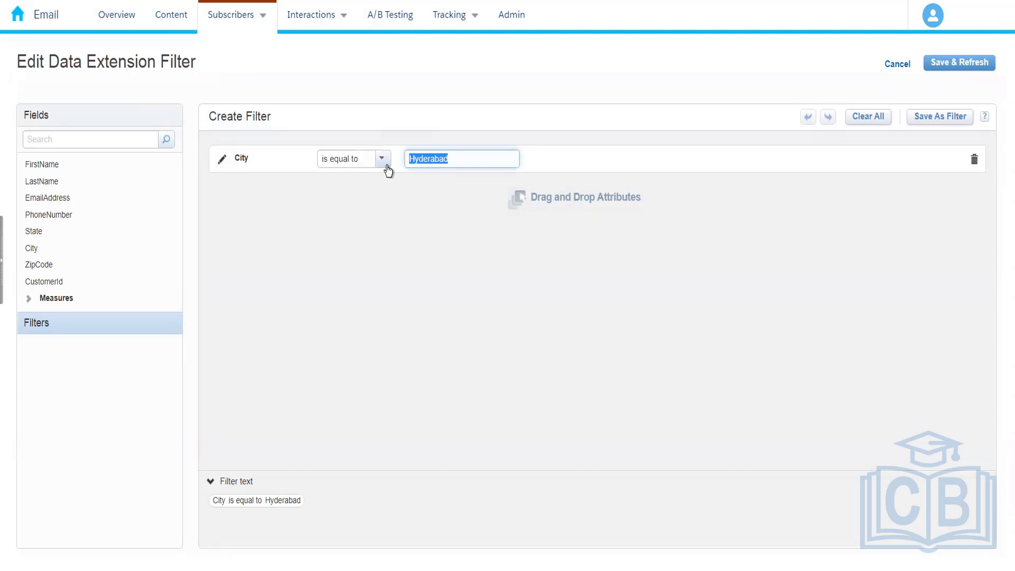
click(880, 73)
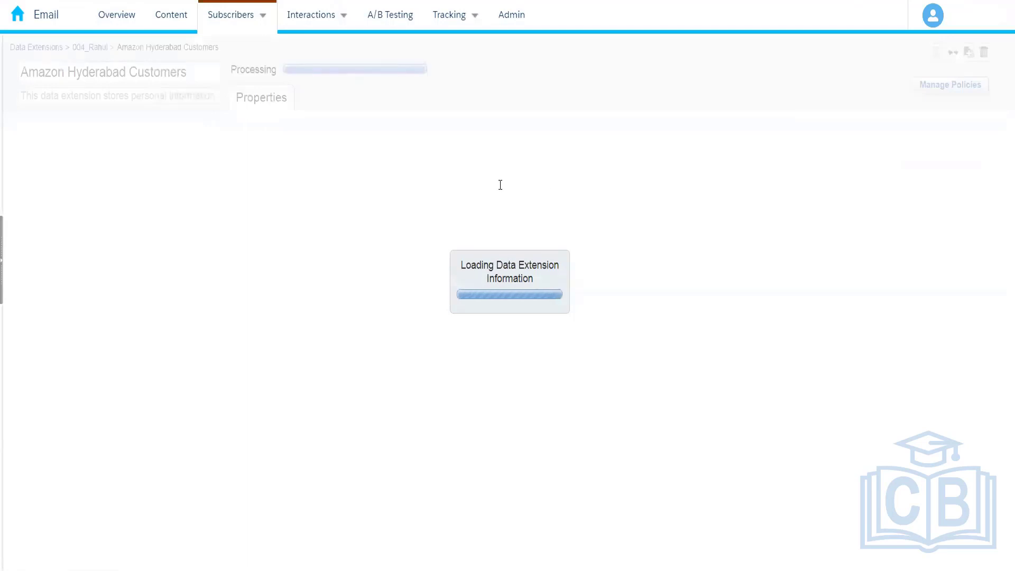
Step: Return to the 004 folder, open the records of Amazon_Customers, and search the page for Hyderabad
click(89, 48)
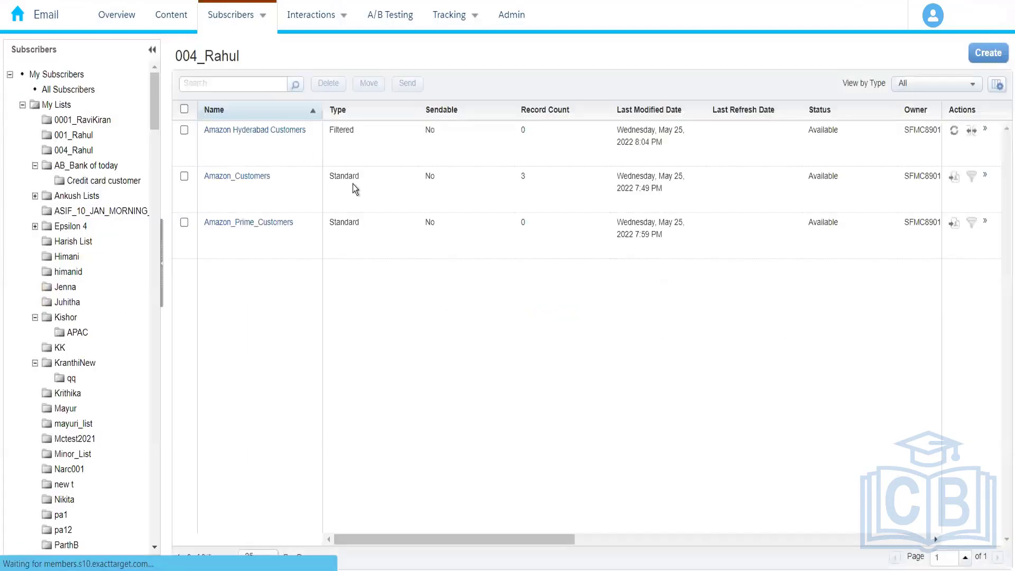
click(243, 189)
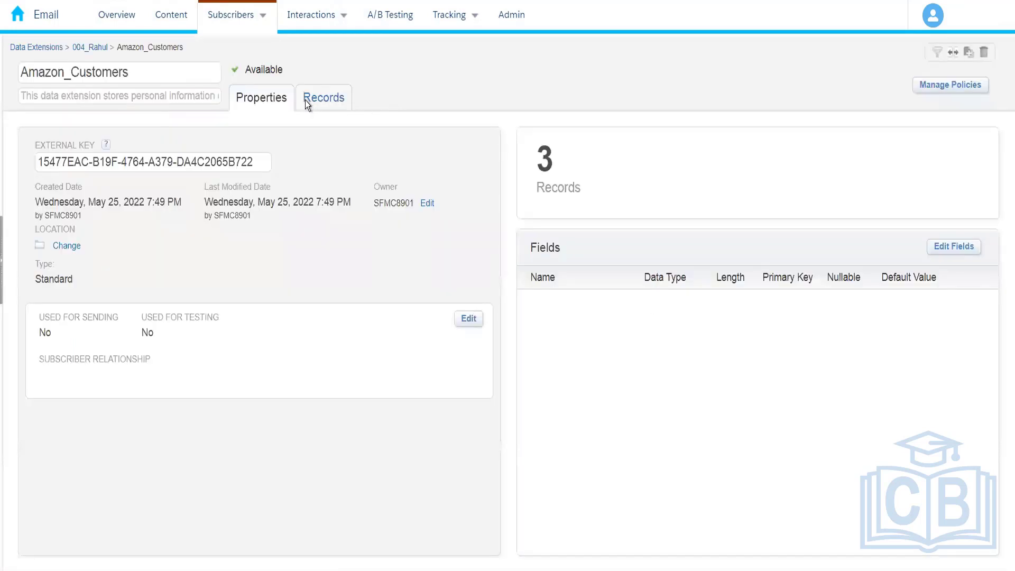
click(305, 103)
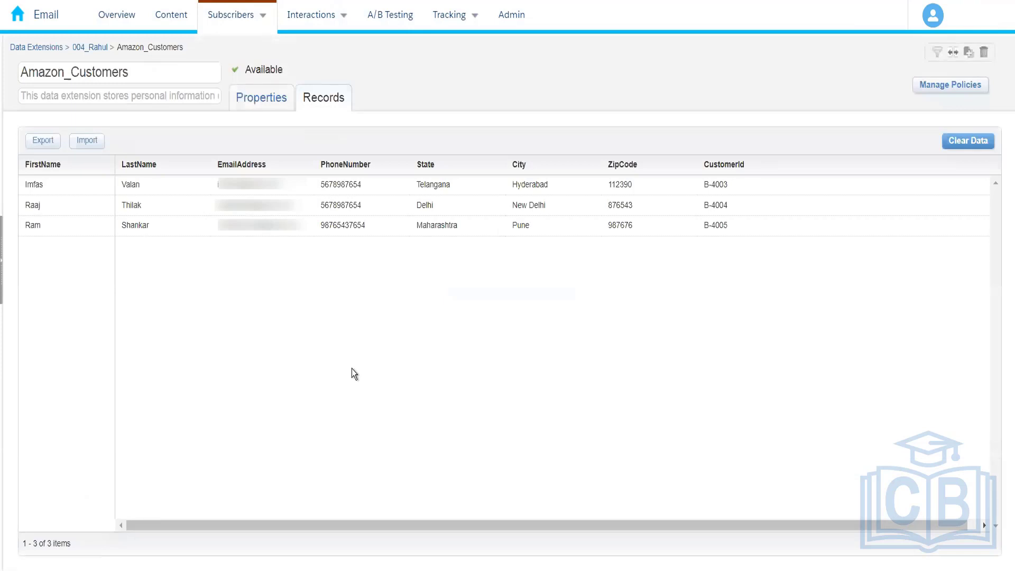
key(ctrl+f)
key(ctrl+v)
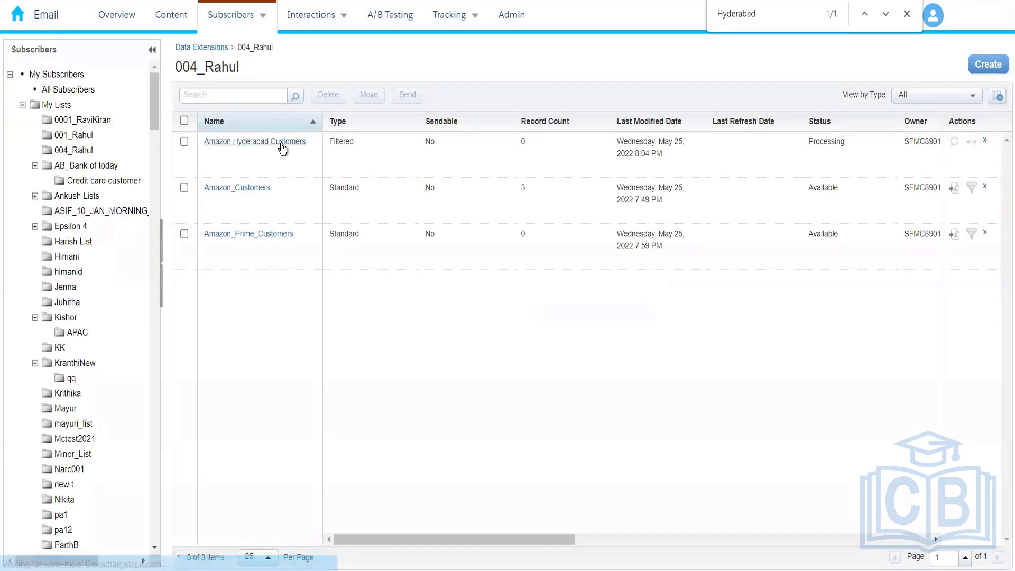
Step: Open Amazon Hyderabad Customers from the 004 folder and check its records and its filter properties
click(283, 148)
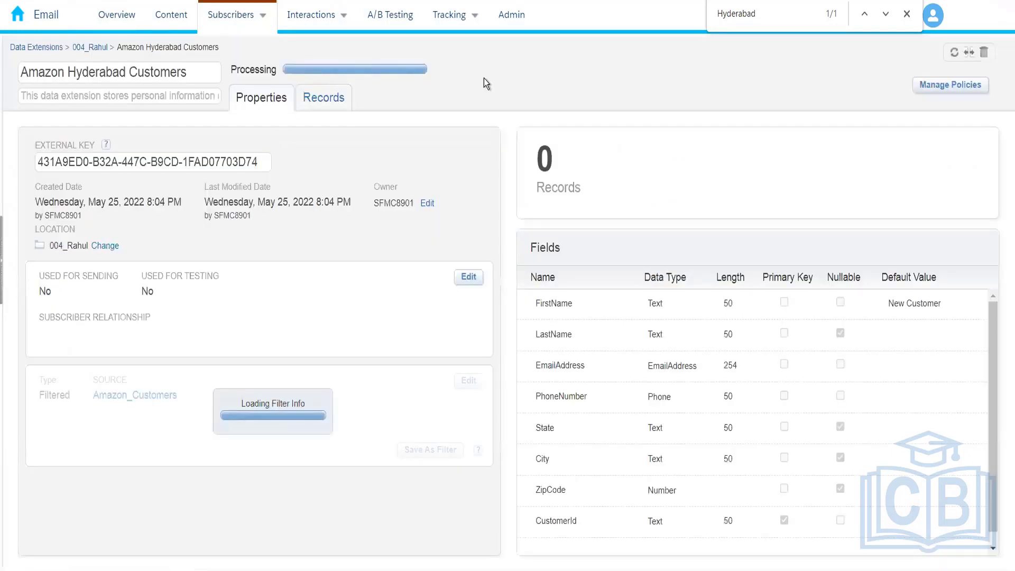
click(325, 103)
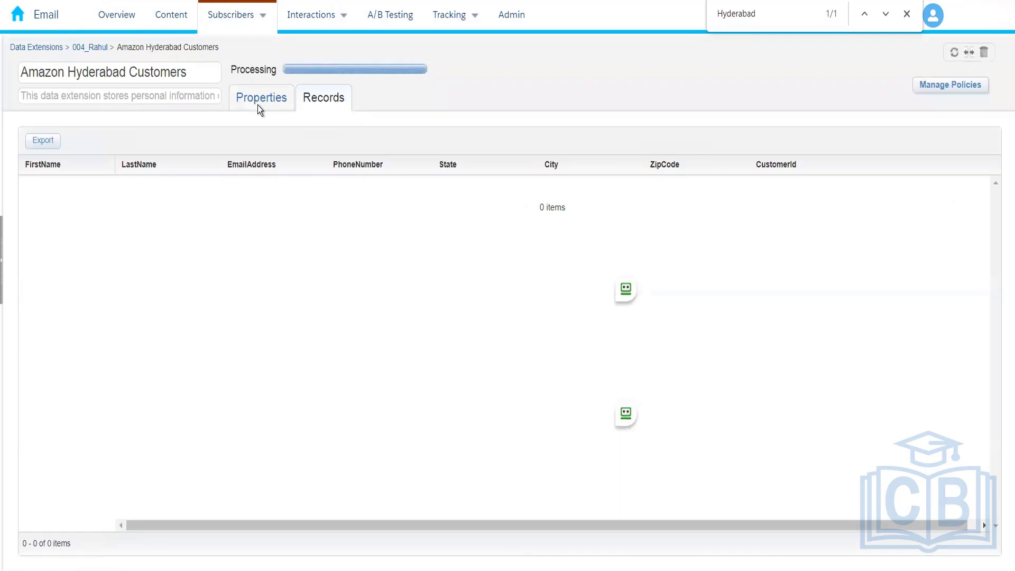
click(259, 108)
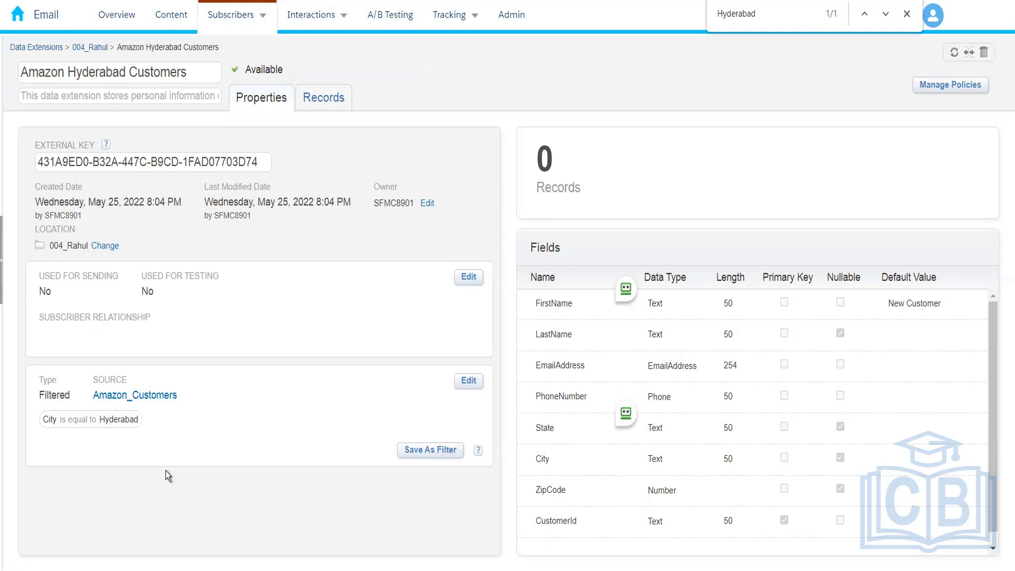
click(344, 97)
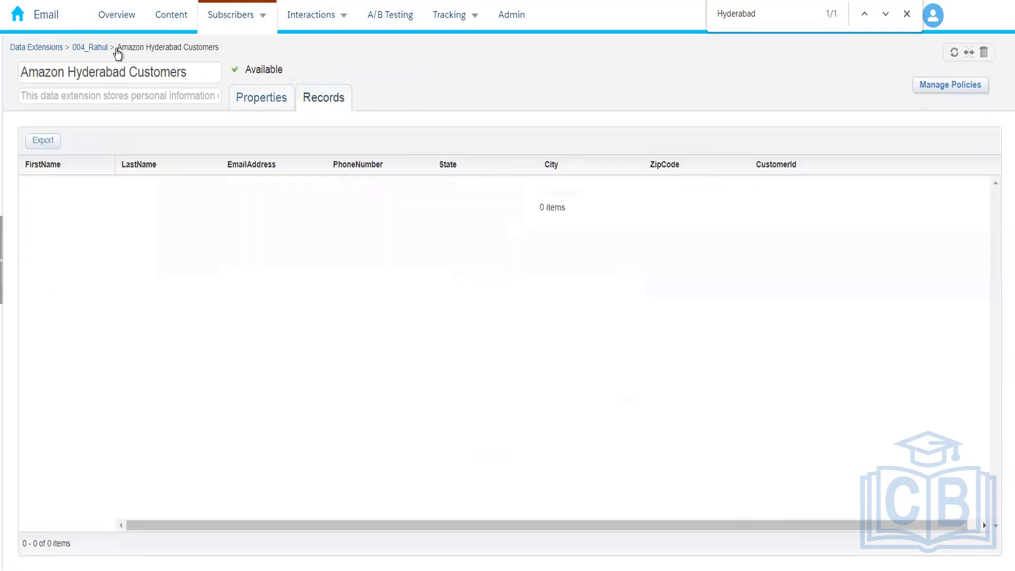
Step: Return to the 004 folder and reopen Amazon Hyderabad Customers to view its refreshed records
click(91, 47)
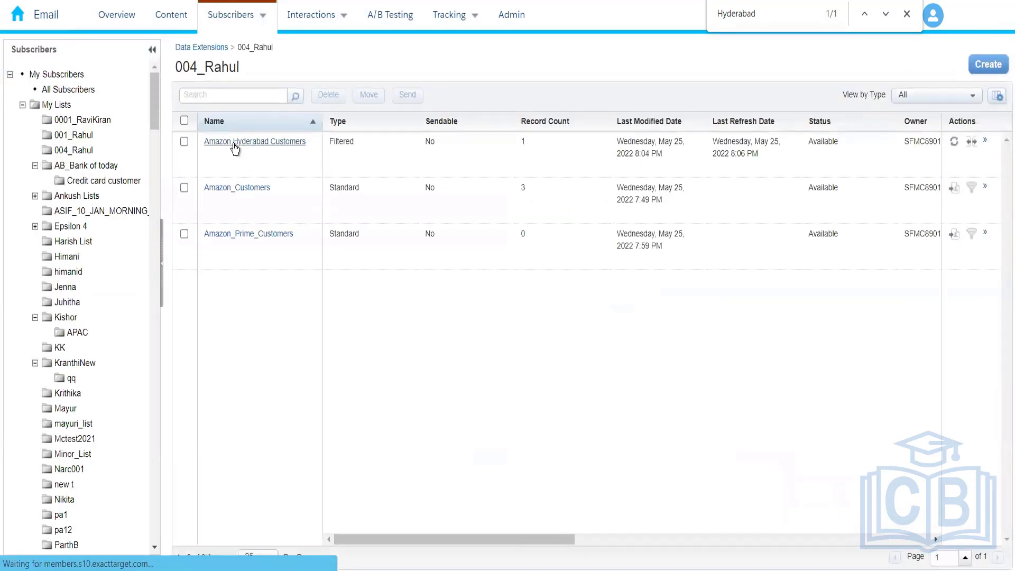
click(233, 143)
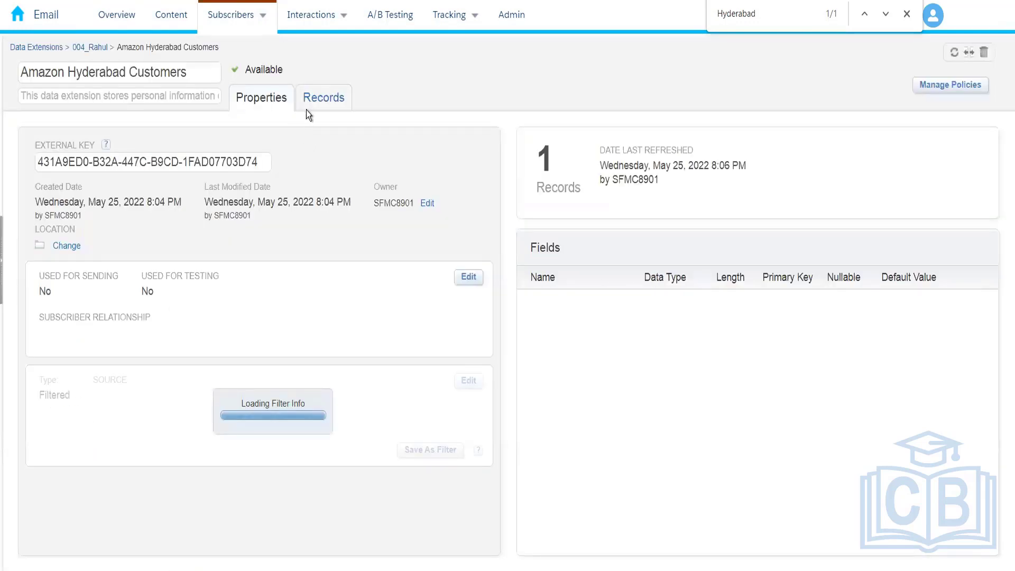
click(309, 109)
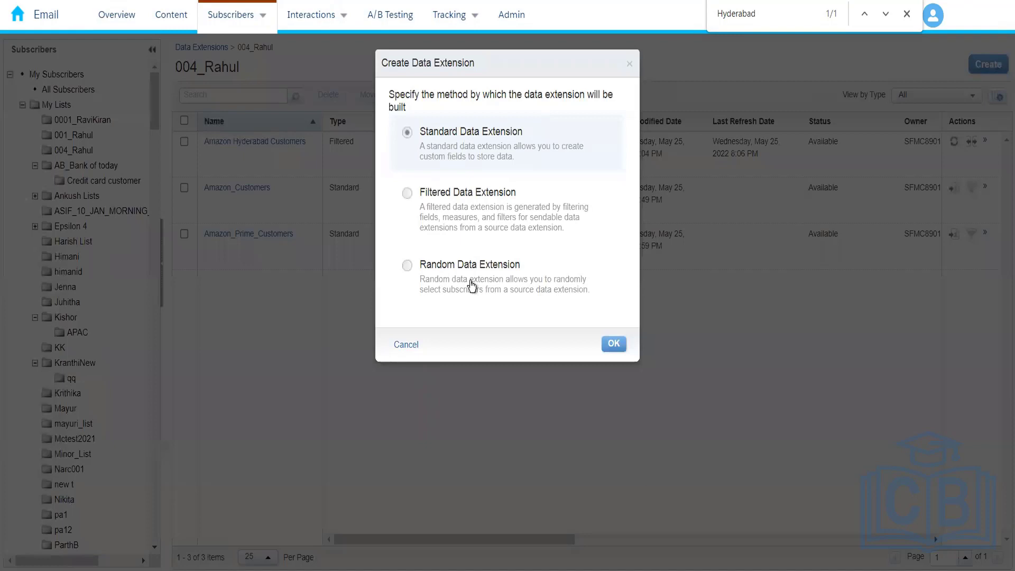
Step: Start a random data extension in the 004 folder using Amazon_Customers as its source
click(473, 286)
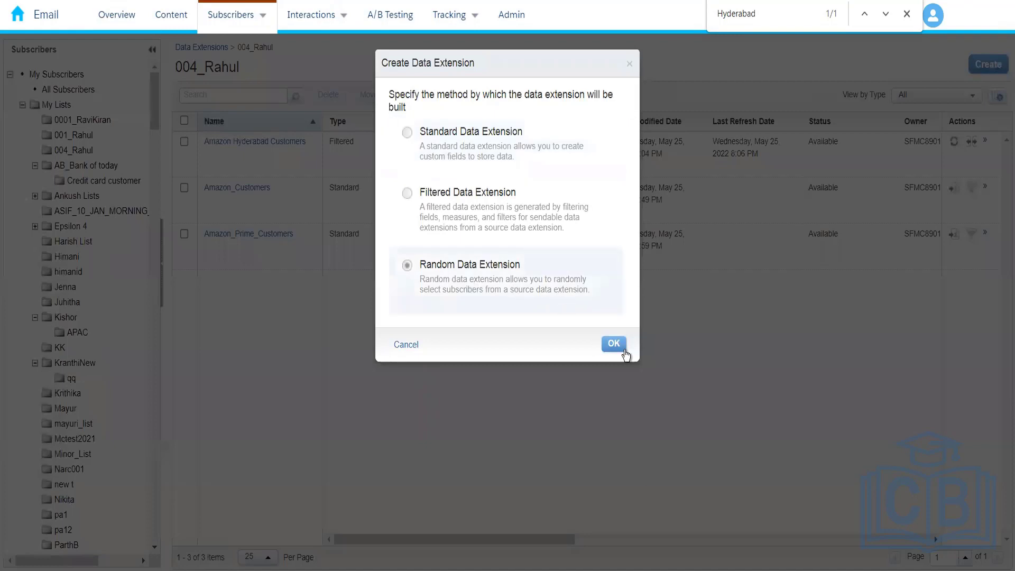
click(616, 349)
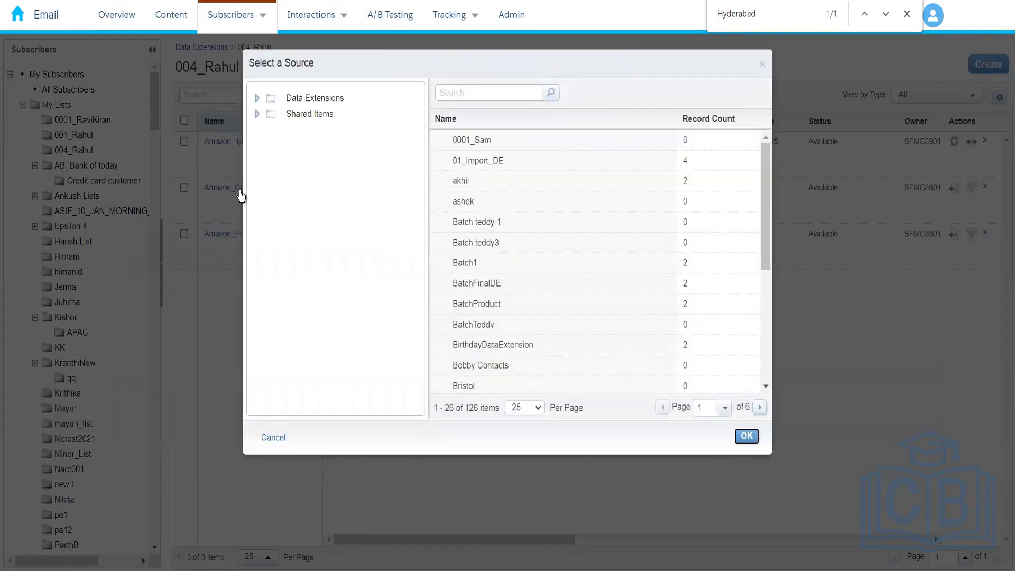
click(256, 99)
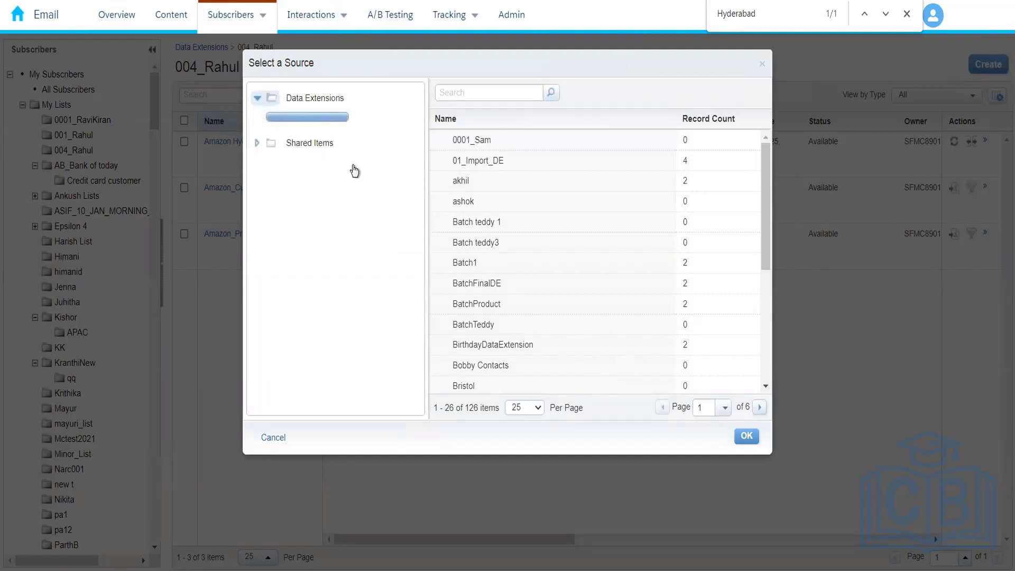
click(323, 257)
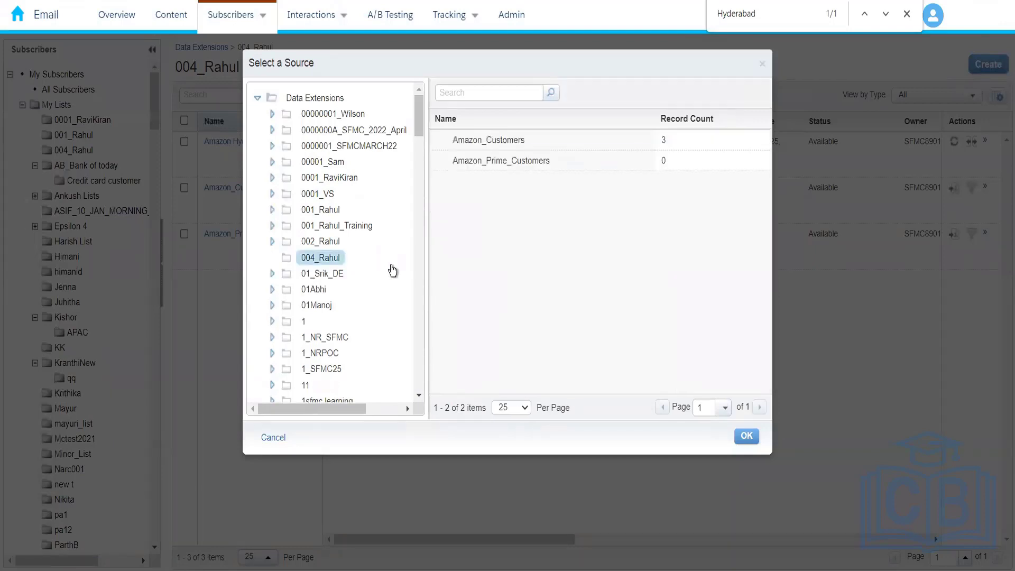
click(555, 141)
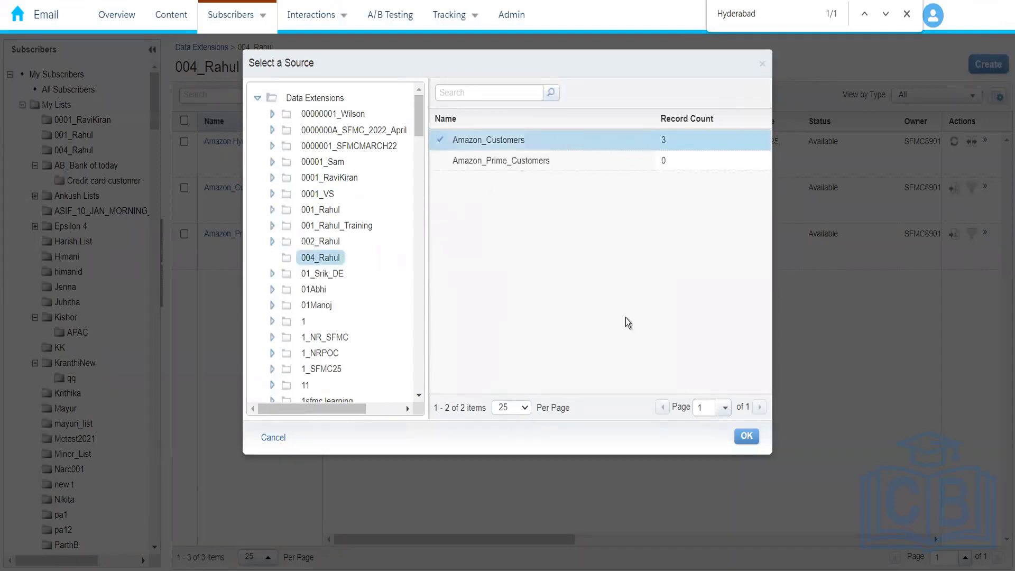
click(748, 437)
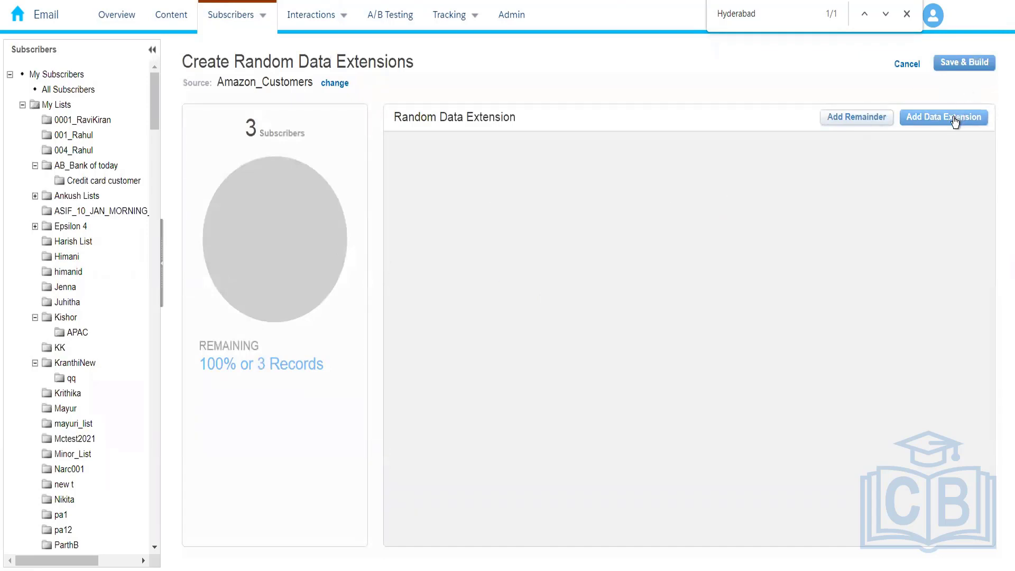
Step: Add one data extension segment and set its size to 2 records
click(929, 118)
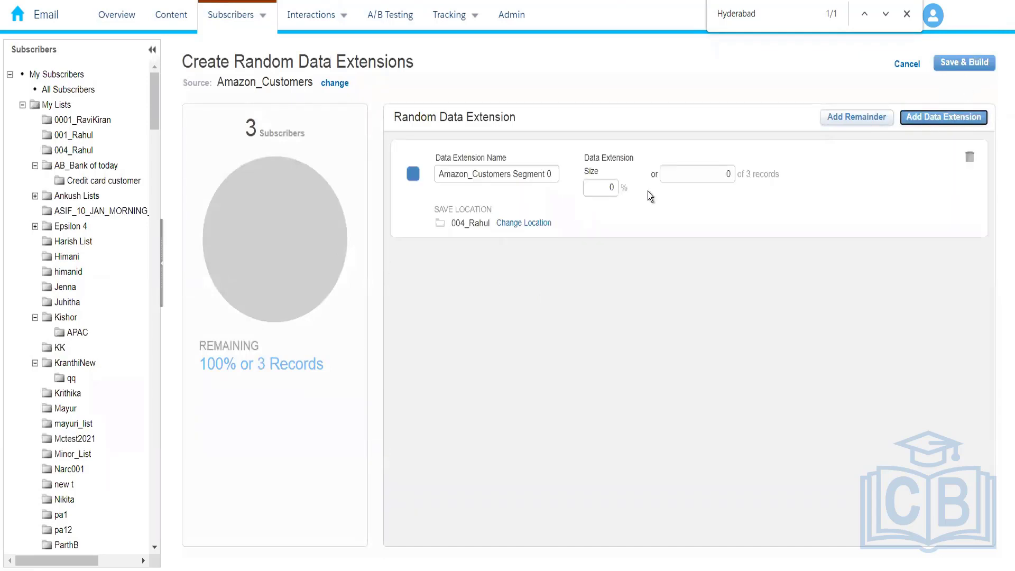
click(730, 174)
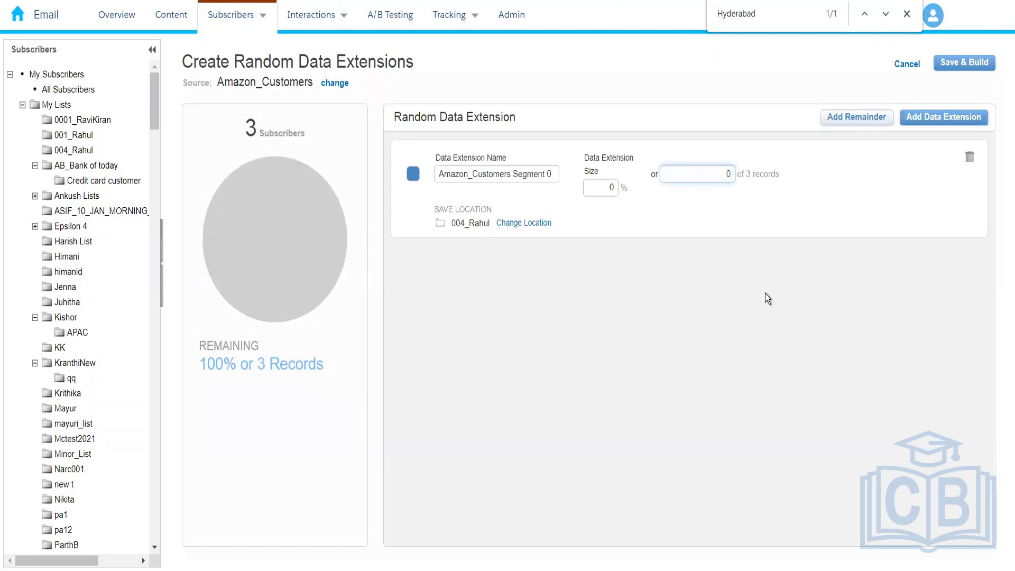
key(BackSpace)
click(688, 303)
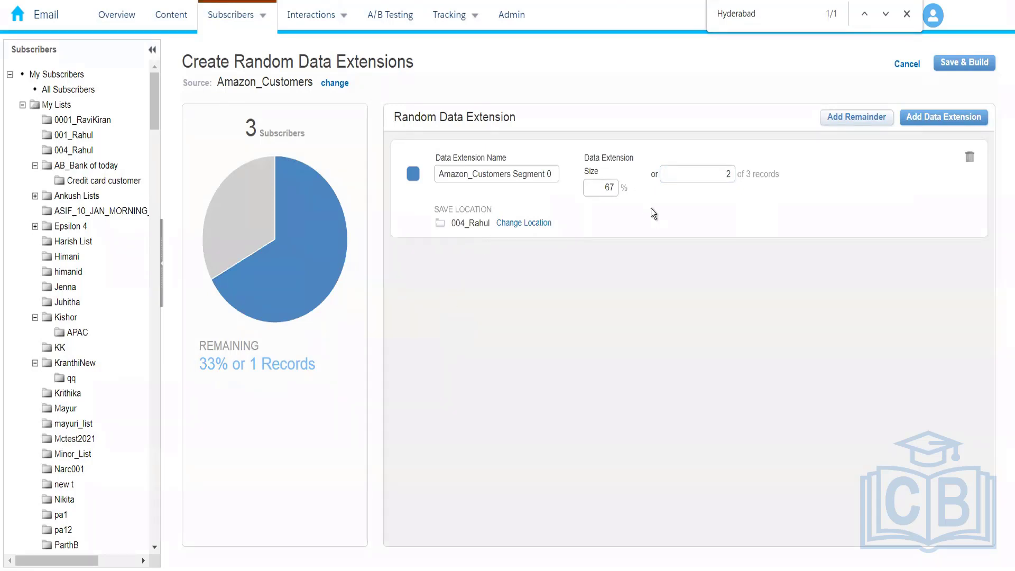
Step: Add three more data extension segments and delete them again, keeping only the 2-record segment
click(949, 117)
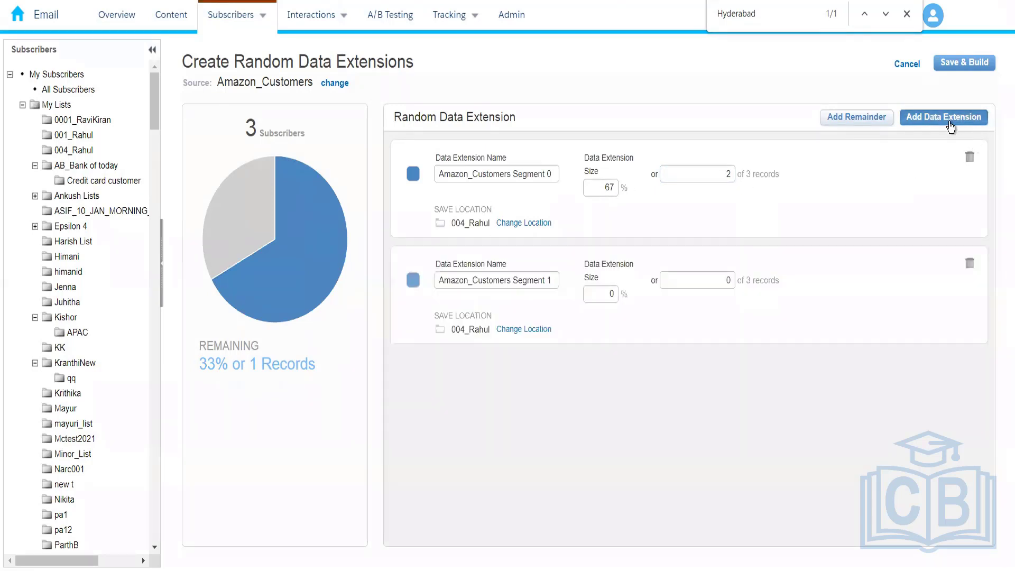
click(950, 118)
click(950, 118)
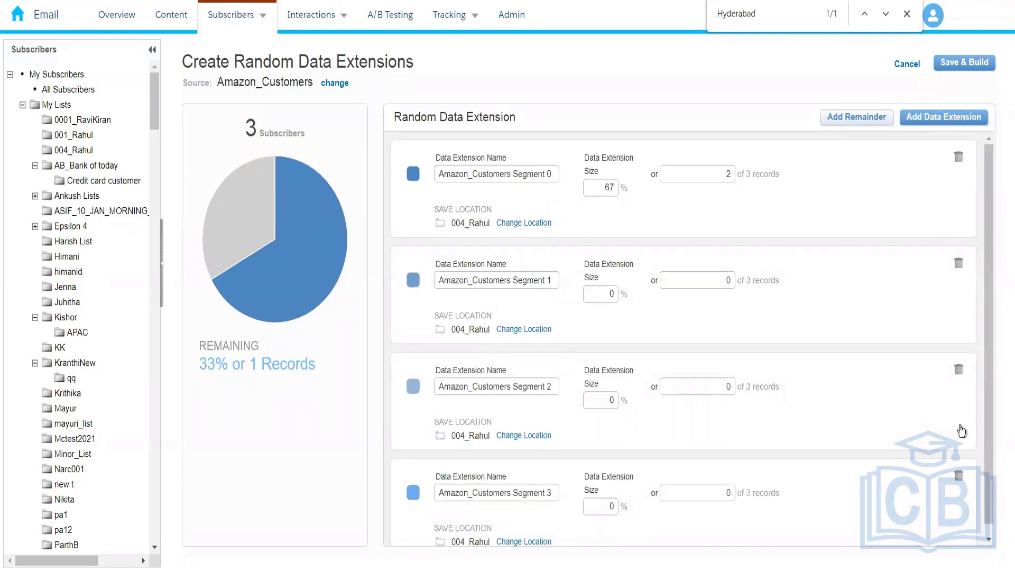
click(959, 372)
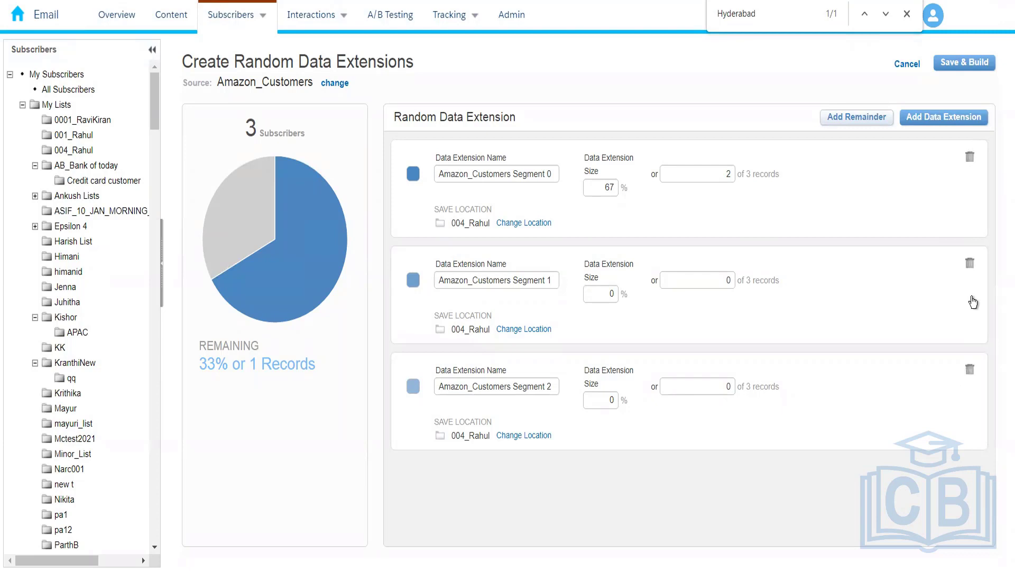
click(971, 266)
click(970, 264)
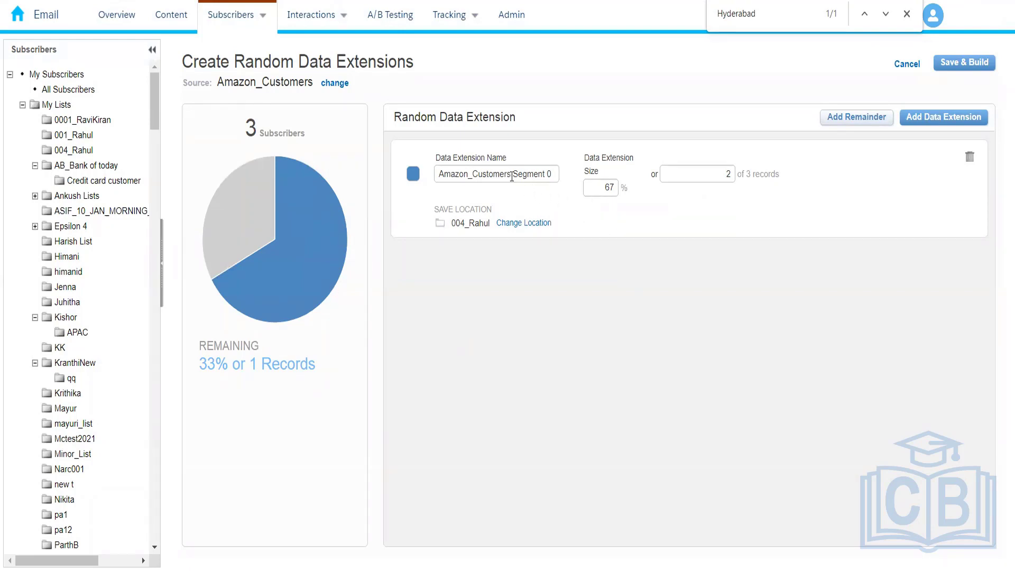
Step: Rename the 2-record data extension segment as Amazon_Random_Customers
drag(513, 179, 646, 178)
key(BackSpace)
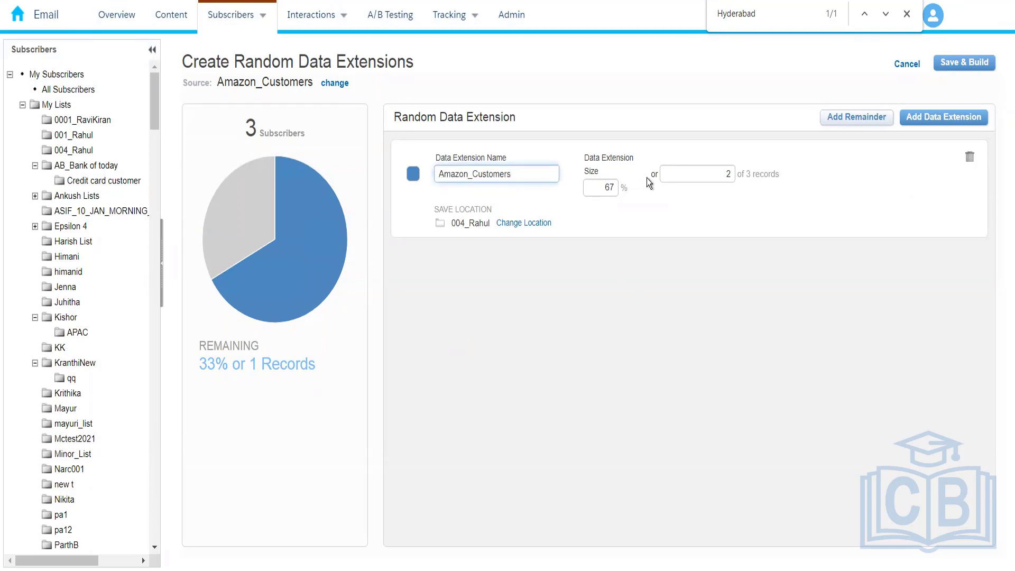
click(472, 175)
text(random)
key(BackSpace)
key(BackSpace)
text(m_)
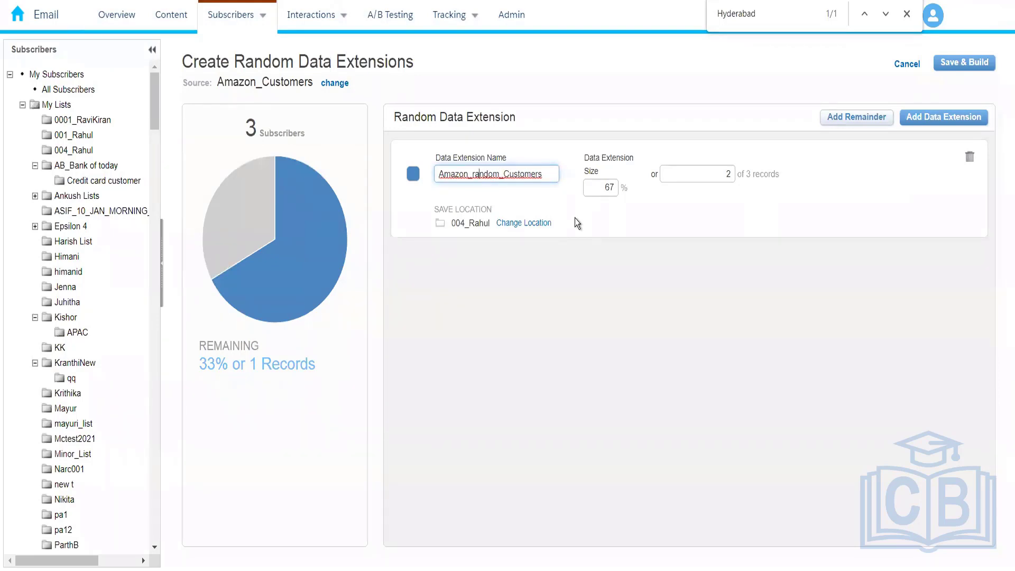
key(Left)
key(BackSpace)
text(R)
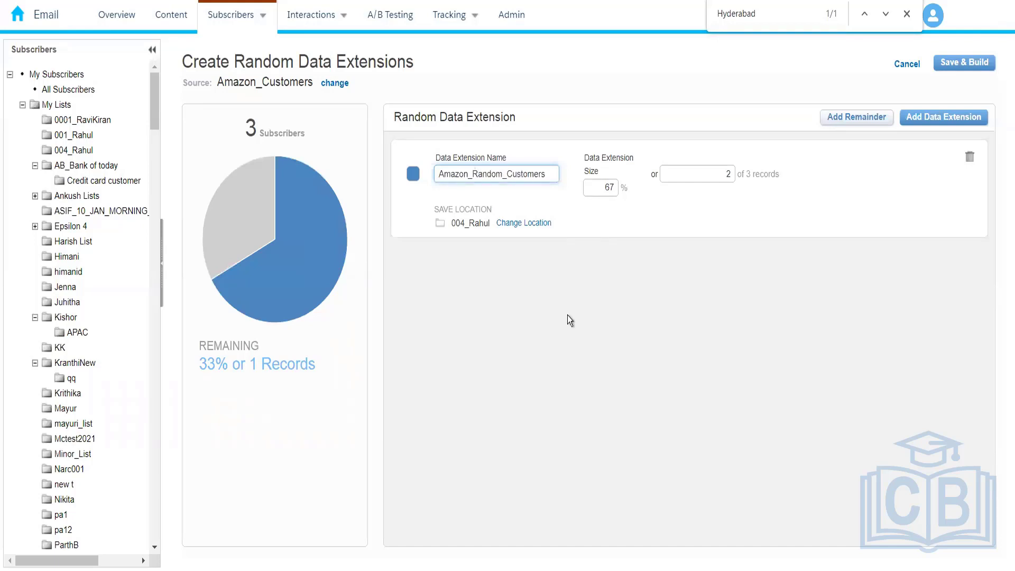
click(567, 315)
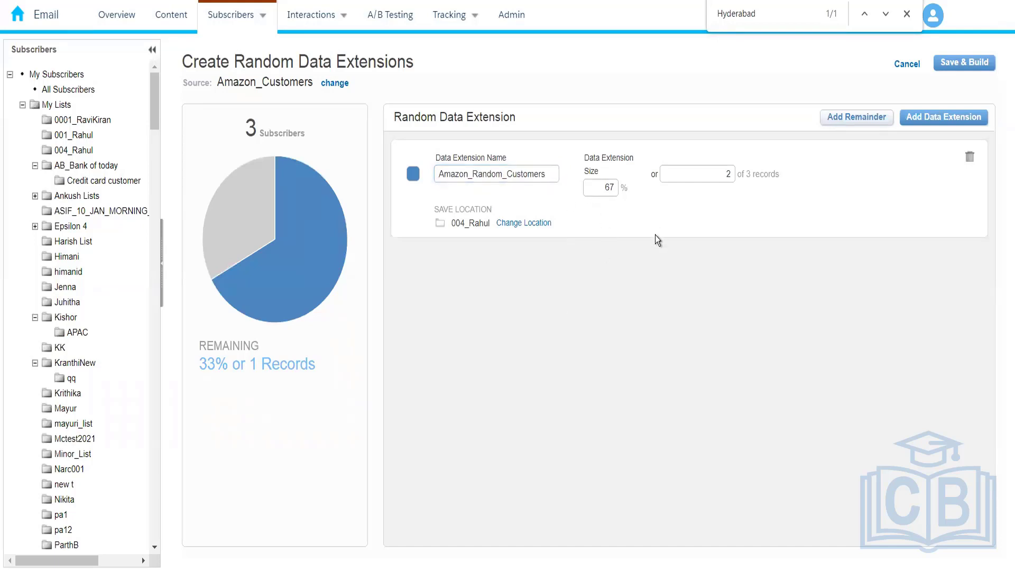
Step: Save and build the random data extension, and open the records of Amazon_Random_Customers
click(954, 67)
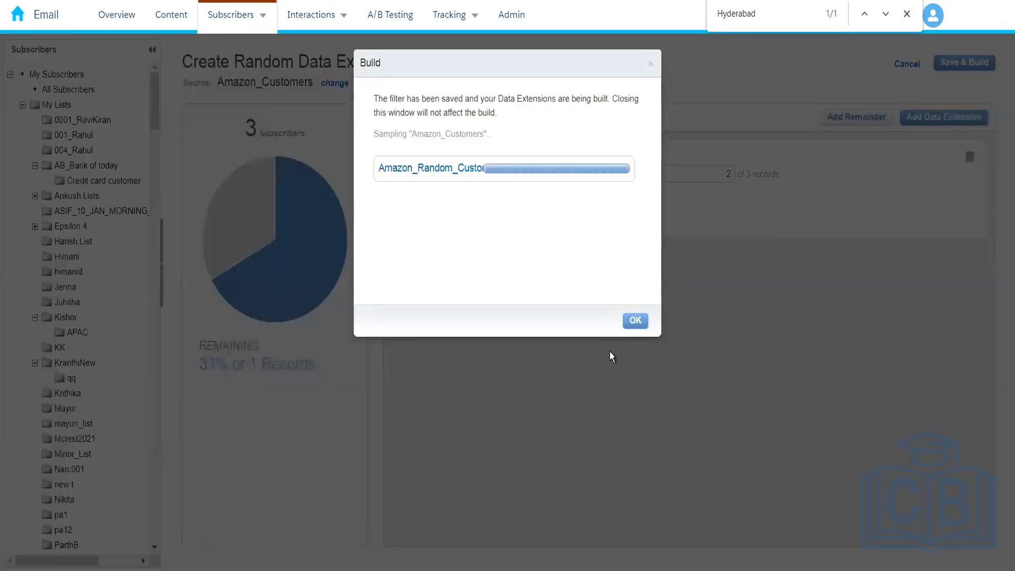
click(632, 323)
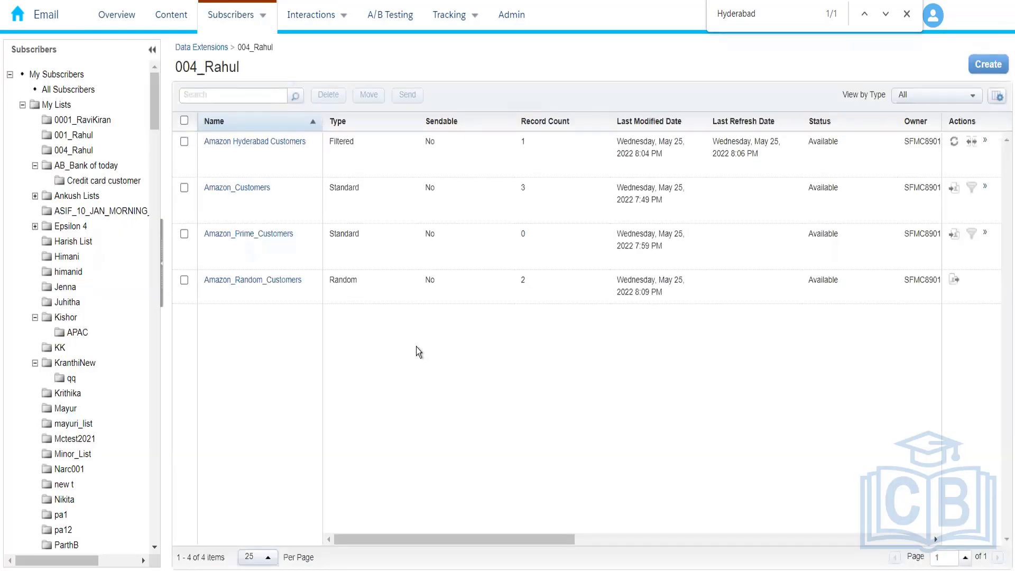
click(261, 281)
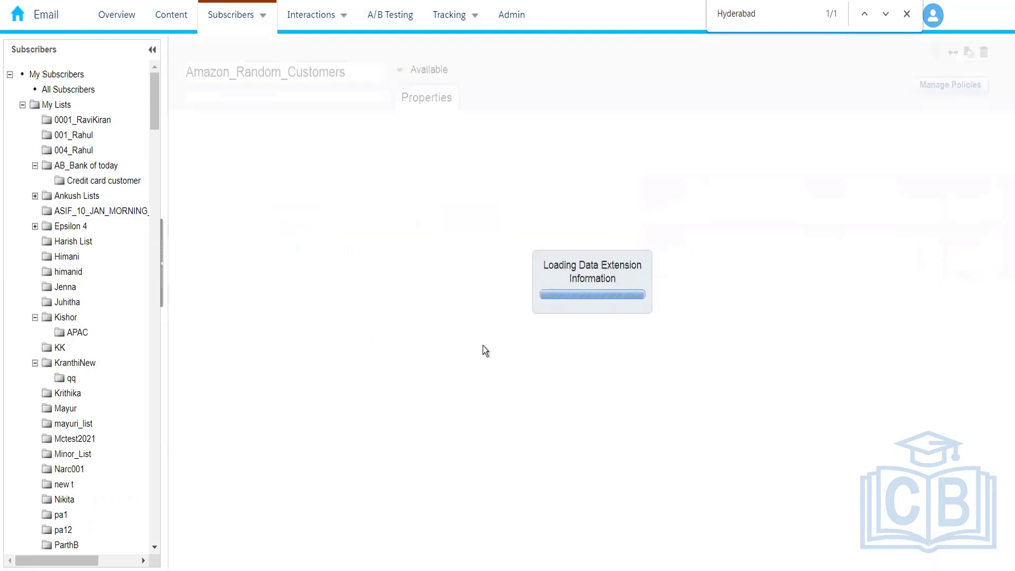
click(315, 99)
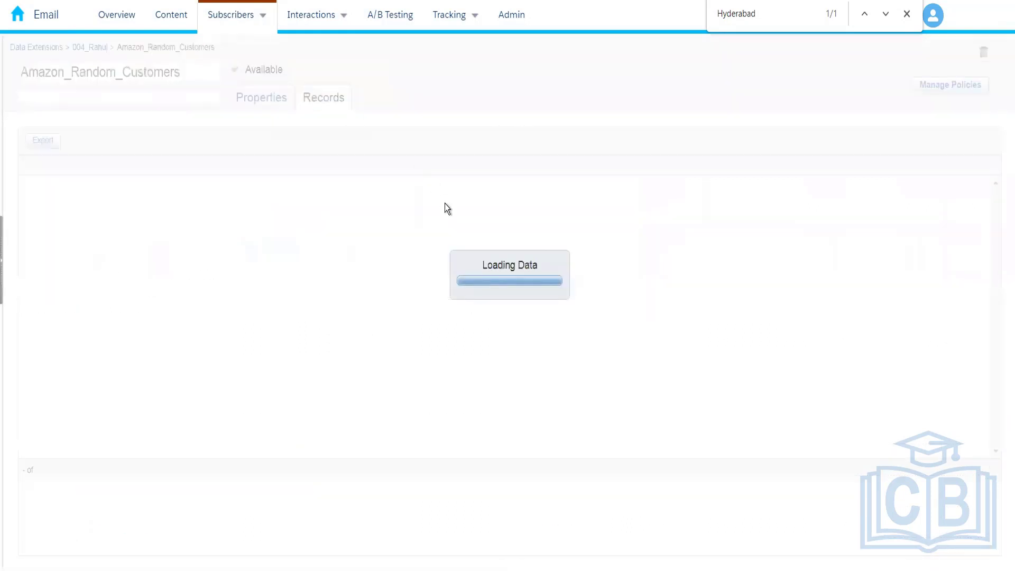